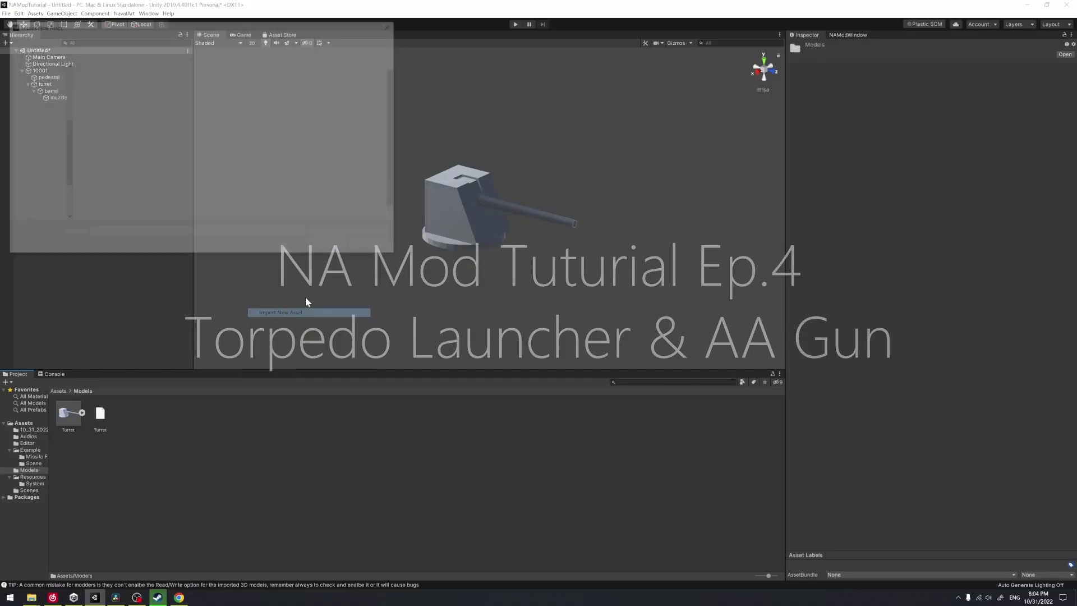
- Import the Torpedo.blend model file as a new asset into Models
double_click(332, 150)
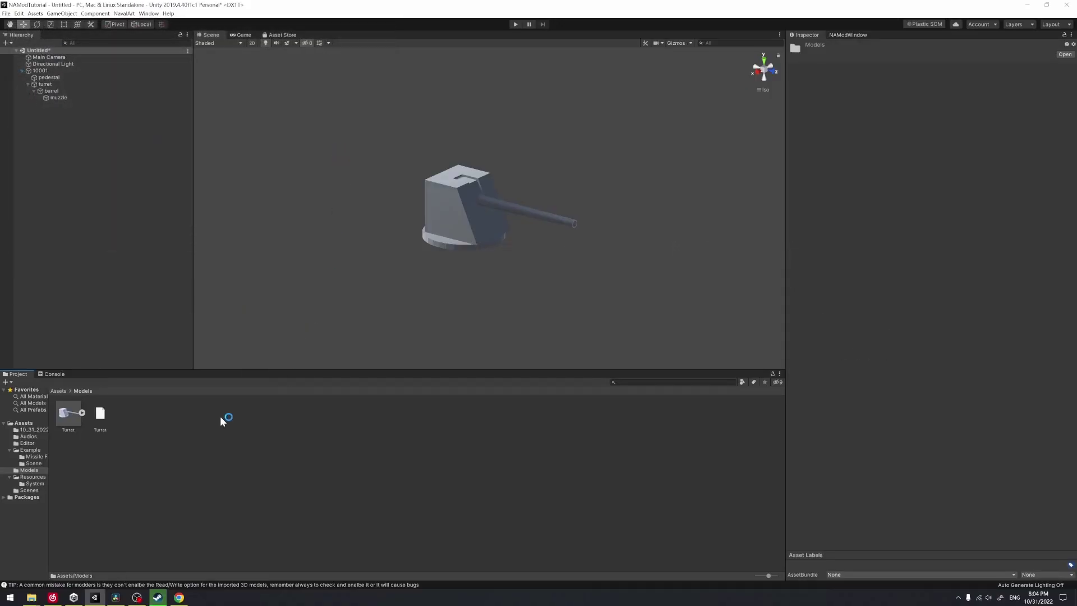
- Import AAGun.blend as a new asset into the Models folder
right_click(231, 419)
click(295, 307)
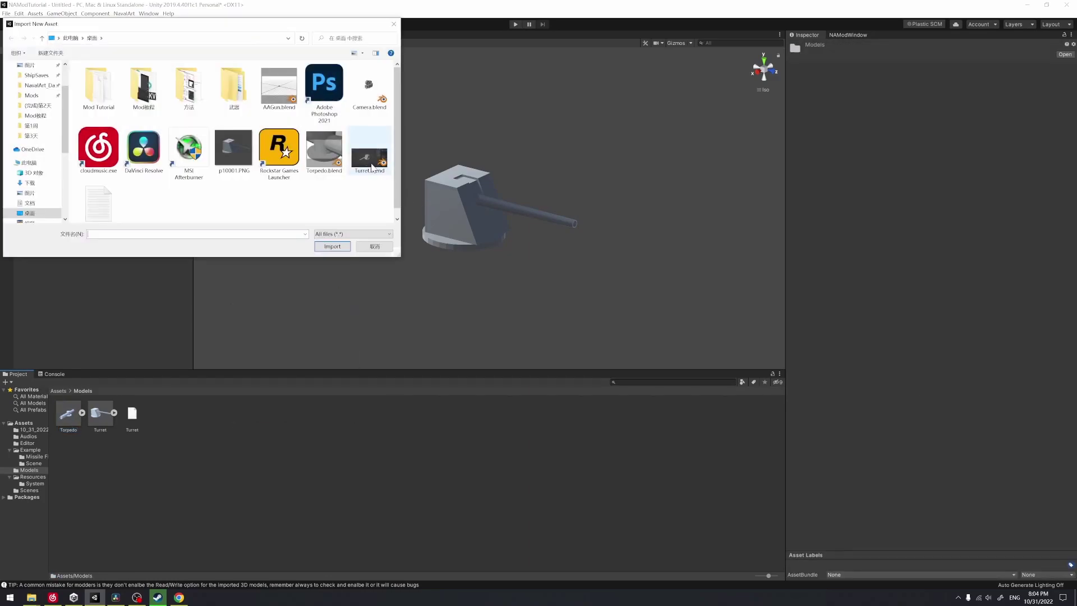
double_click(280, 79)
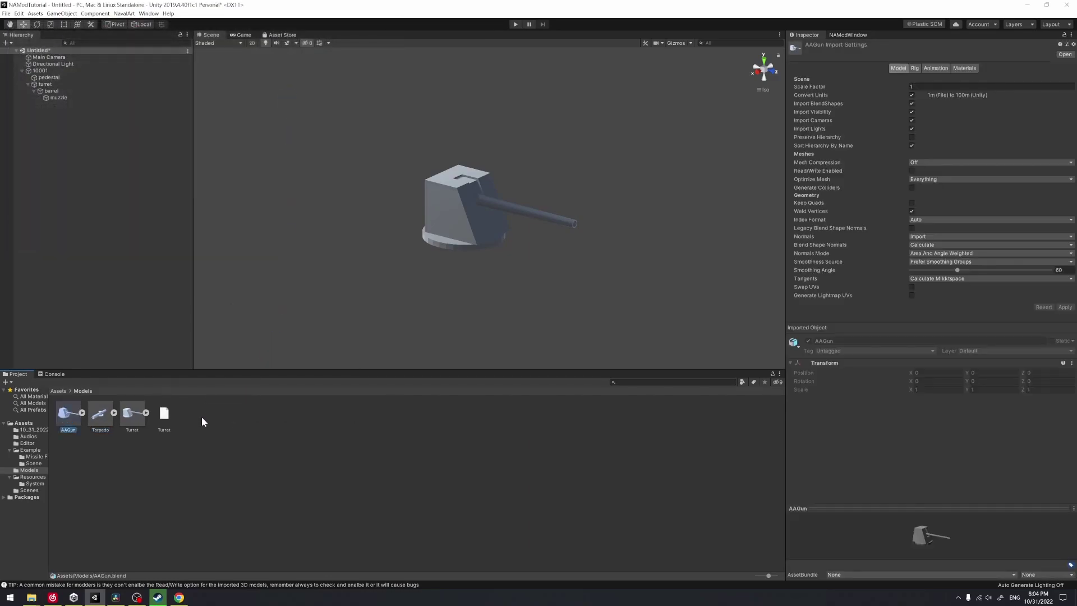
- Enable and apply Read/Write on the AAGun and Torpedo models, then view the Console log
click(82, 412)
click(82, 413)
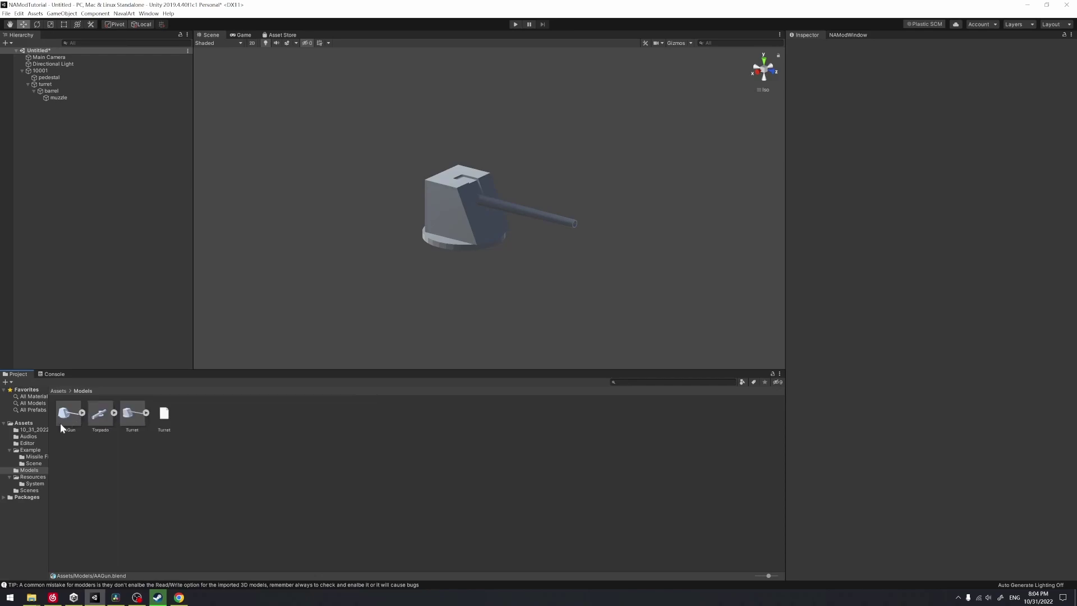
ctrl+click(99, 415)
click(911, 171)
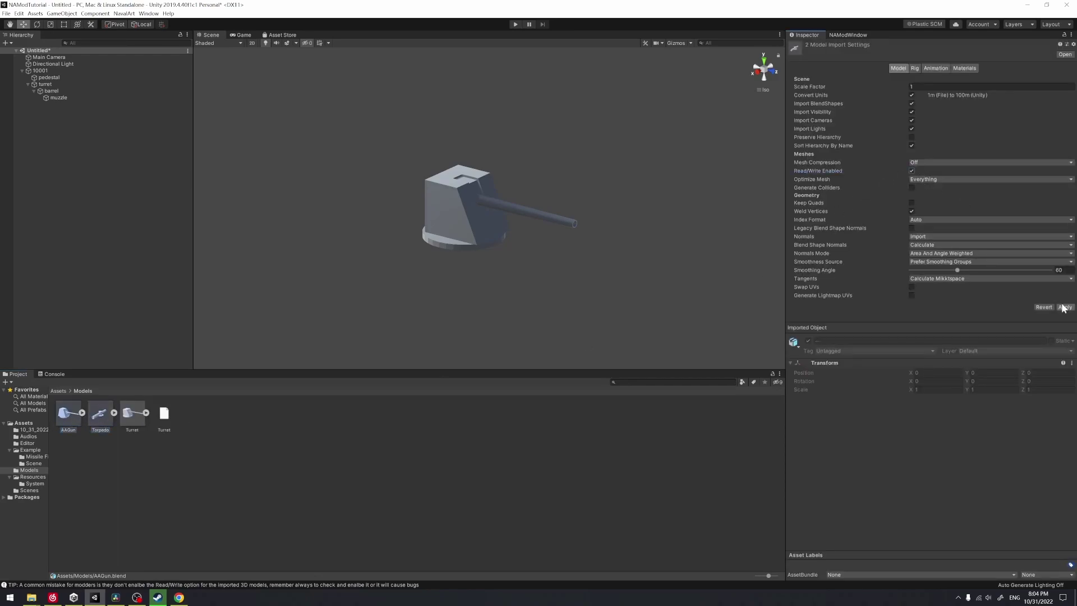
click(233, 441)
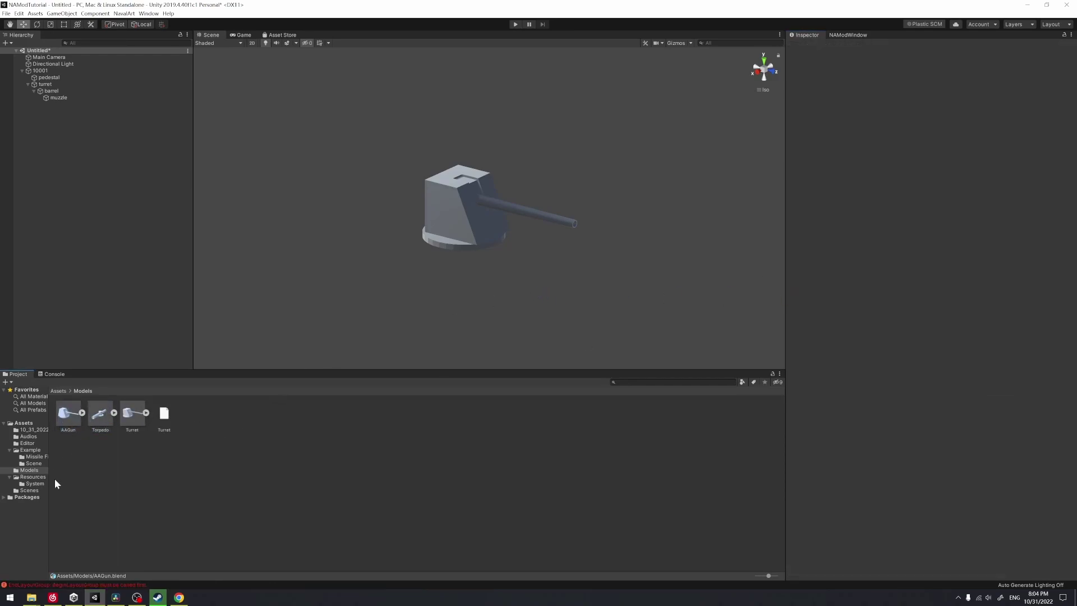
click(56, 374)
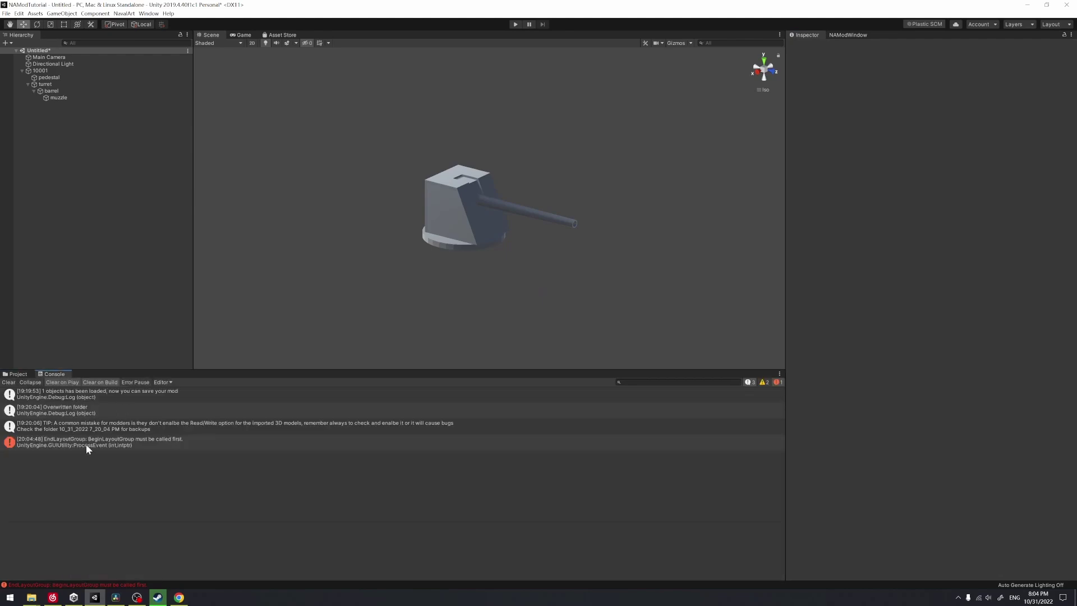
- Place the AAGun and Torpedo models in the Hierarchy and expand their child parts
click(23, 373)
drag(67, 414, 75, 199)
drag(99, 278, 59, 120)
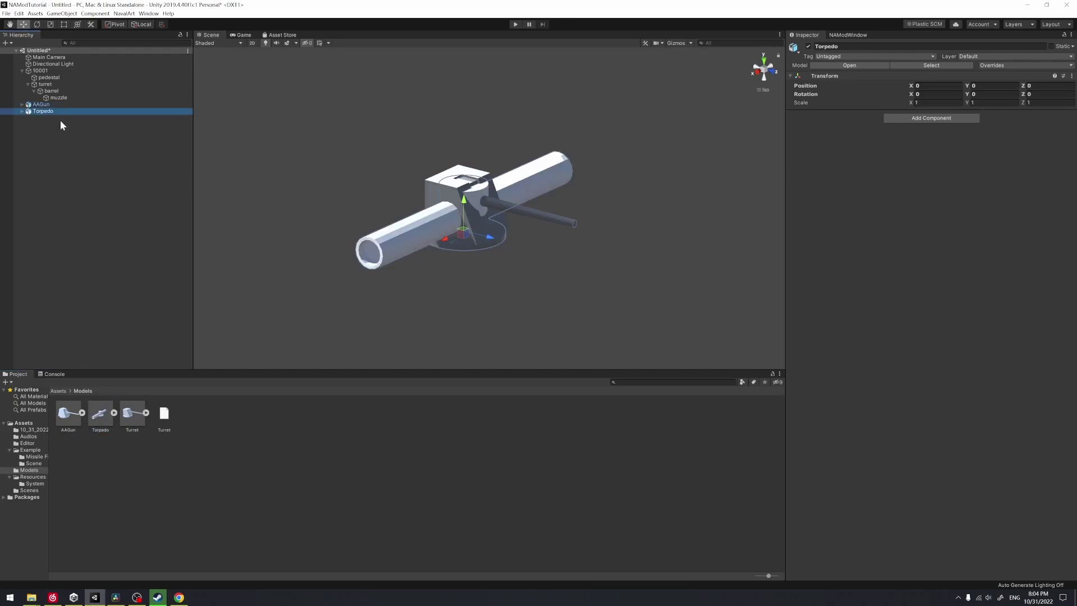
click(22, 111)
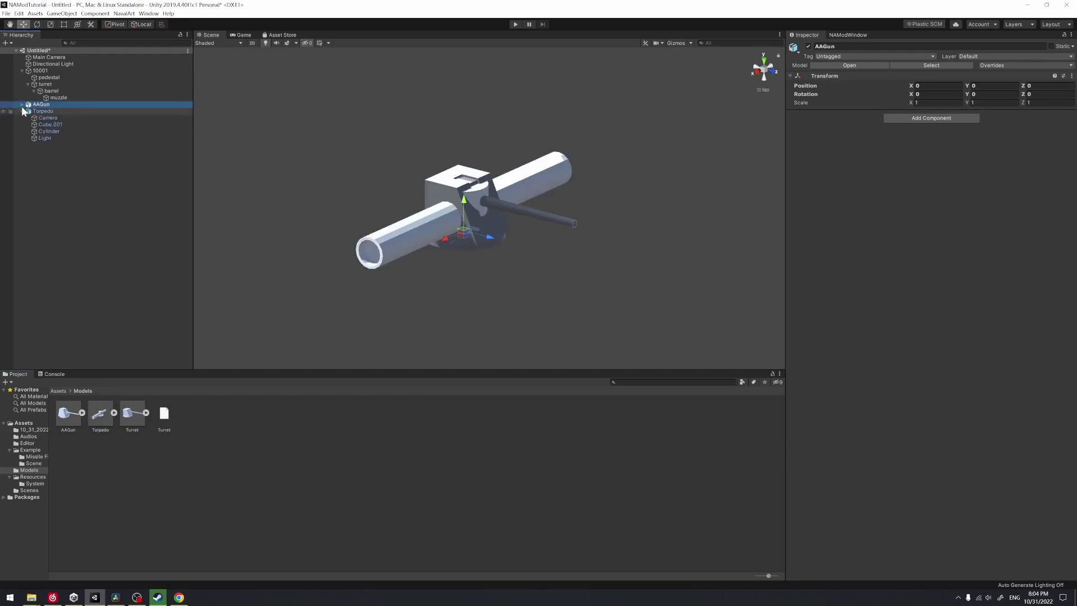
click(22, 104)
click(52, 110)
click(52, 117)
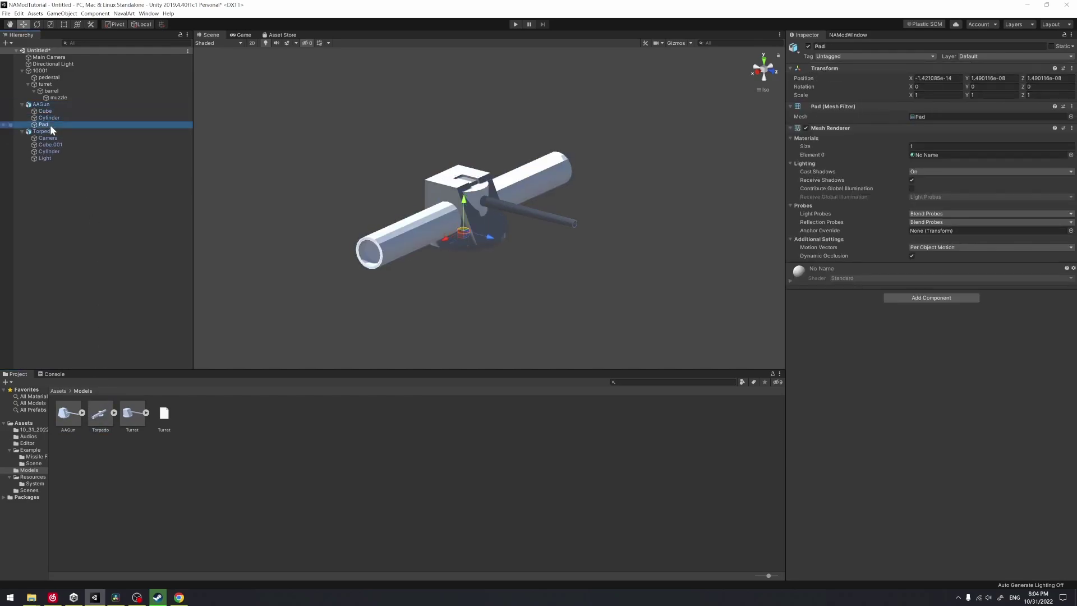
- Move the Torpedo to X -40.03 and the AAGun to X -15.11
click(78, 132)
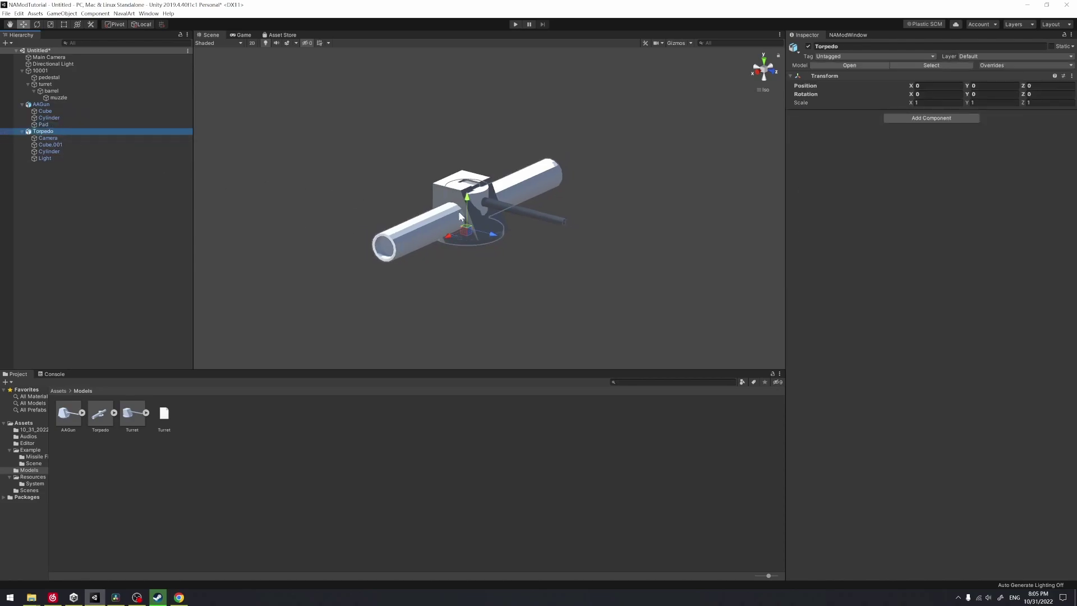
drag(448, 236, 633, 163)
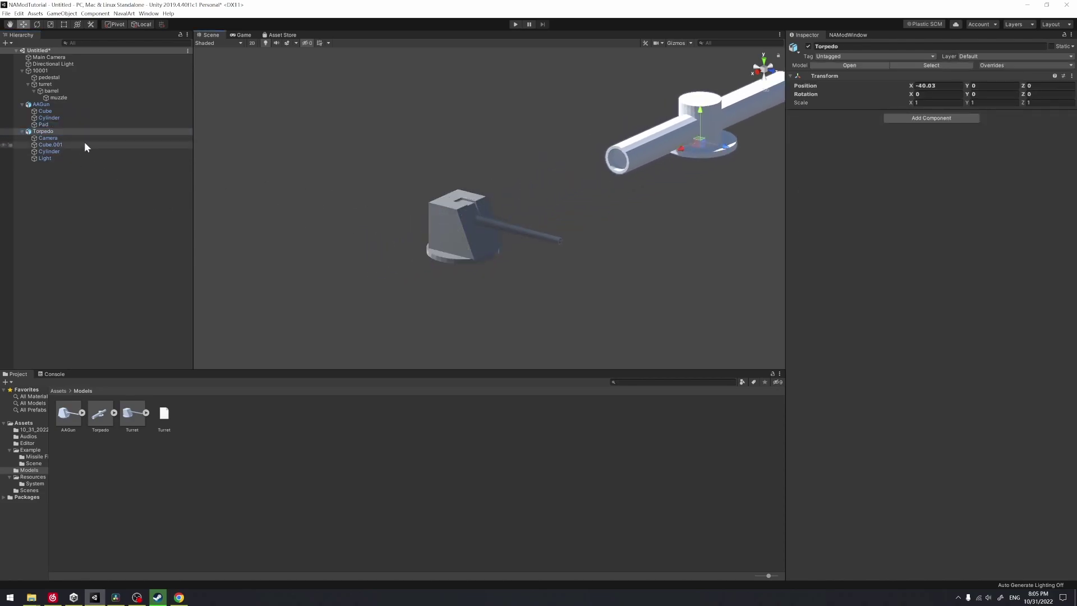
click(153, 106)
drag(450, 248, 529, 217)
scroll(617, 218, up, 3)
middle_drag(639, 202, 530, 245)
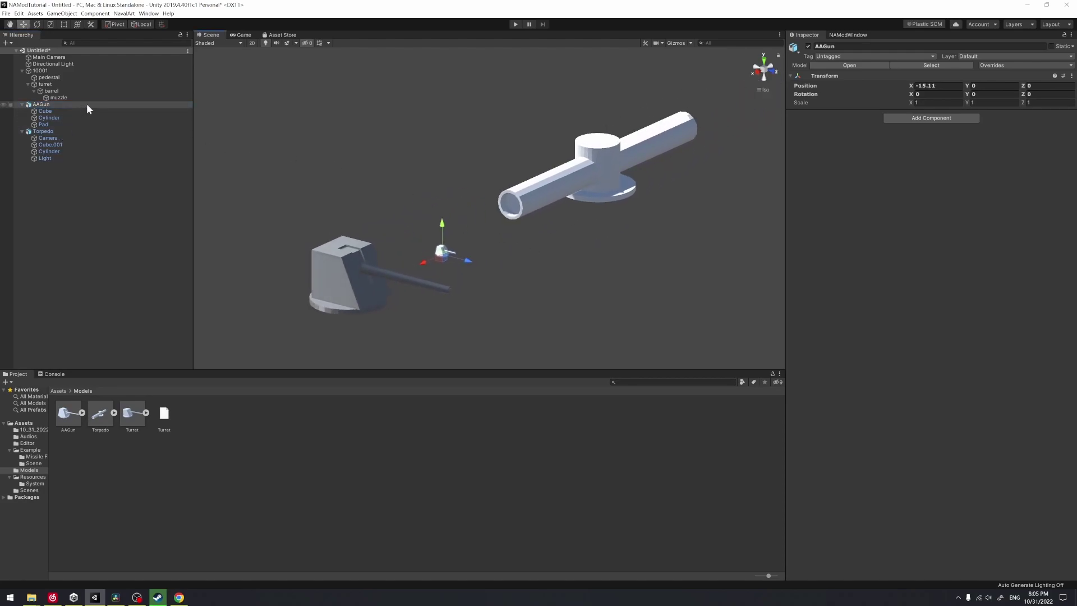
ctrl+click(59, 130)
click(153, 398)
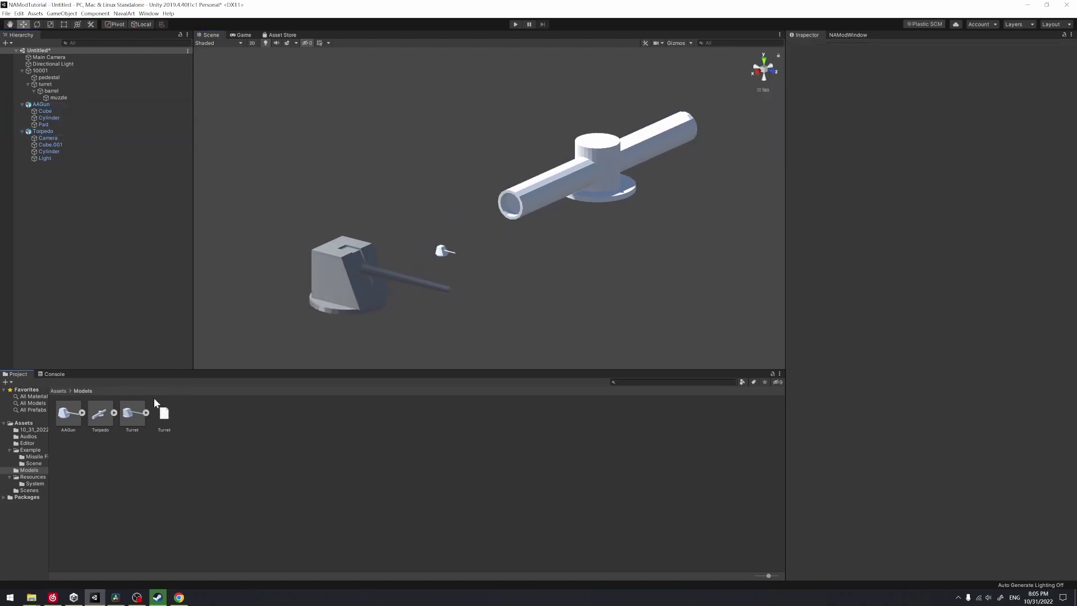
- Create an AA Gun part and a Torpedo Launcher part in NAModWindow
click(57, 390)
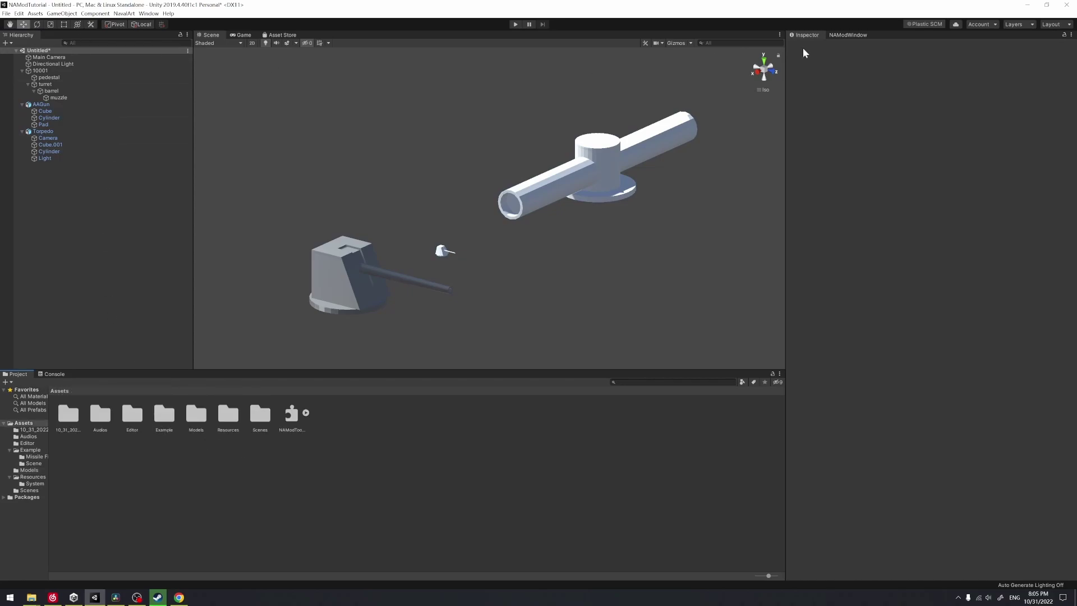
click(846, 36)
click(959, 326)
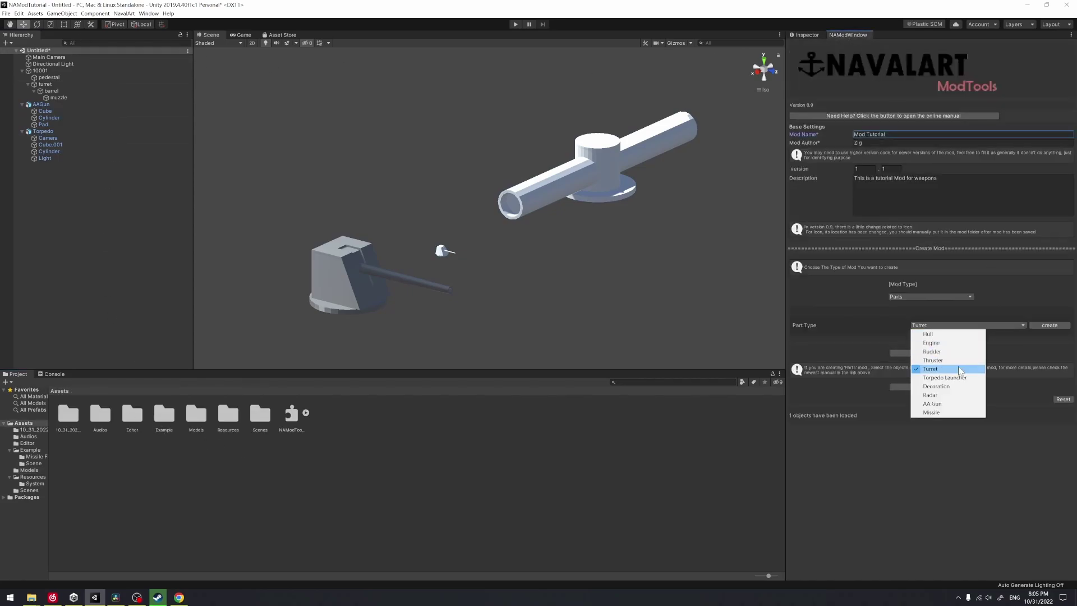
click(948, 403)
click(1049, 326)
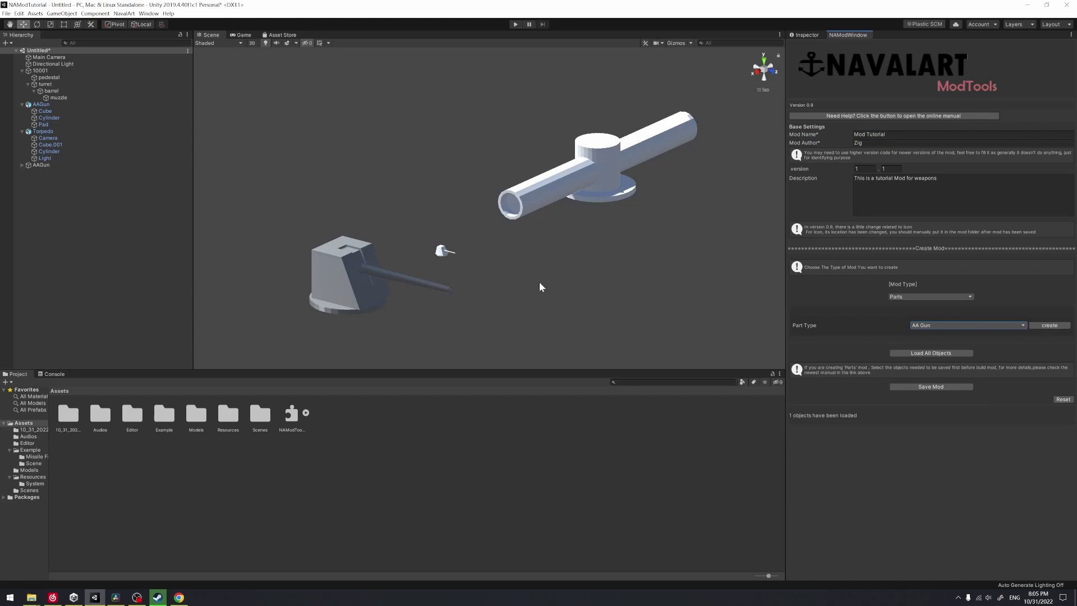
click(920, 325)
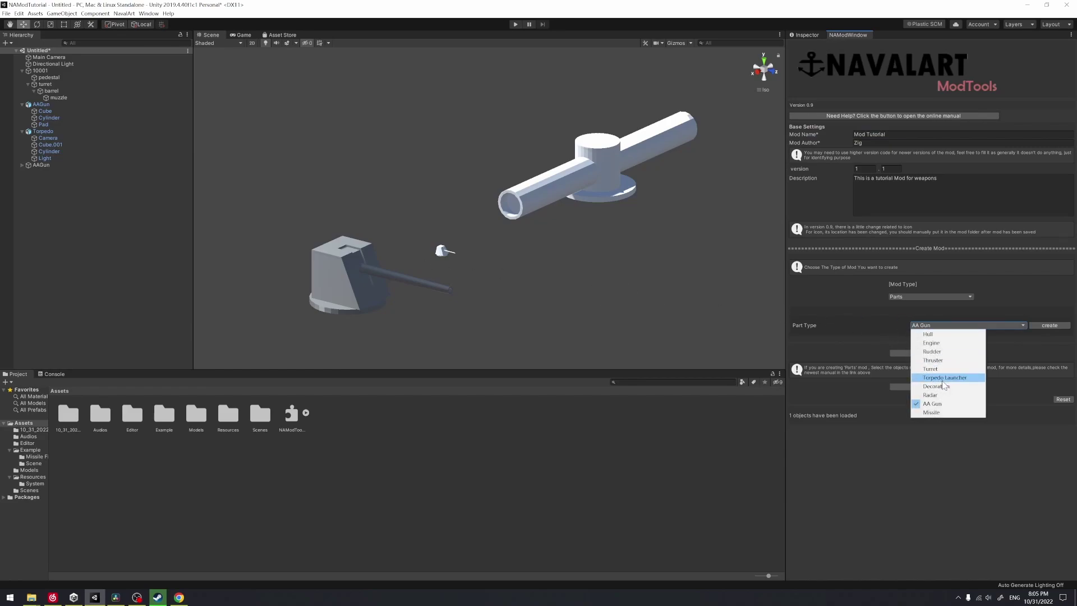
click(947, 378)
click(1032, 325)
- Drag the TorpedoLauncher along X away from the turret and expand both new parts
click(56, 164)
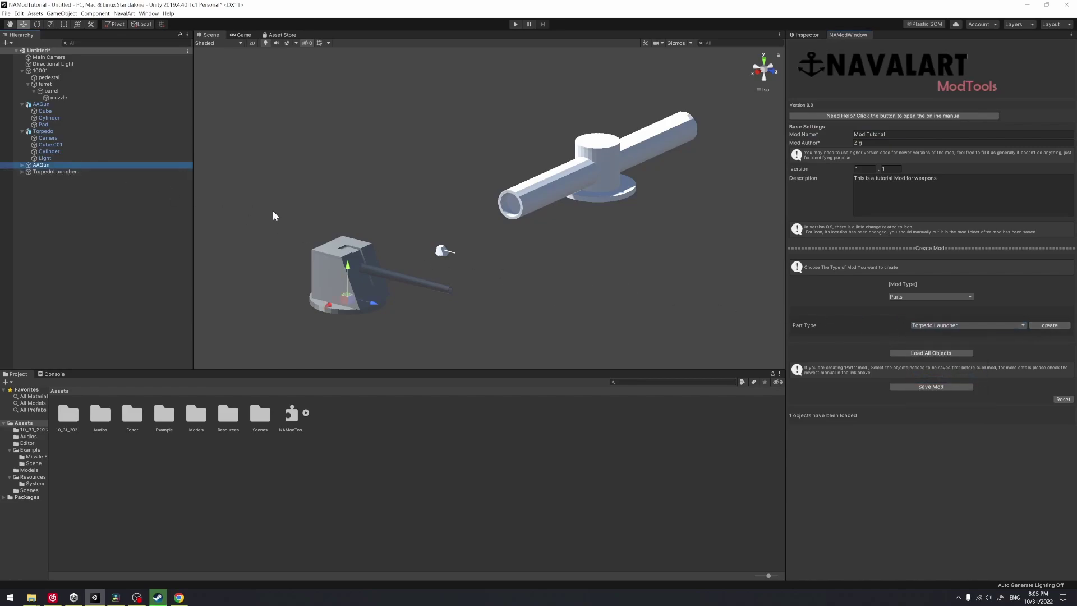
scroll(352, 303, down, 1)
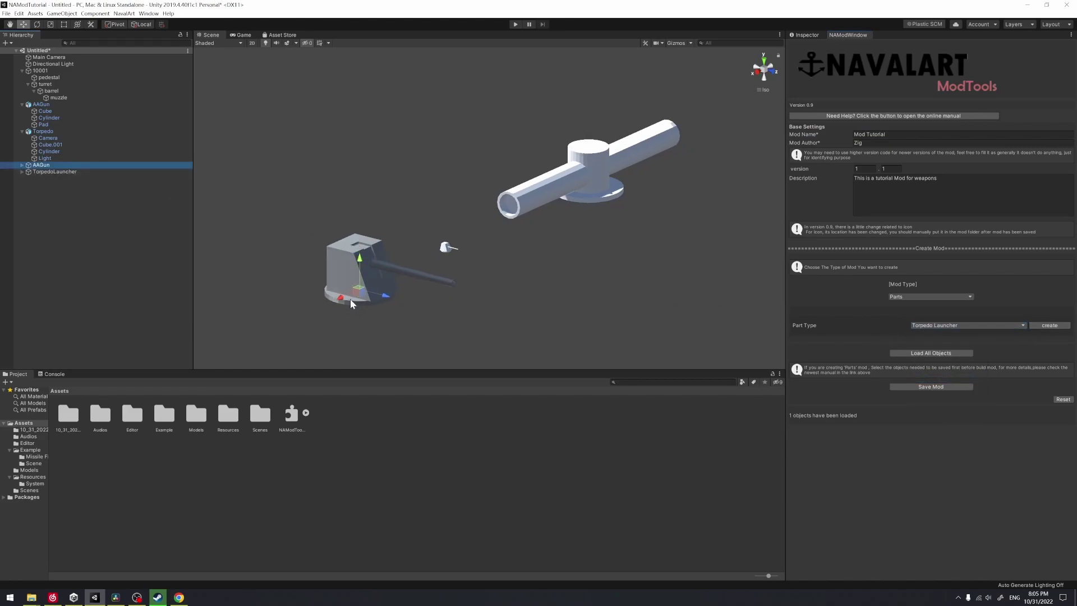
click(29, 172)
scroll(354, 293, down, 5)
drag(365, 283, 264, 323)
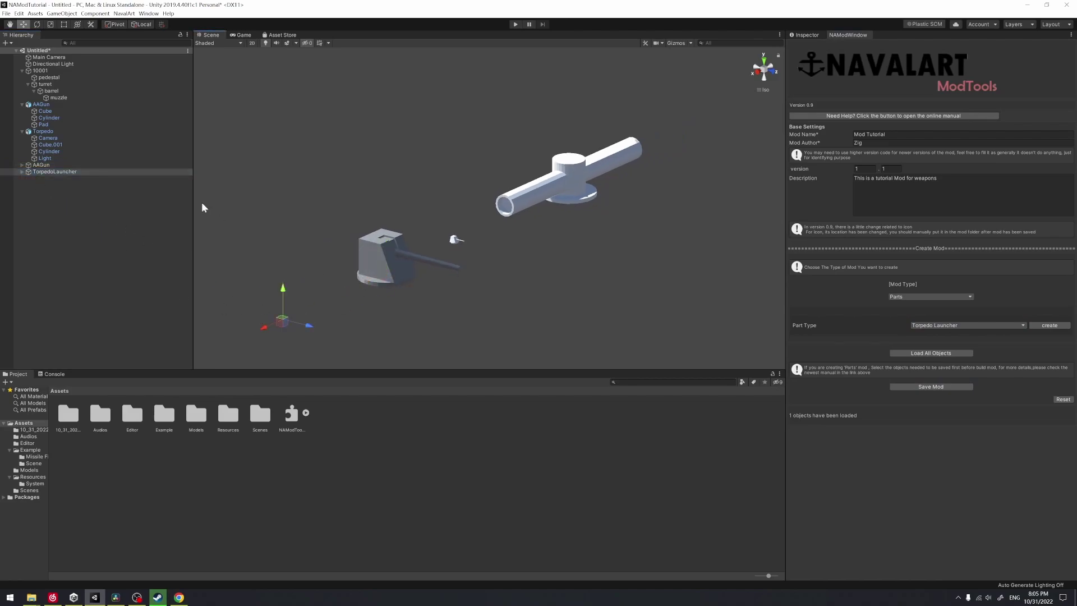
click(20, 171)
click(22, 164)
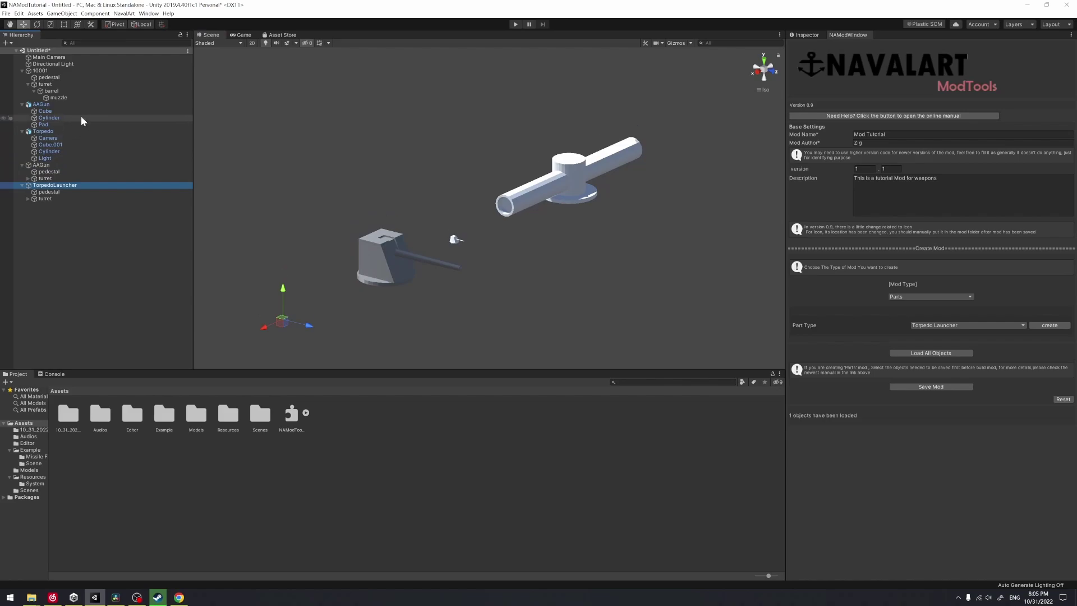
click(820, 32)
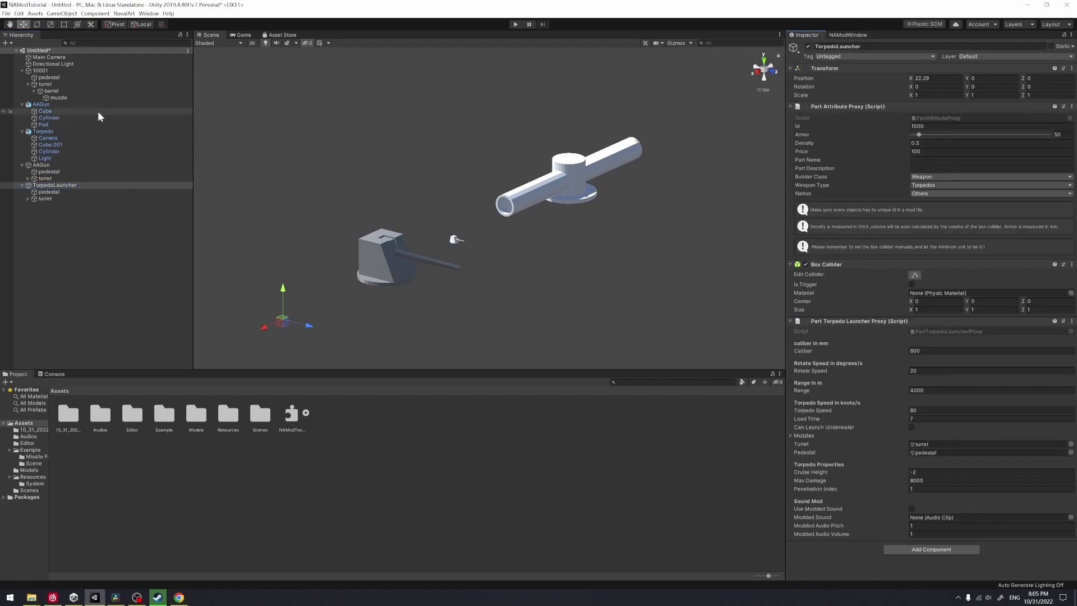
- Delete the 10_31_2022 backup folder from Assets
mouse_move(74, 185)
mouse_down()
mouse_move(75, 163)
mouse_move(67, 189)
mouse_up()
click(83, 194)
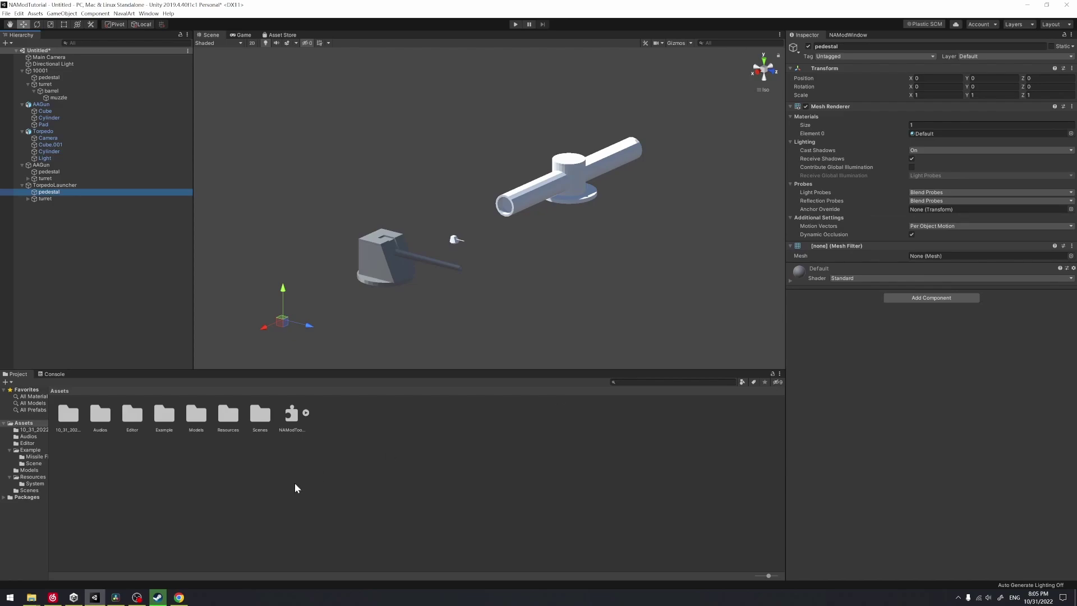
click(58, 418)
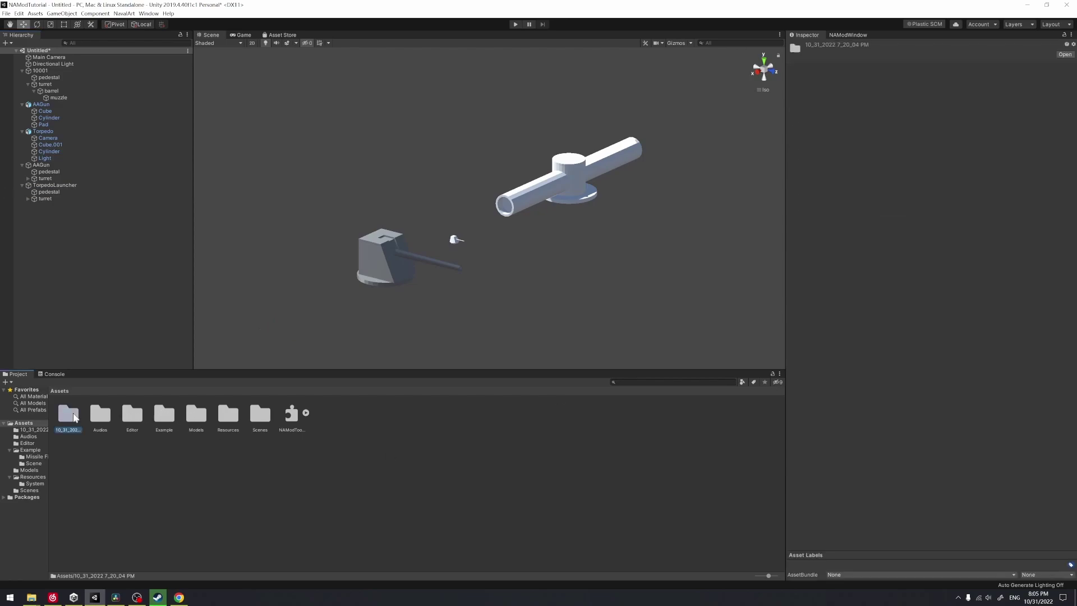
key(Delete)
key(Return)
- Open the Models folder and expand the launcher's turret to reveal its muzzle
double_click(168, 415)
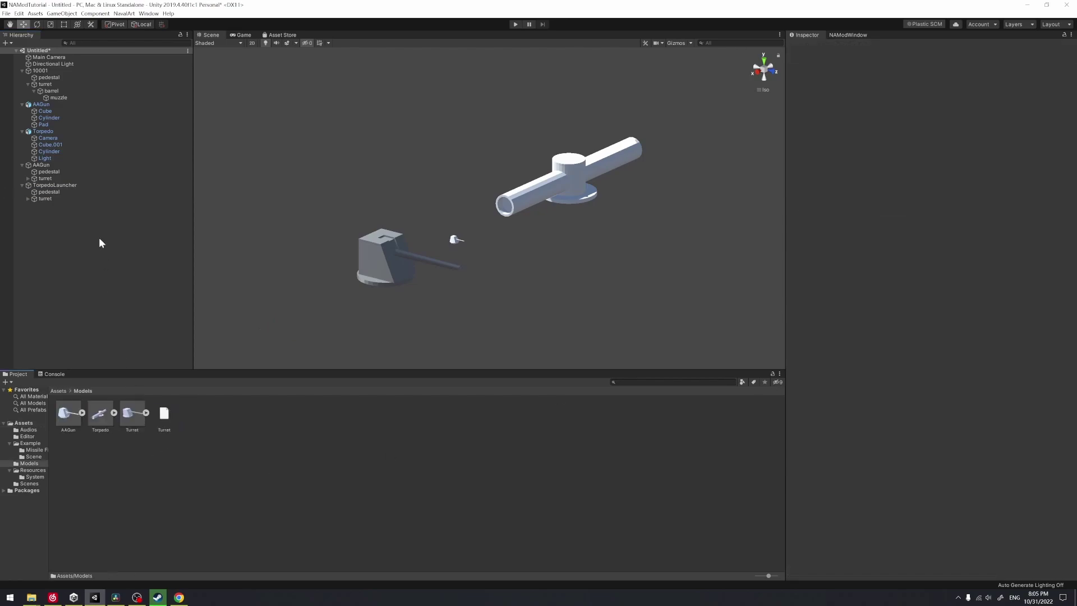
click(62, 199)
click(28, 199)
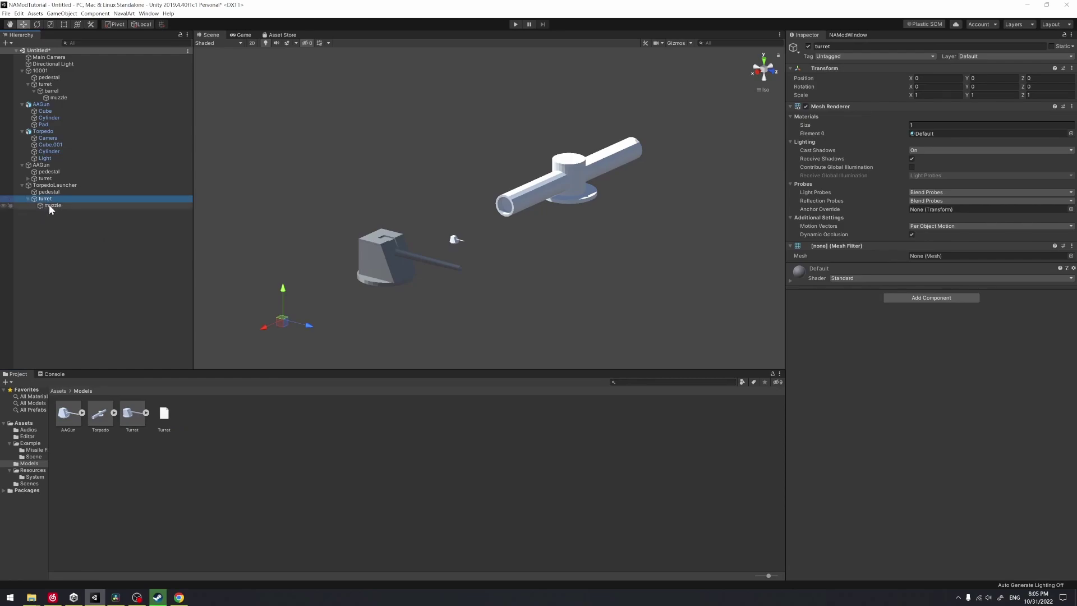
click(86, 184)
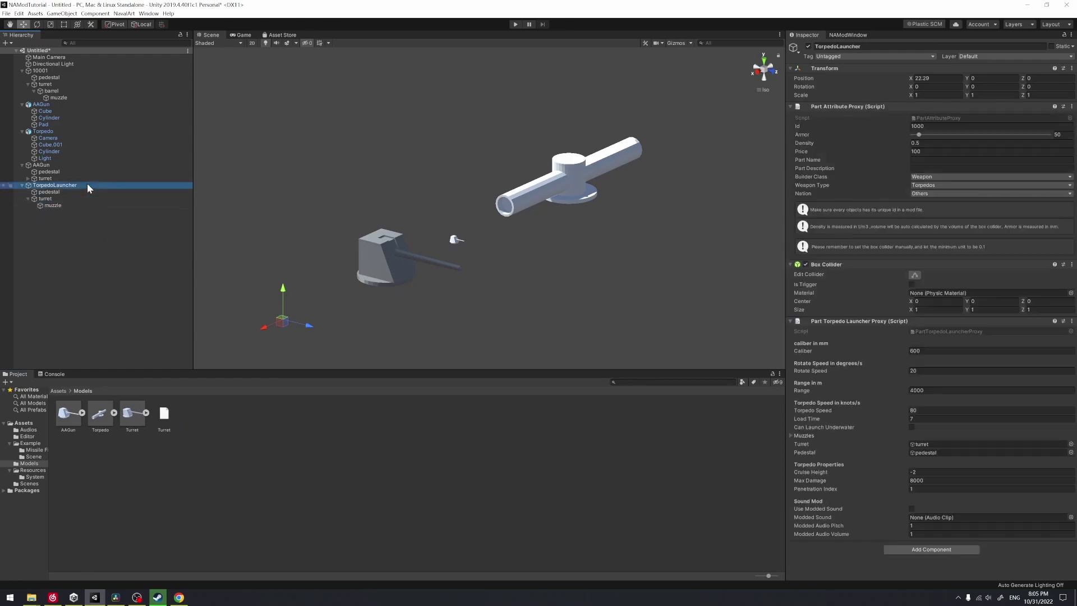
- Give the launcher pedestal the Torpedo's Cube.001 mesh and the turret its Cylinder mesh
click(114, 413)
drag(322, 421, 888, 192)
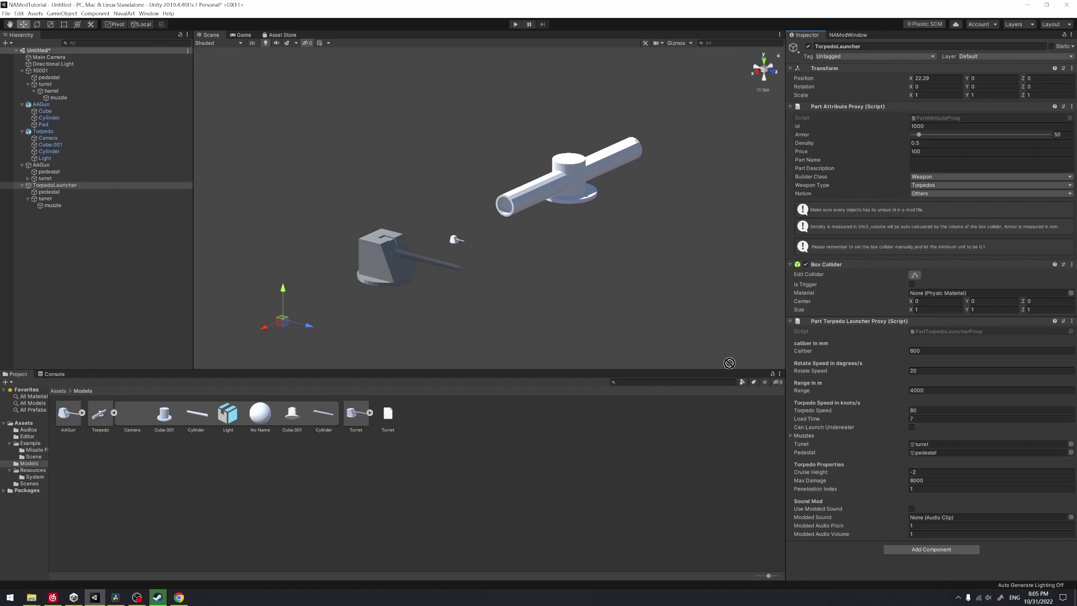
drag(729, 363, 615, 445)
click(61, 193)
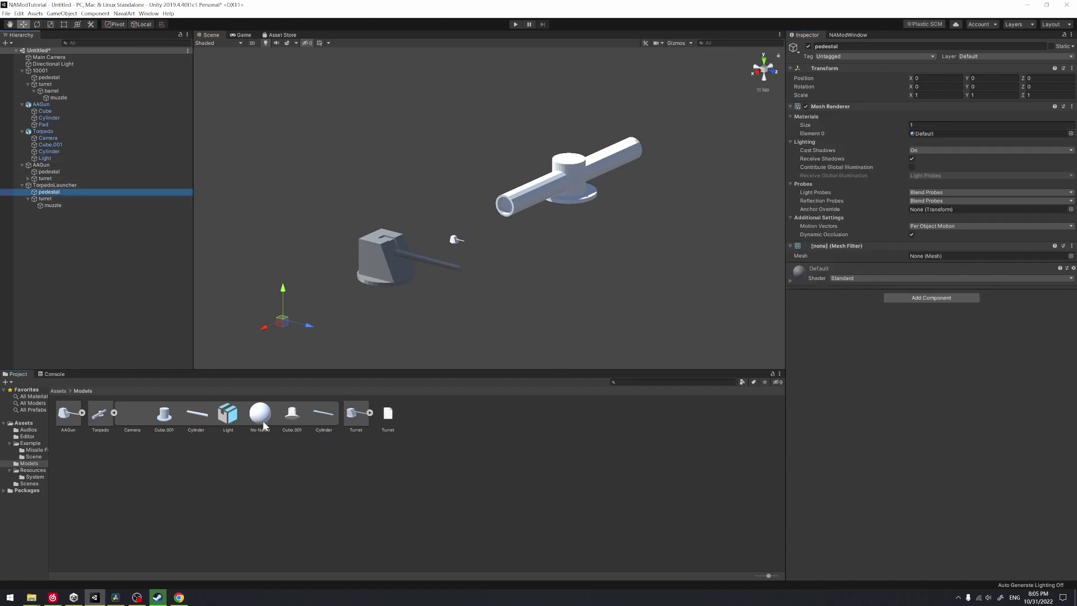
drag(295, 417, 933, 258)
click(98, 200)
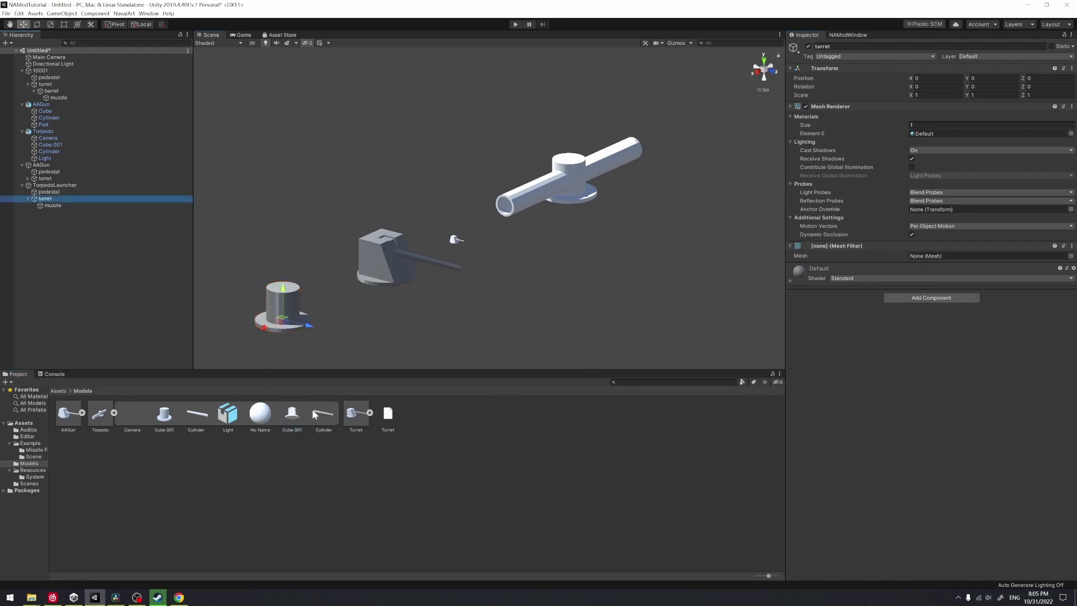
drag(324, 414, 942, 260)
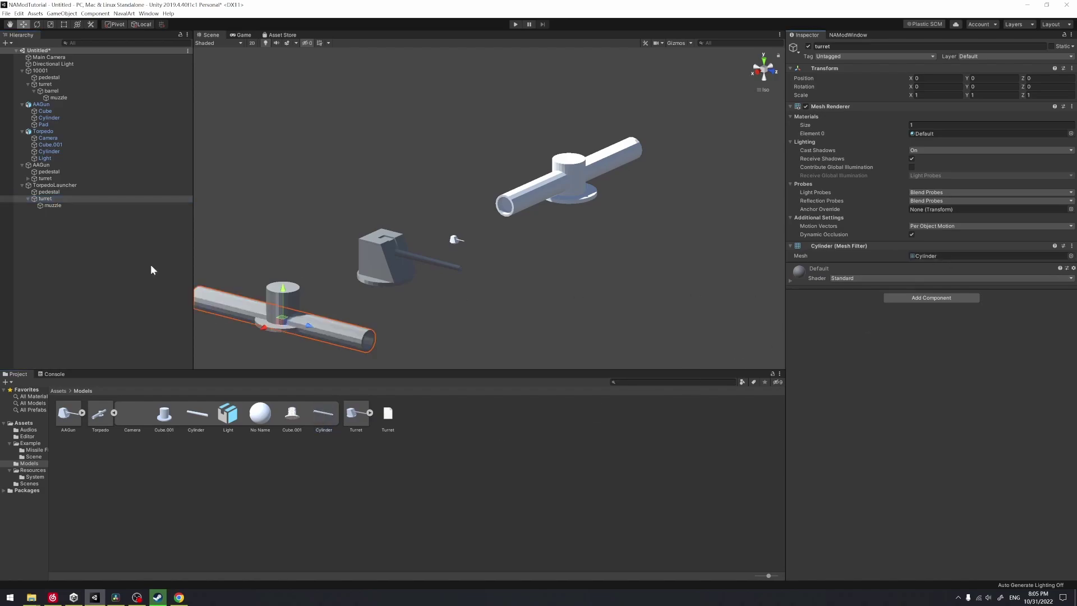
click(84, 205)
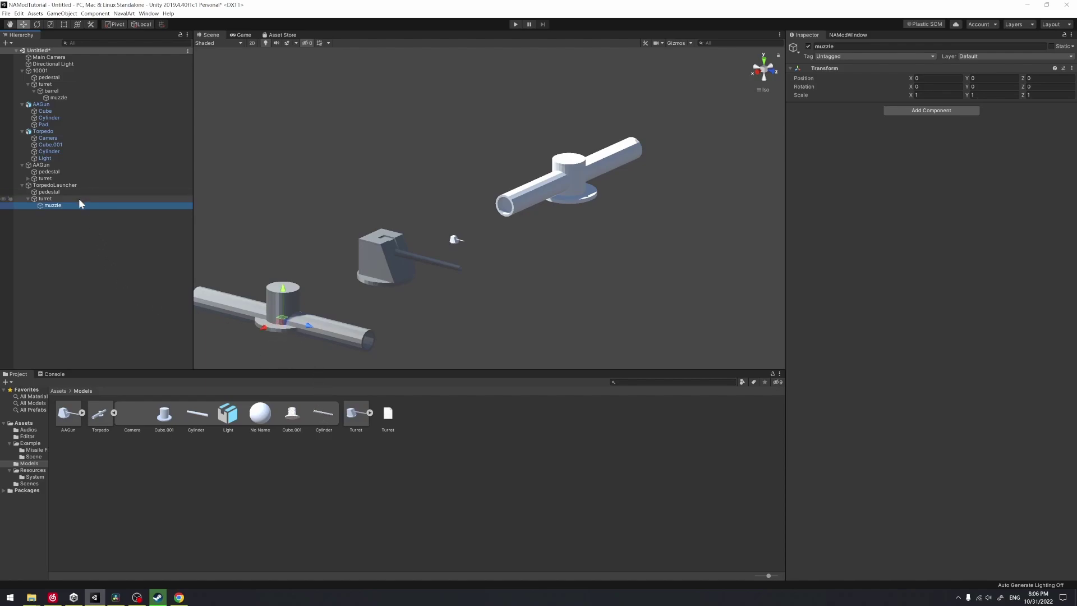
- Copy the Torpedo Cylinder's Transform and paste its values onto the launcher turret
click(65, 137)
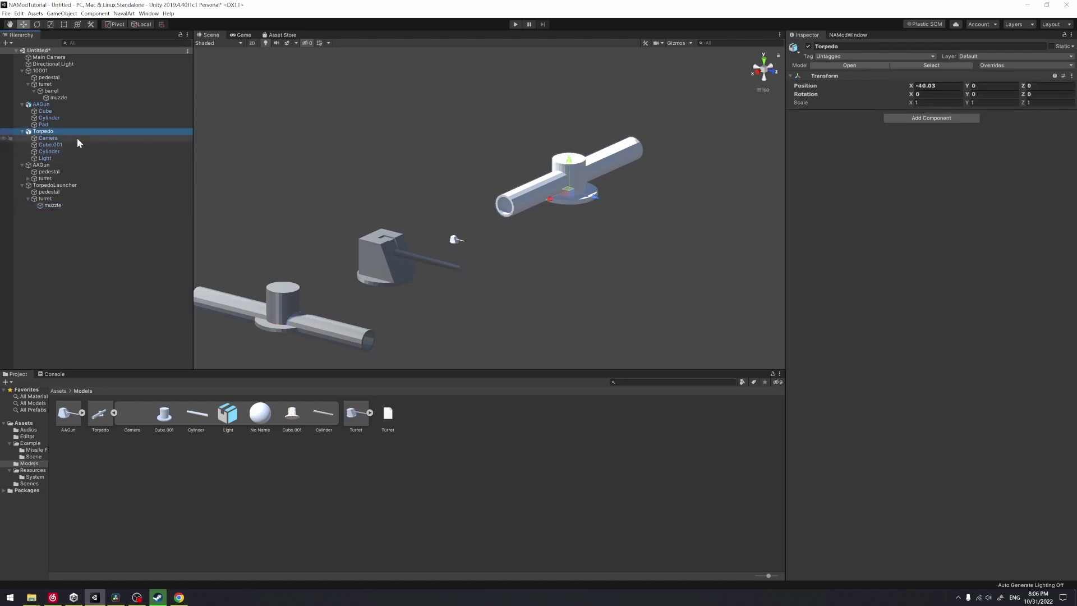
click(73, 144)
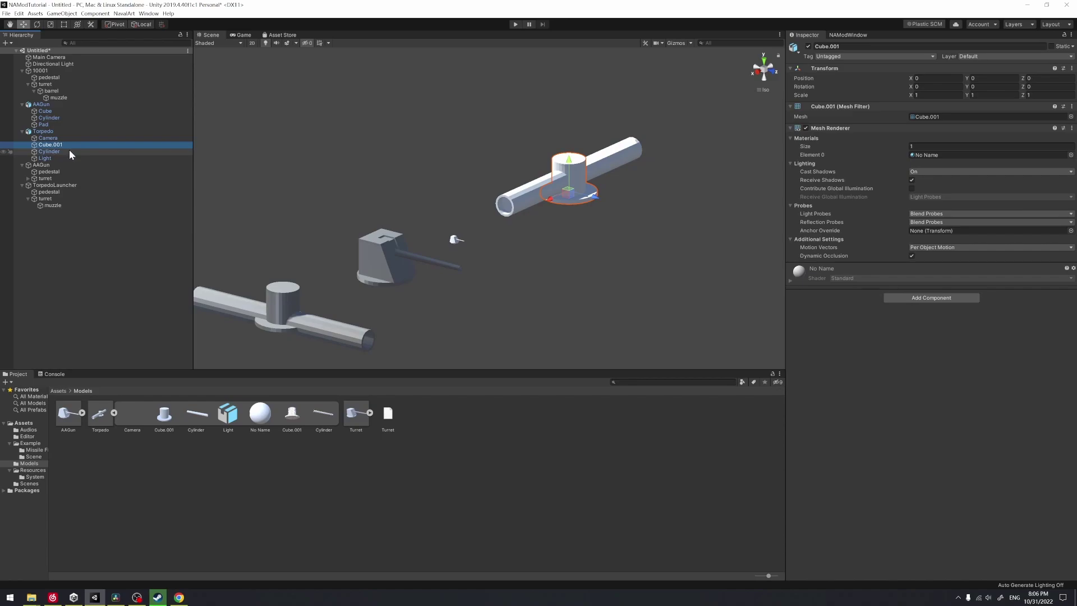
click(70, 151)
click(1071, 67)
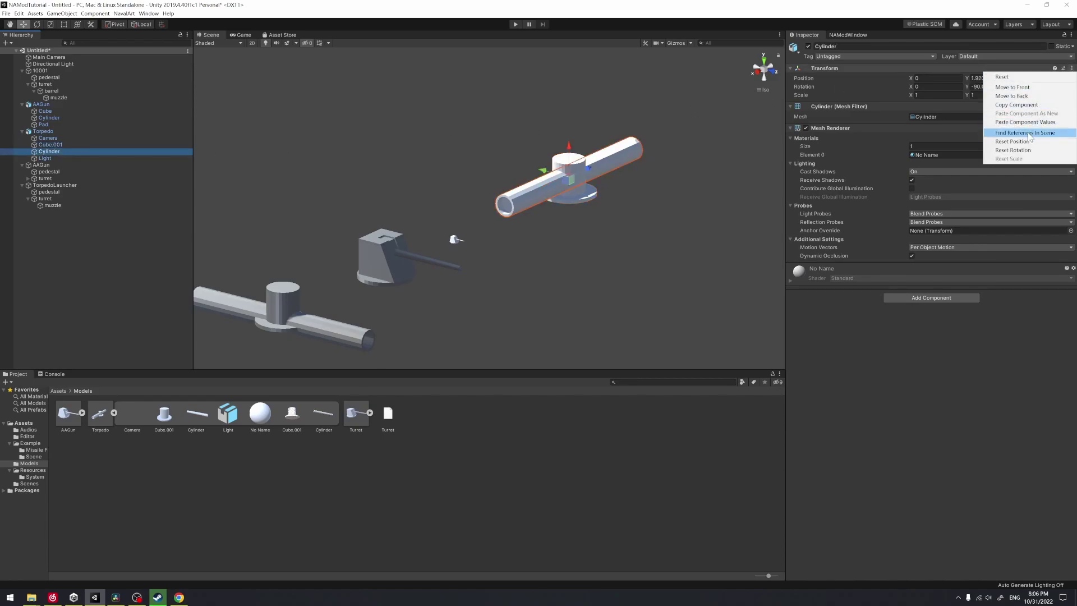
key(Escape)
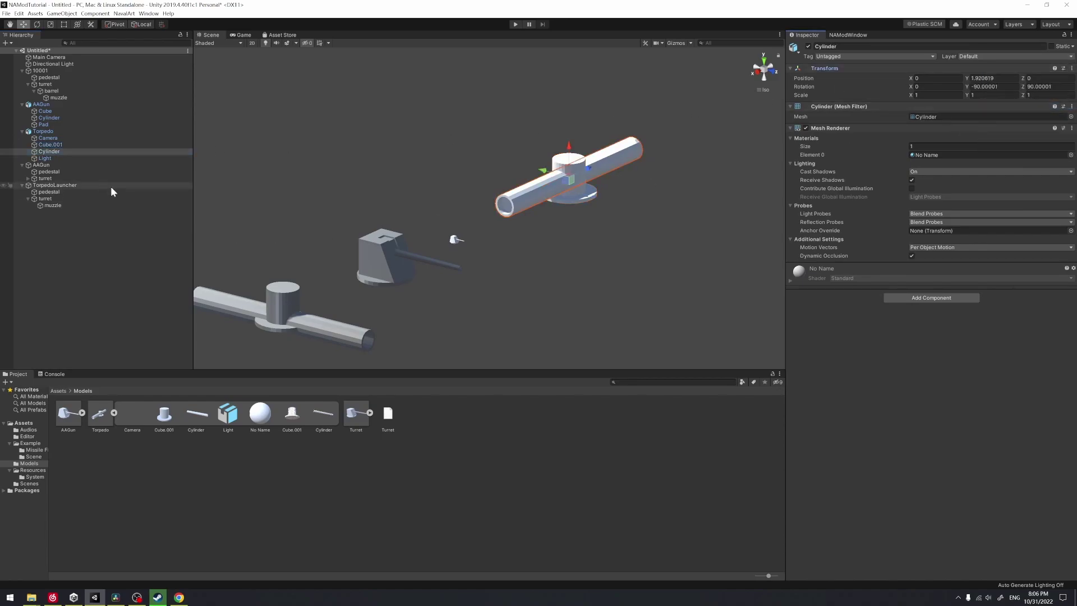
click(111, 186)
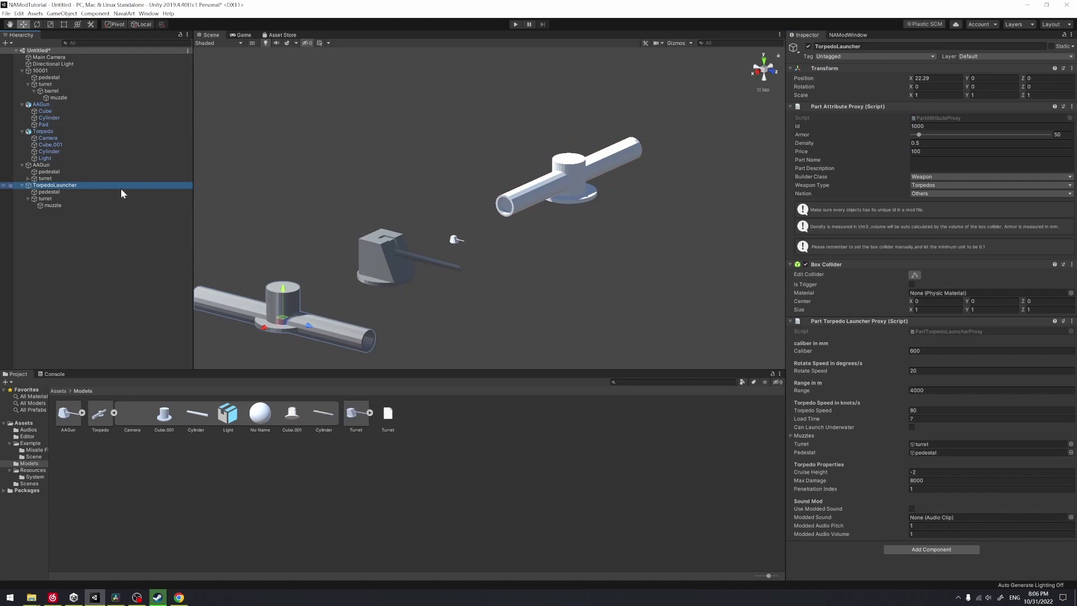
click(62, 200)
click(1043, 68)
click(1071, 68)
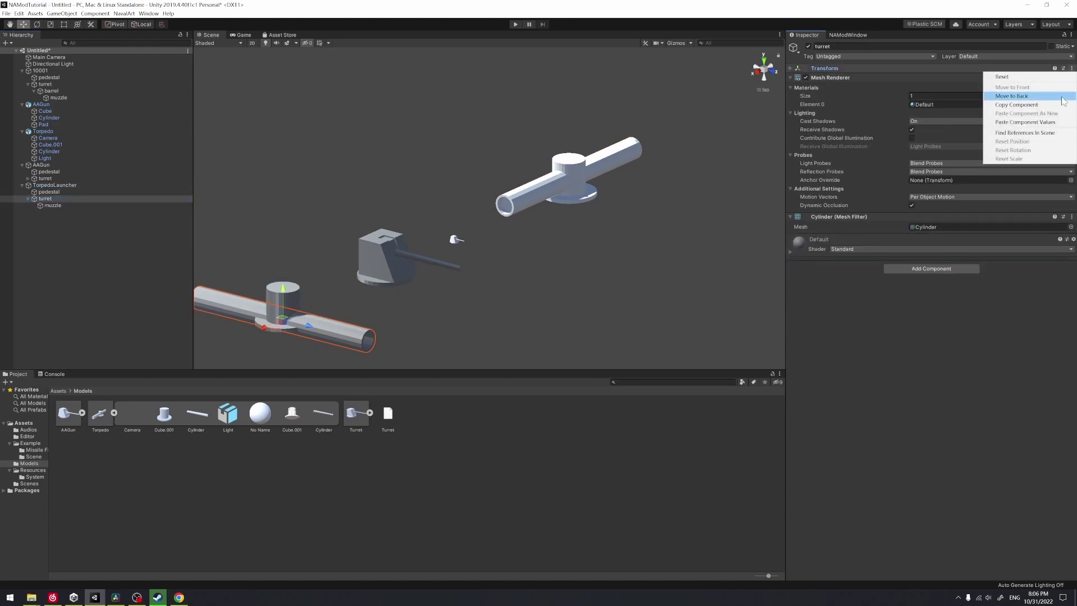
click(1054, 122)
- Set the launcher turret's Y rotation to 0
click(798, 69)
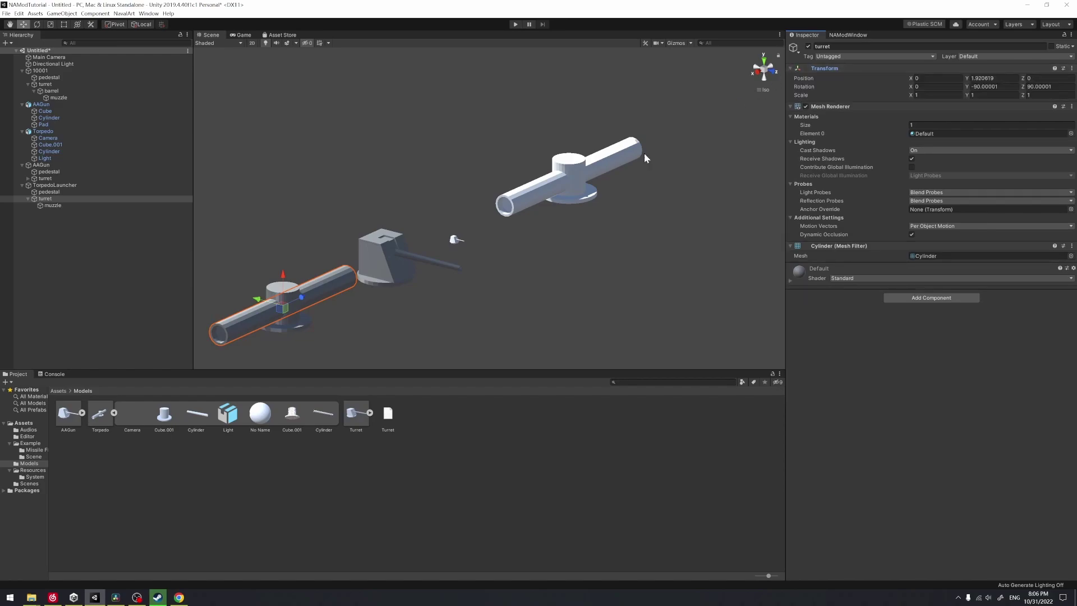
middle_drag(393, 231, 517, 162)
click(990, 86)
text(0)
scroll(517, 161, up, 2)
- Move the muzzle along Z to the barrel end at 13.92
click(107, 205)
right_drag(381, 179, 453, 214)
middle_drag(572, 235, 464, 205)
drag(434, 248, 573, 248)
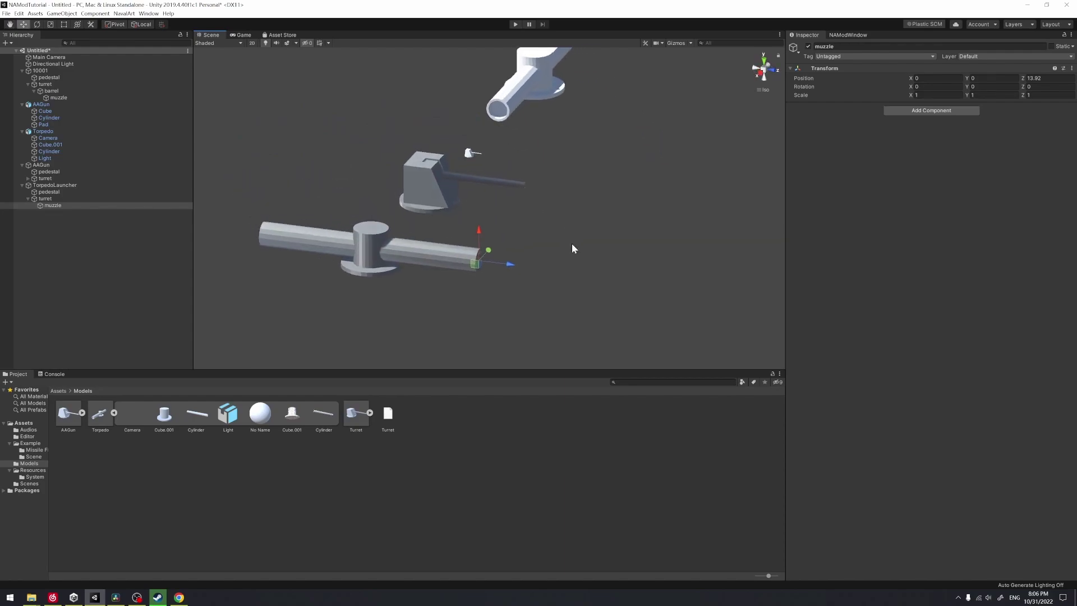
alt+drag(495, 251, 406, 278)
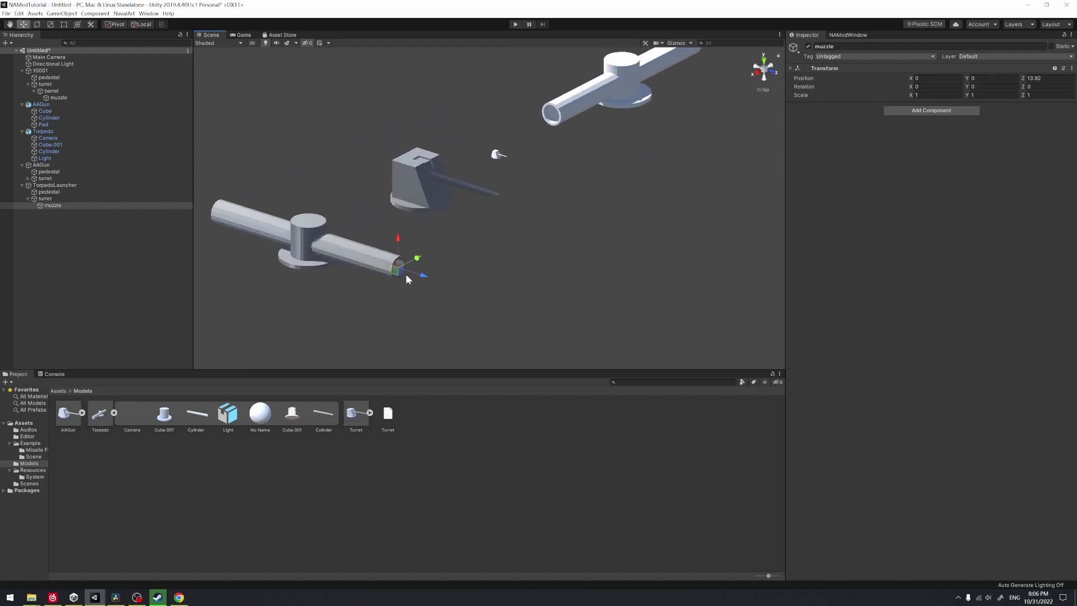
- Give TorpedoLauncher Id 10002, Part Name 'example torpedo' and Part Description 1
click(87, 185)
click(802, 128)
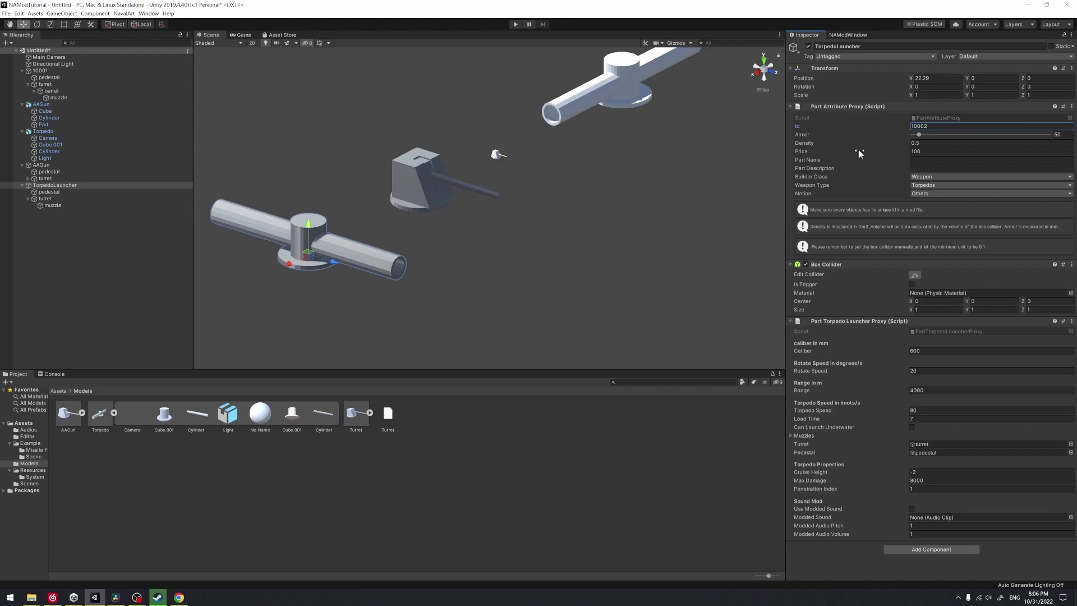
click(925, 161)
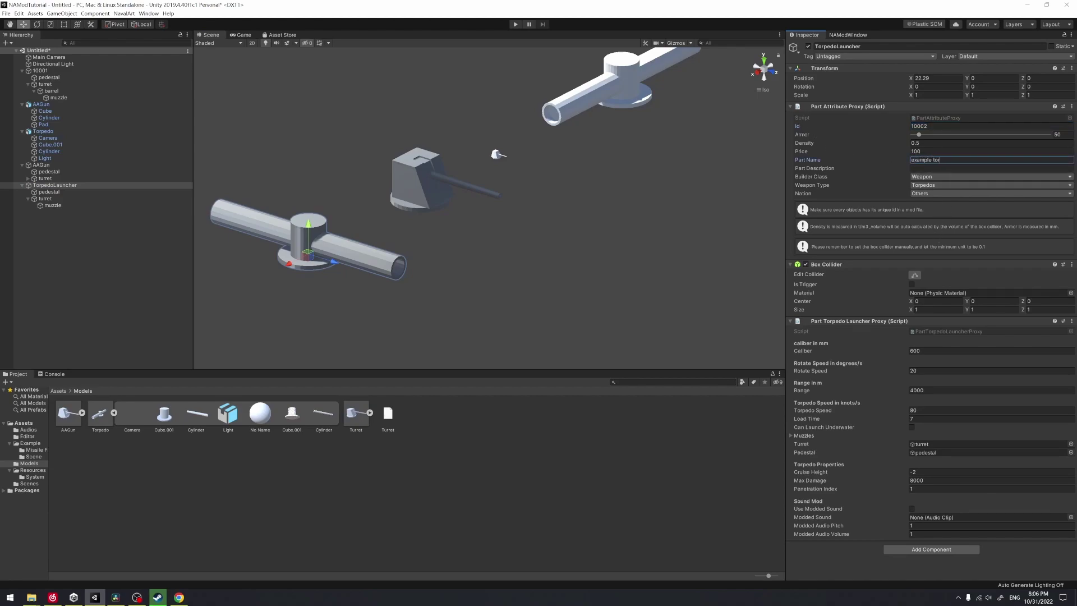
text(example torpedo)
click(950, 169)
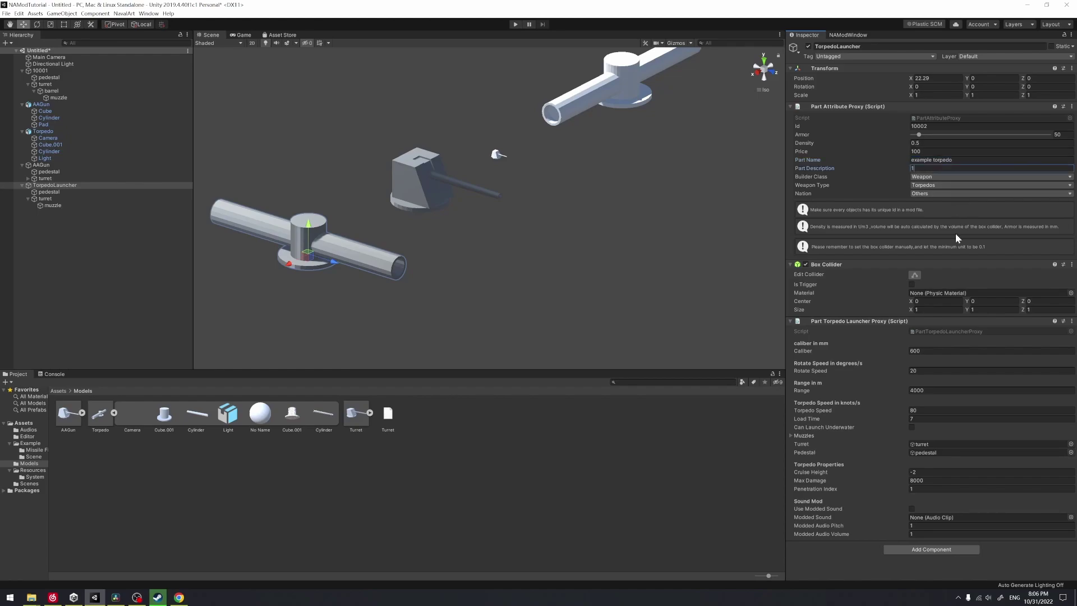
right_drag(584, 284, 602, 272)
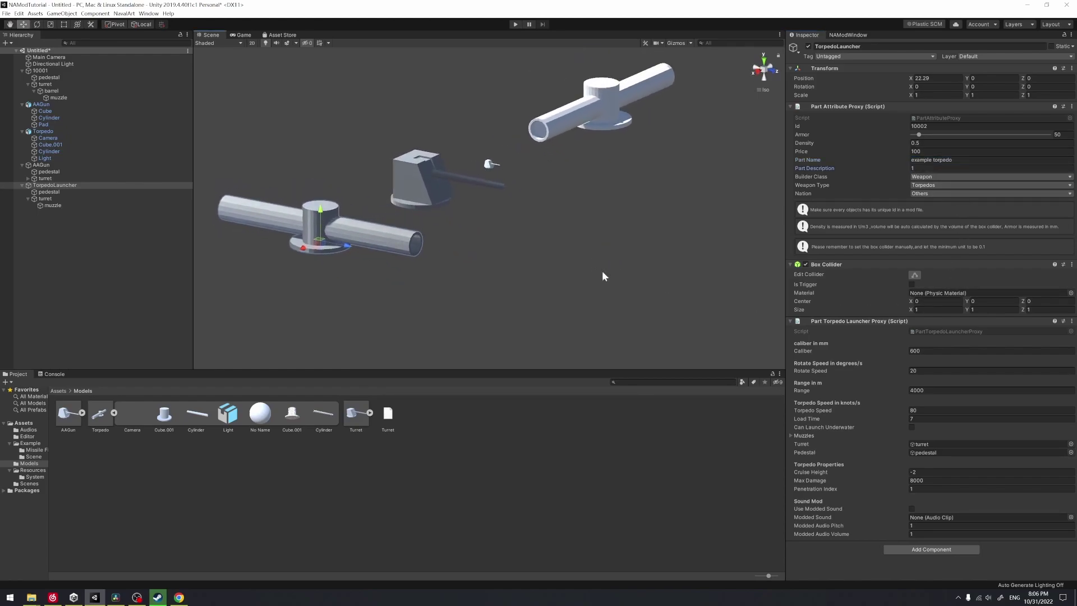
- Set the launcher's box collider center to 0, 2, 0 and its height to 5
alt+drag(504, 280, 689, 263)
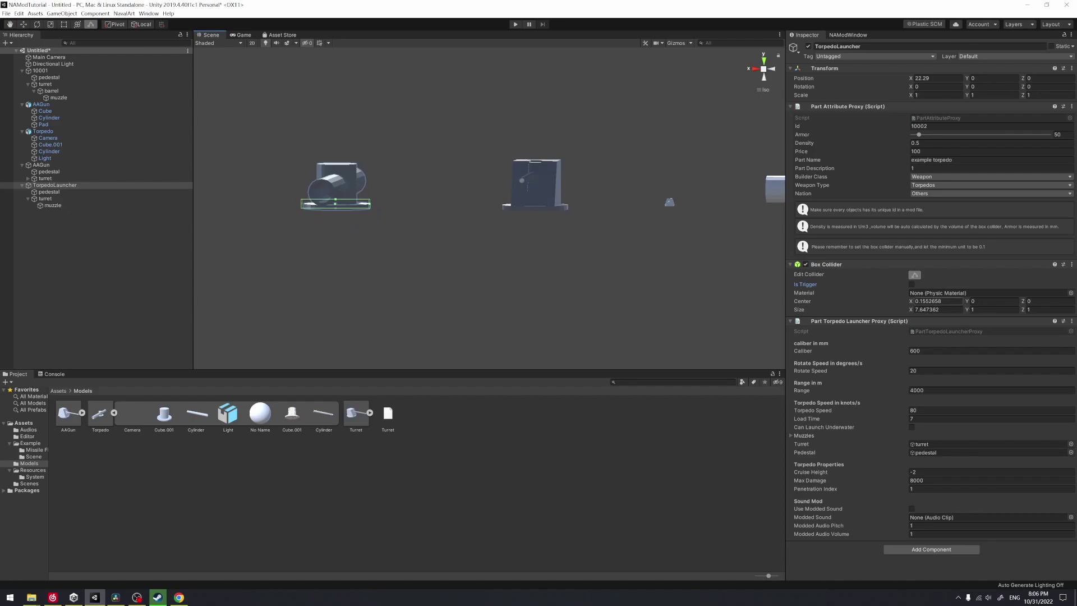
click(937, 301)
text(0)
click(955, 310)
alt+drag(467, 273, 550, 227)
mouse_move(489, 201)
alt+mouse_down()
mouse_move(492, 229)
mouse_move(481, 190)
alt+mouse_up()
alt+drag(567, 204, 413, 183)
click(991, 301)
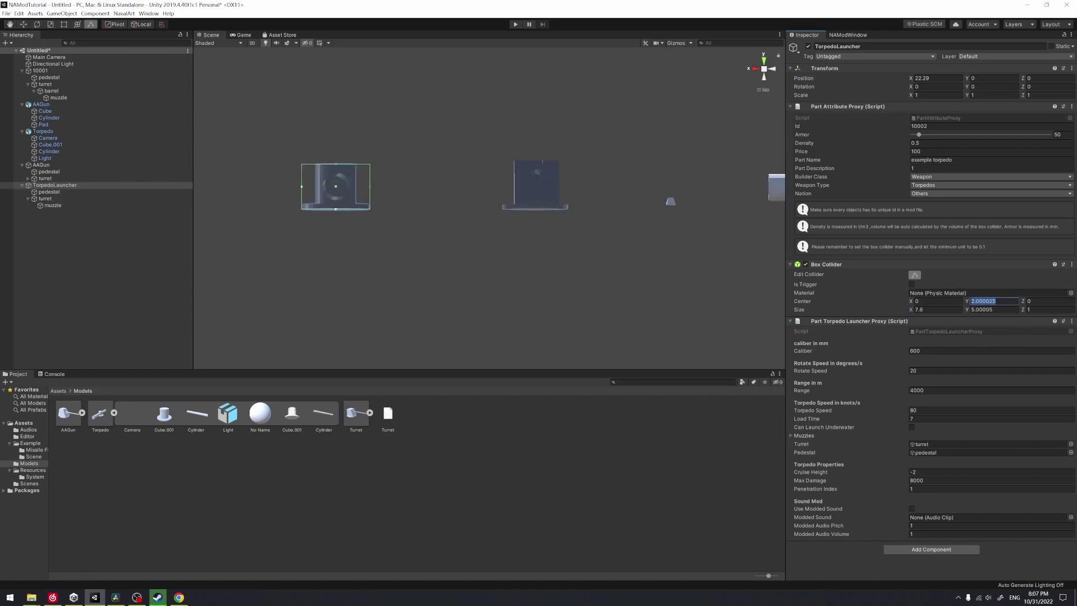
text(2)
click(1003, 310)
text(5)
- Set the box collider length to 28, giving a 7.6 × 5 × 28 box
alt+drag(573, 274, 718, 277)
click(1046, 310)
text(10)
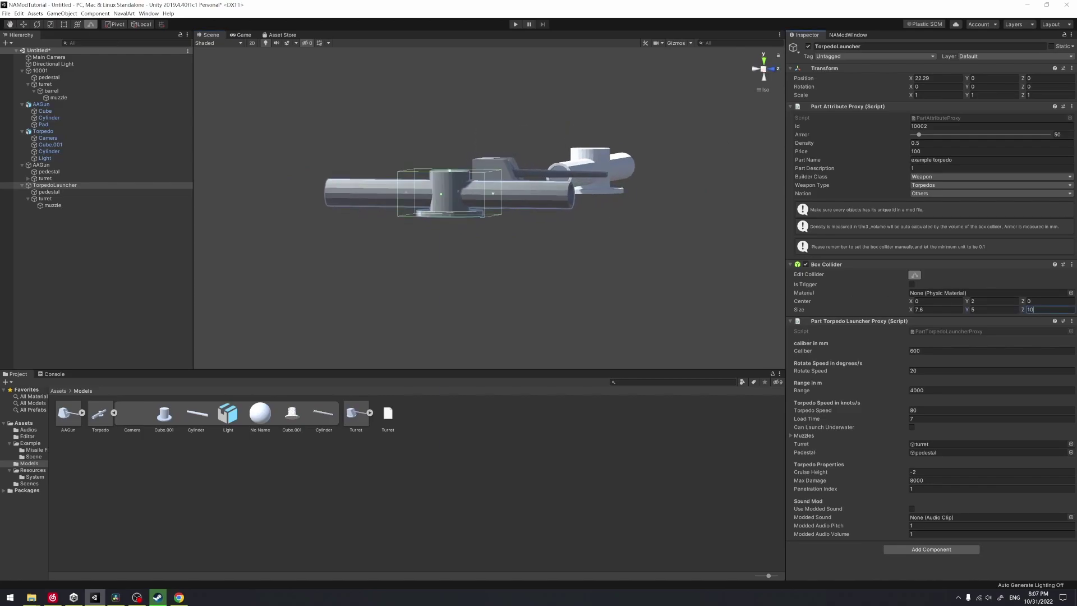
key(BackSpace)
key(BackSpace)
text(20)
alt+drag(672, 256, 720, 257)
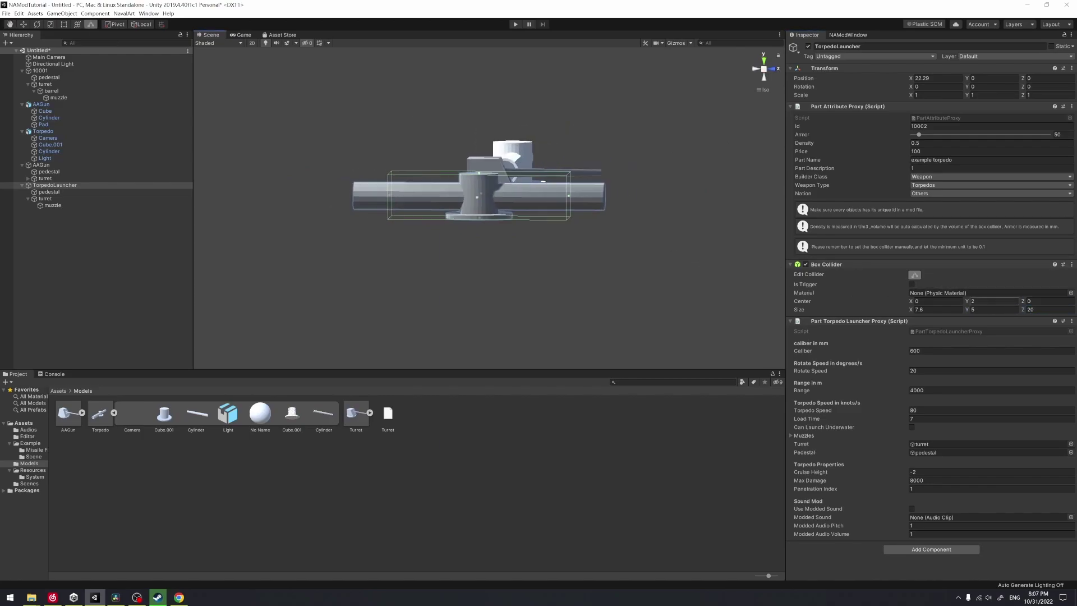
click(1034, 311)
text(25)
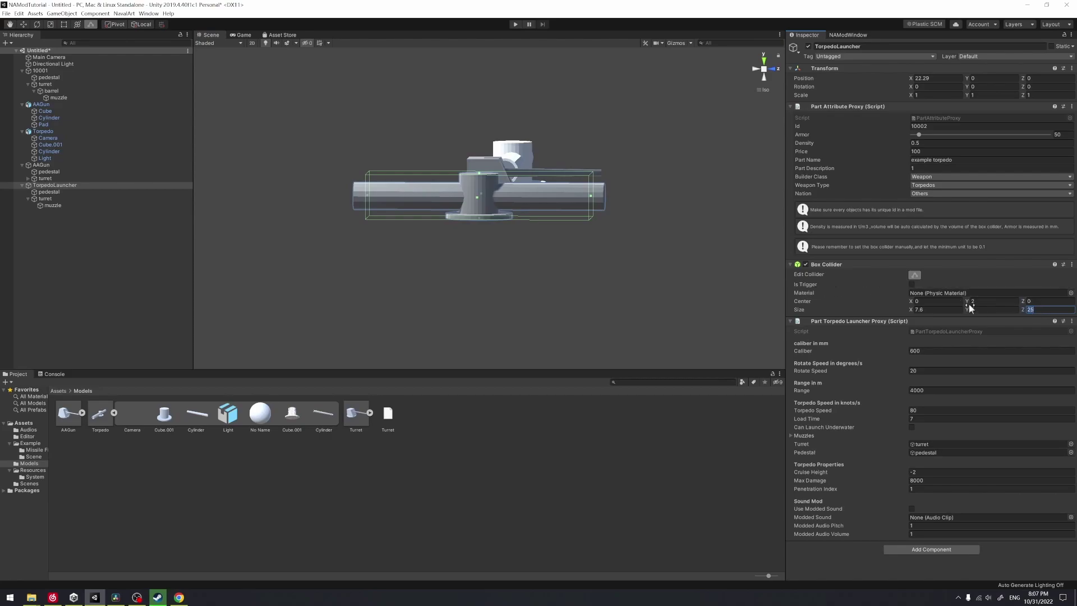
text(0)
drag(1022, 311, 1021, 312)
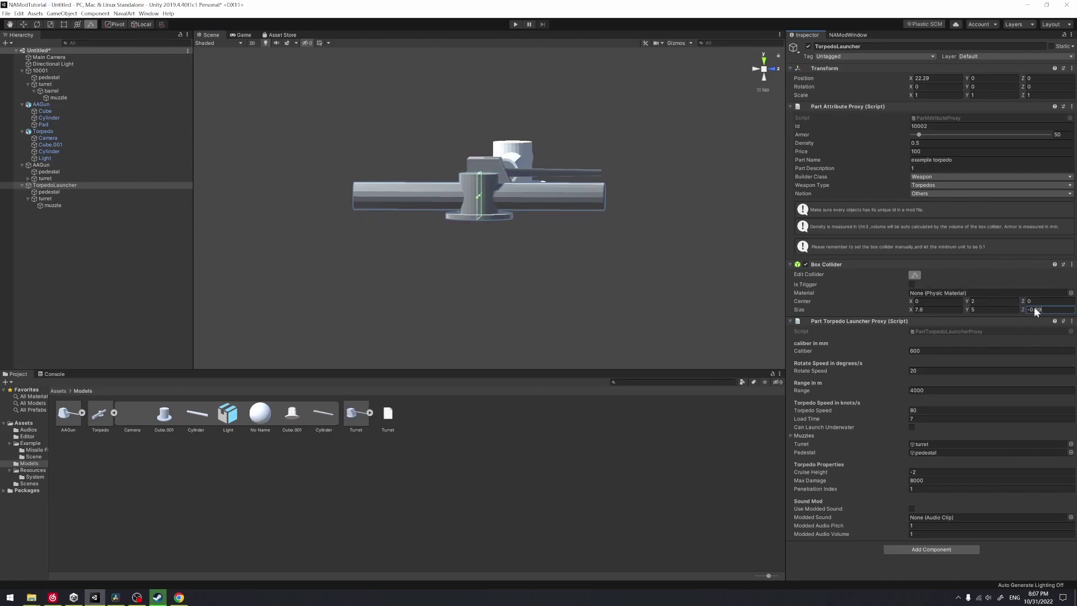
text(28)
alt+drag(668, 264, 697, 276)
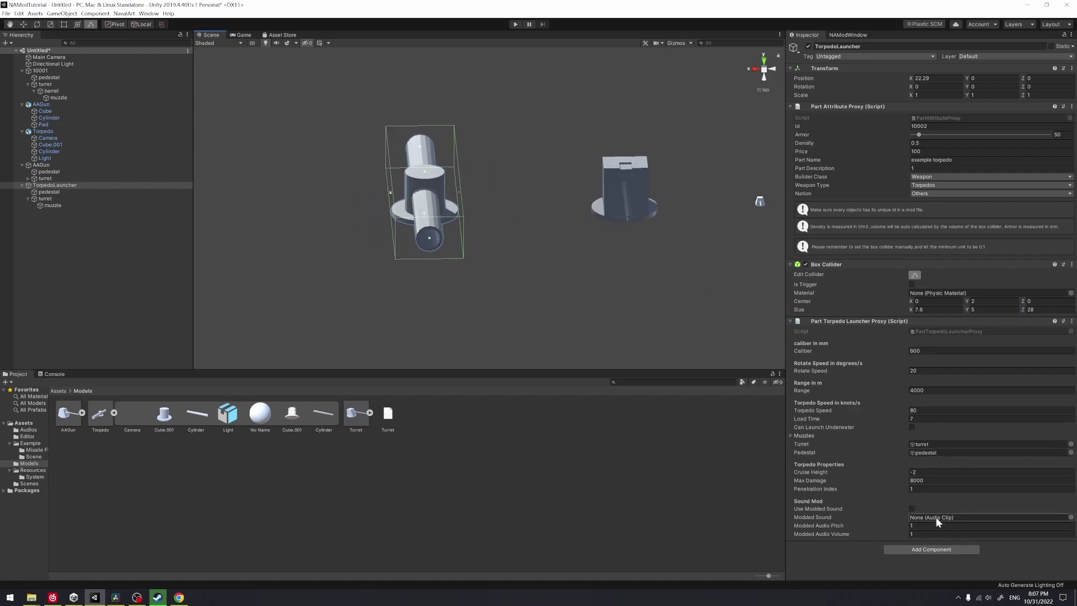
alt+drag(442, 224, 449, 252)
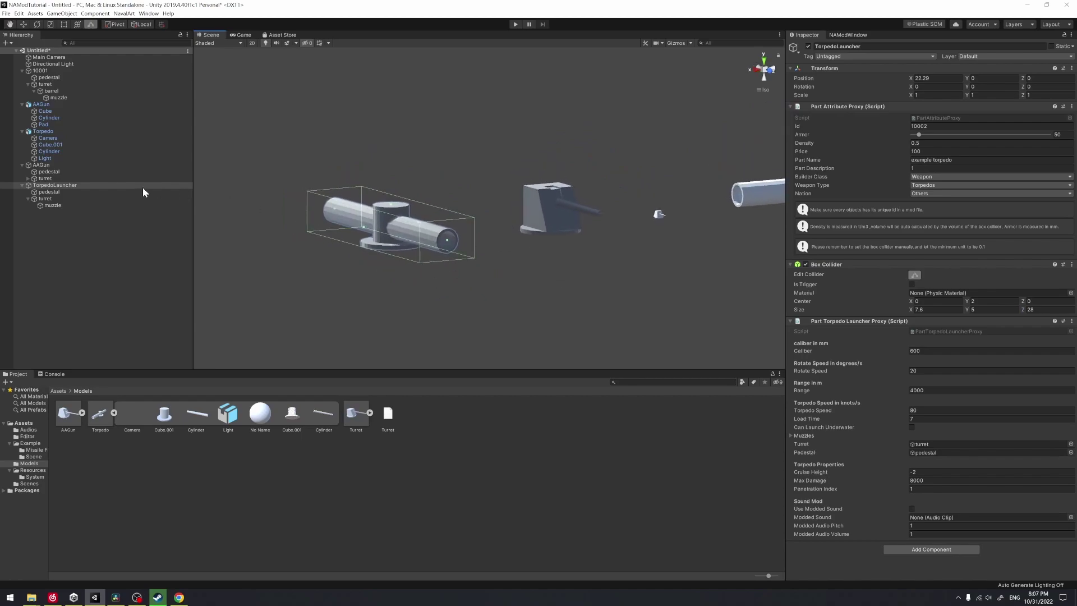
- Rename the TorpedoLauncher object to 10002 in the Hierarchy
click(87, 185)
key(F2)
text(1)
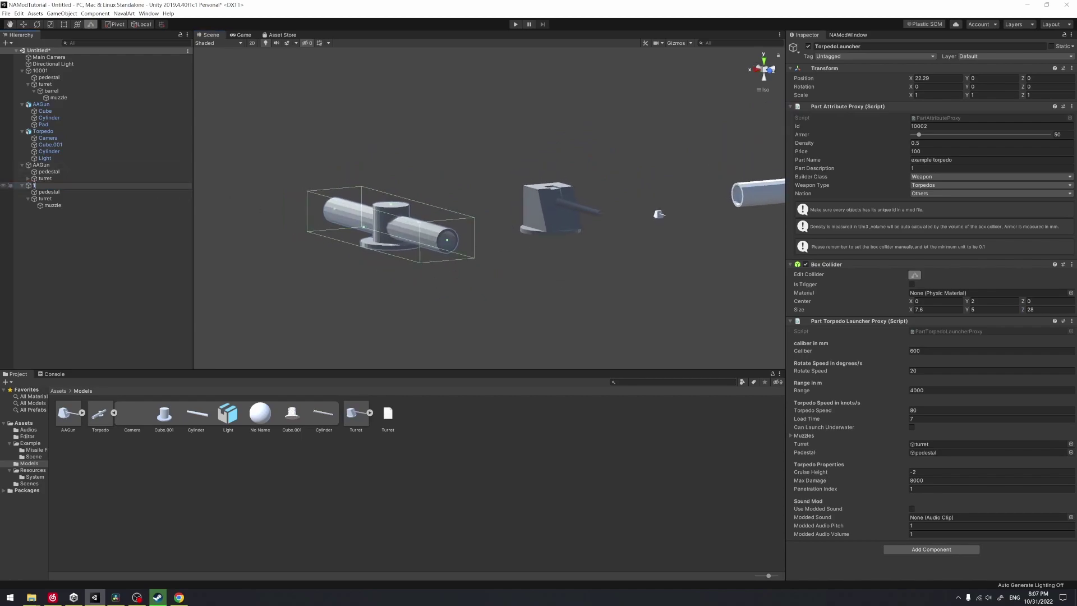
text(0002)
key(Return)
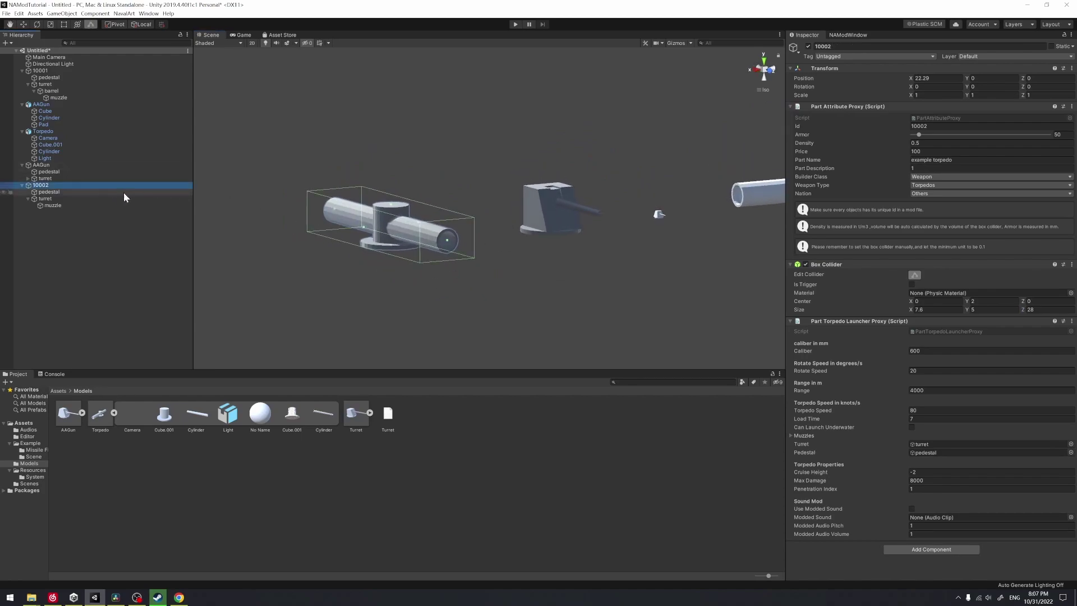
alt+drag(413, 205, 549, 225)
- Inspect the AAGun objects and their pedestal in the Hierarchy
click(76, 166)
alt+drag(345, 170, 365, 190)
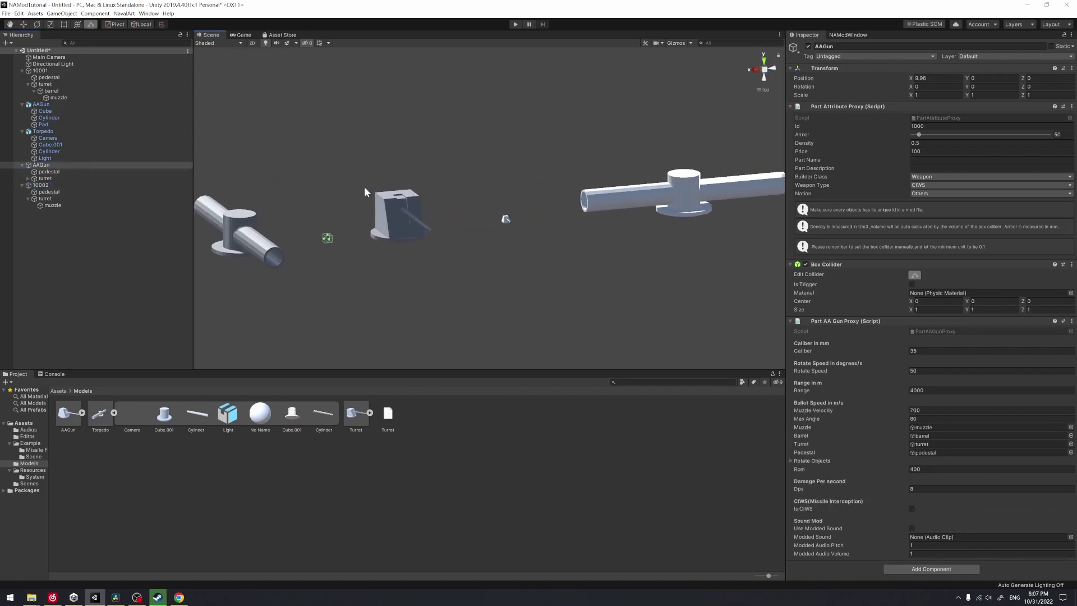
click(75, 172)
click(79, 159)
click(73, 163)
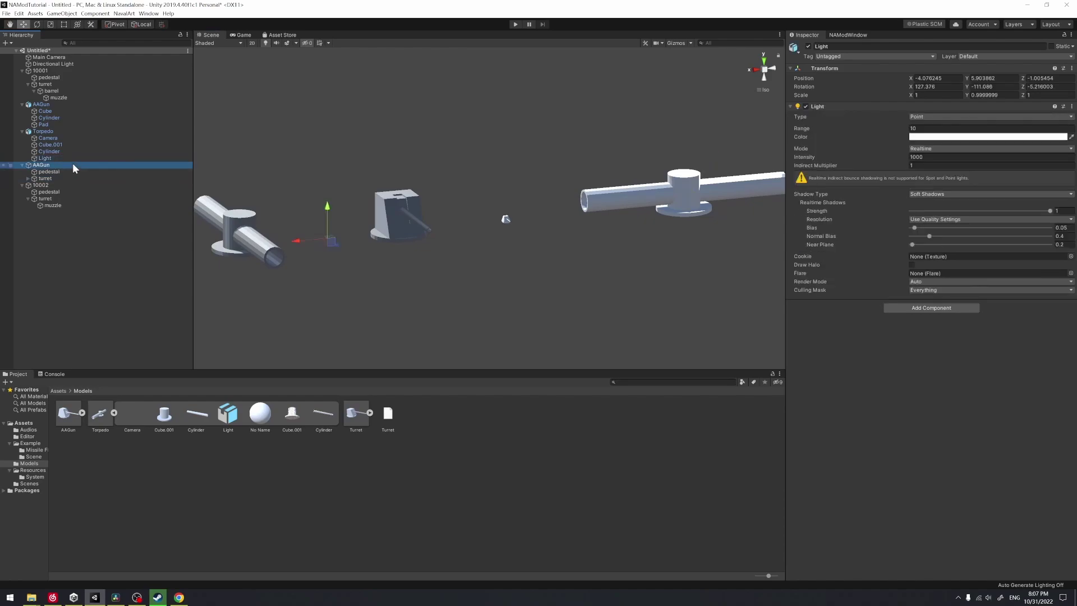
alt+drag(284, 176, 344, 234)
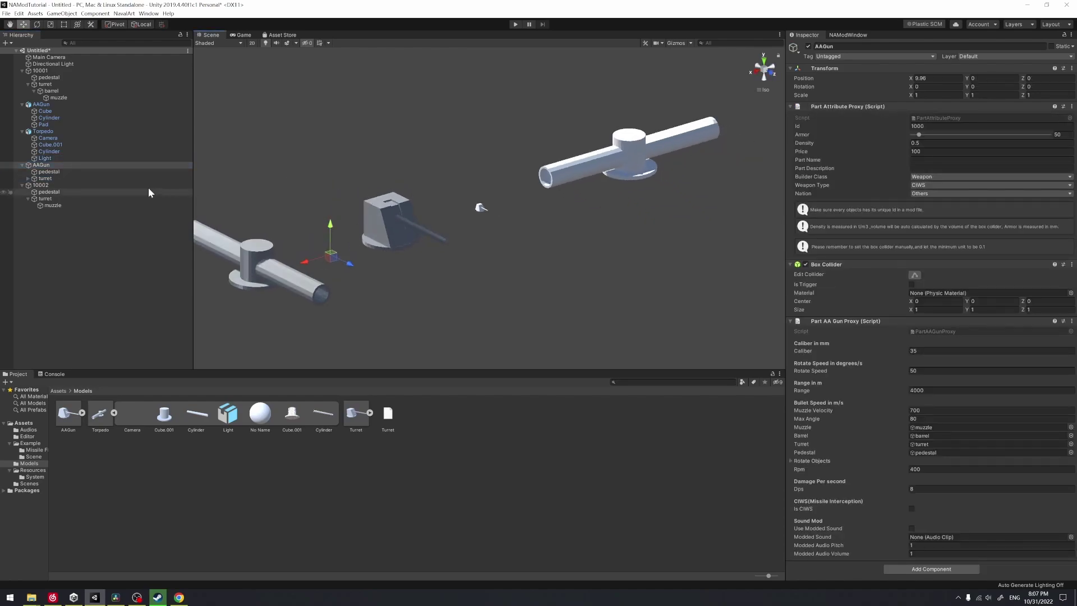
- Give the second AAGun's pedestal the Pad mesh from the AAGun model
click(62, 105)
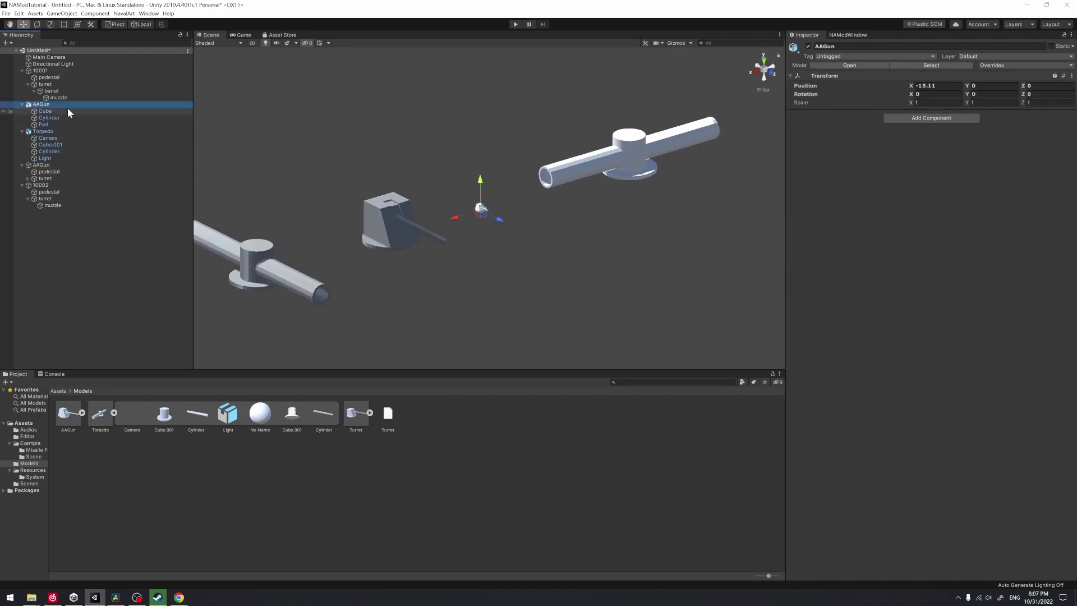
click(56, 172)
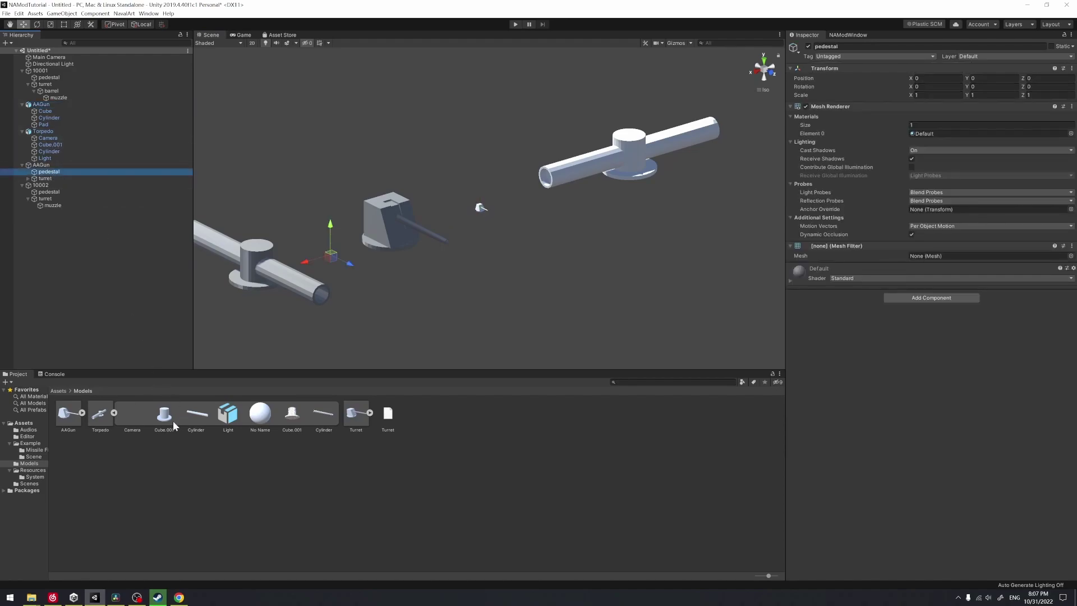
click(115, 413)
click(82, 412)
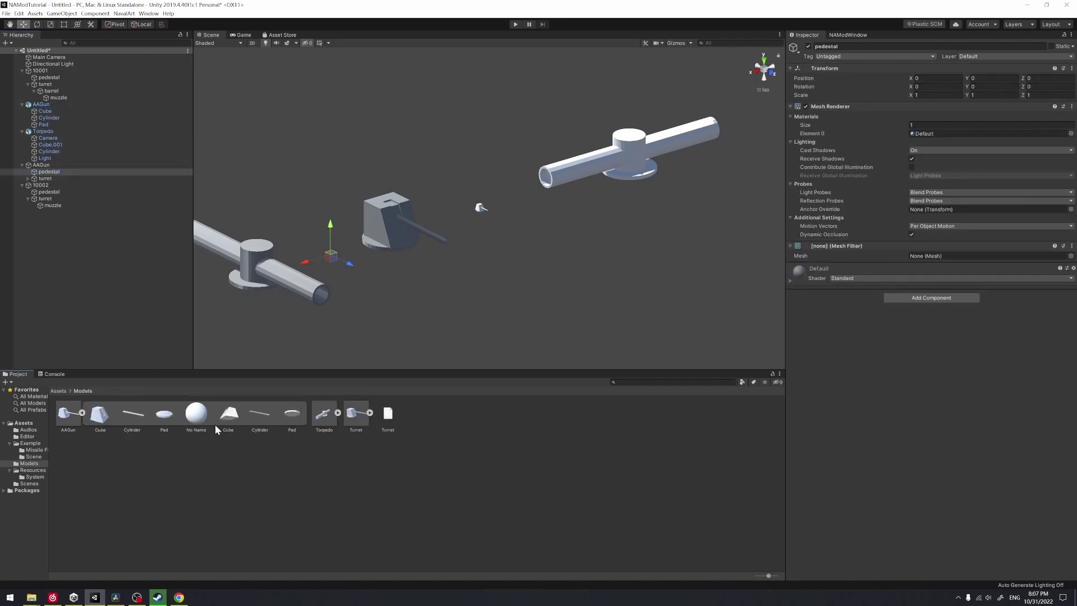
drag(297, 421, 958, 267)
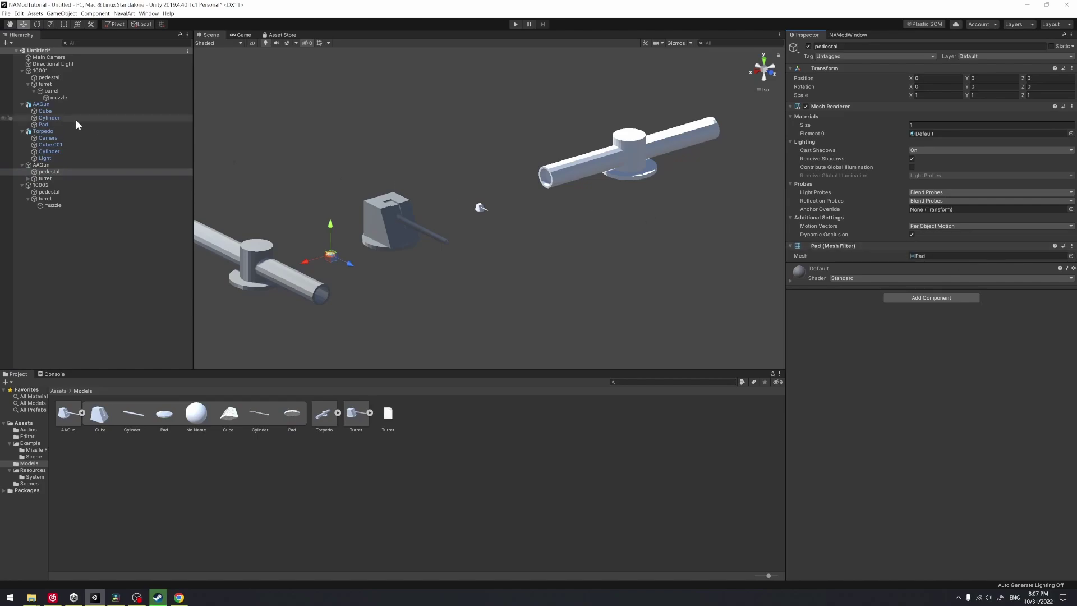
- Assign the Cube mesh to the turret and the Cylinder mesh to the barrel
click(50, 178)
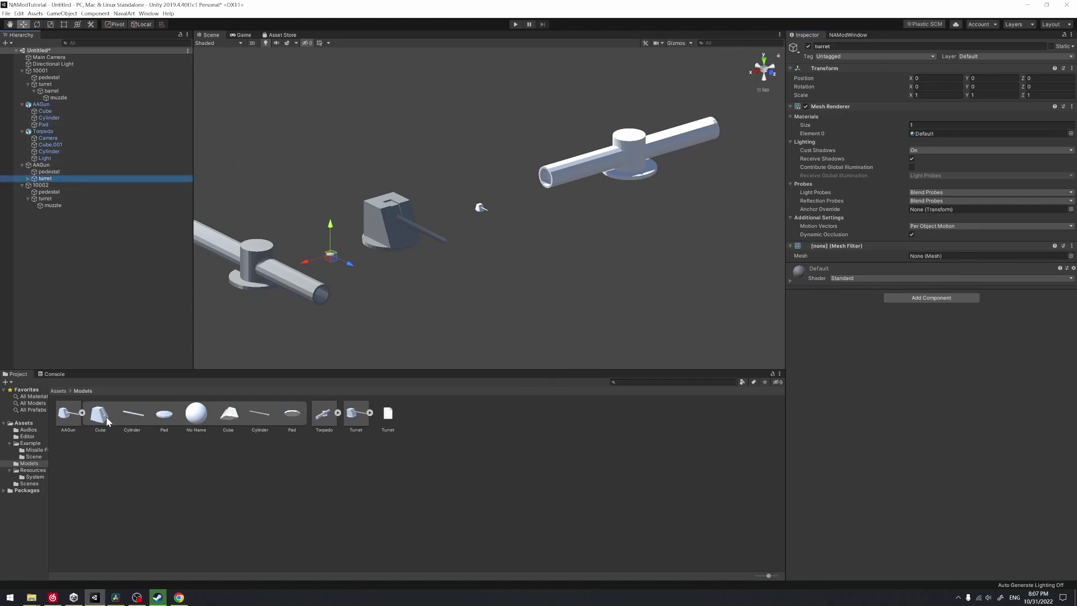
drag(228, 414, 922, 259)
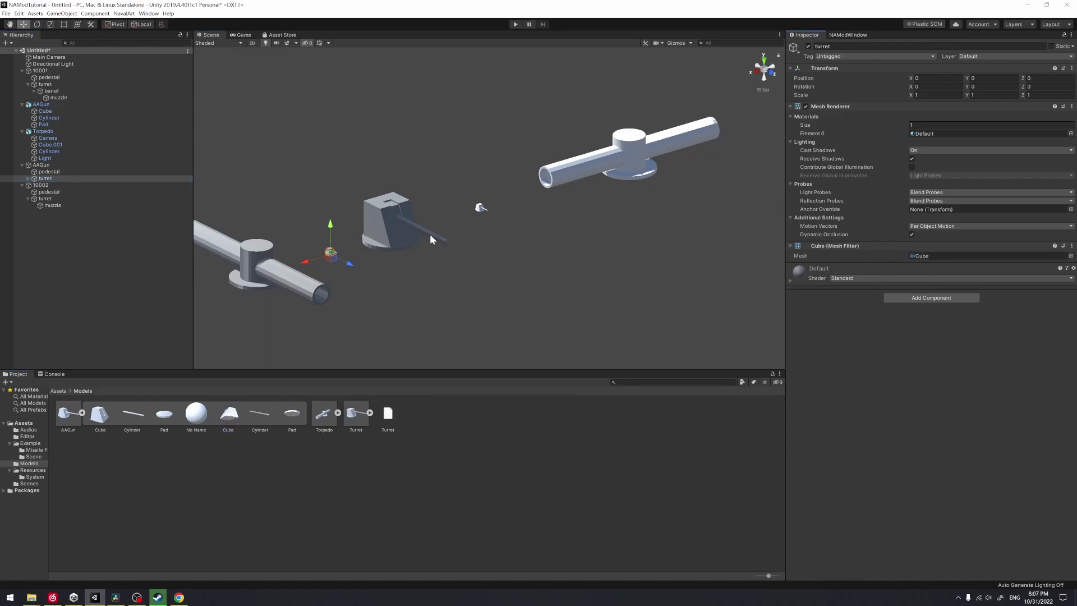
click(27, 177)
click(54, 184)
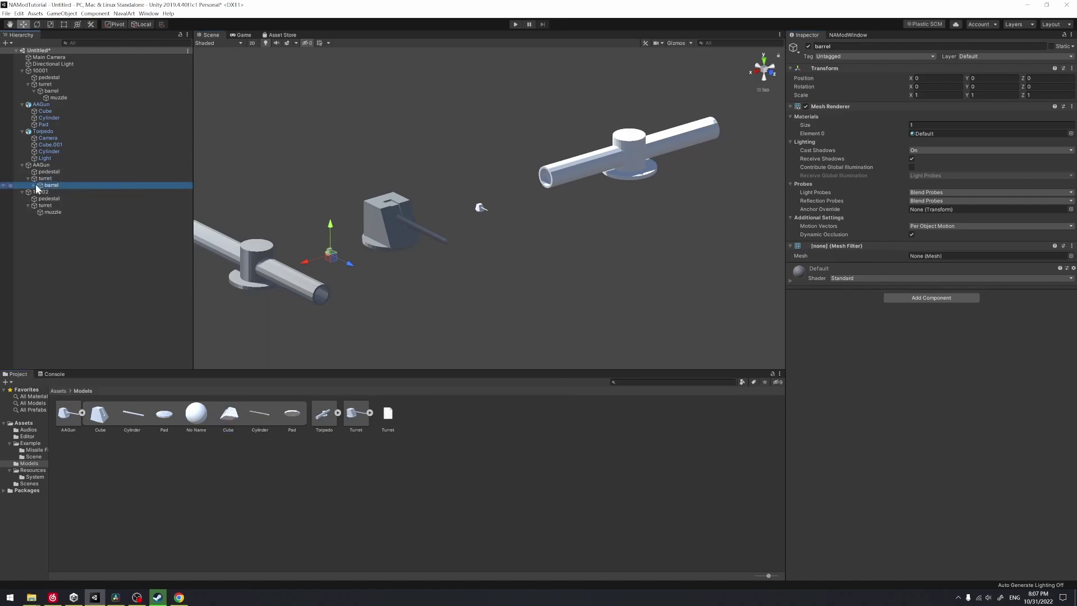
click(35, 184)
drag(248, 420, 911, 259)
- Copy the Transform values of the original AAGun's Cylinder
key(f)
scroll(426, 258, up, 10)
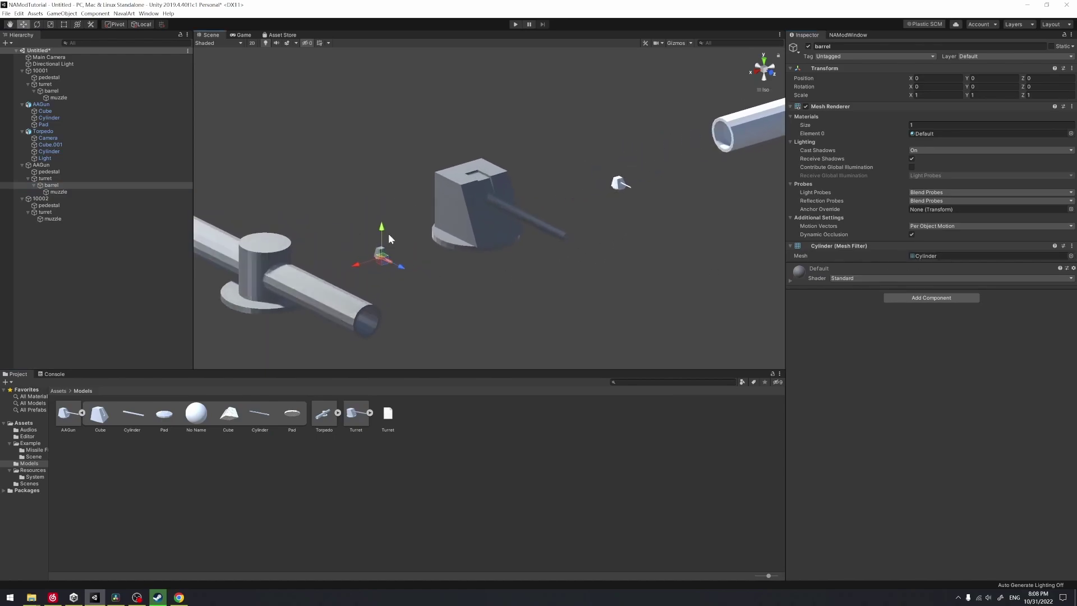
middle_drag(399, 247, 484, 160)
scroll(432, 149, up, 5)
middle_drag(419, 148, 410, 185)
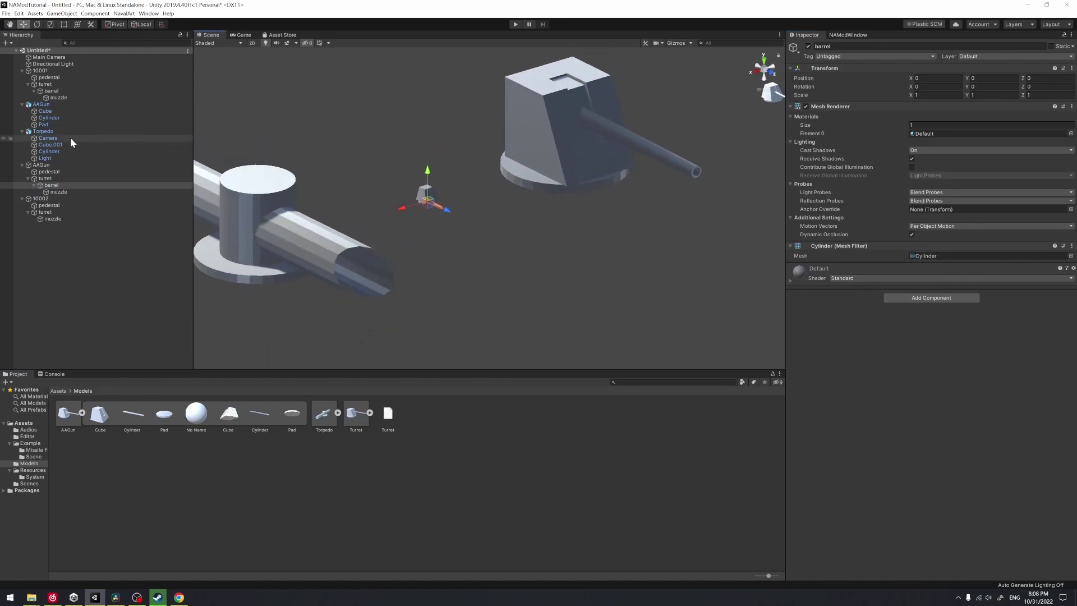
click(111, 105)
click(84, 124)
click(85, 117)
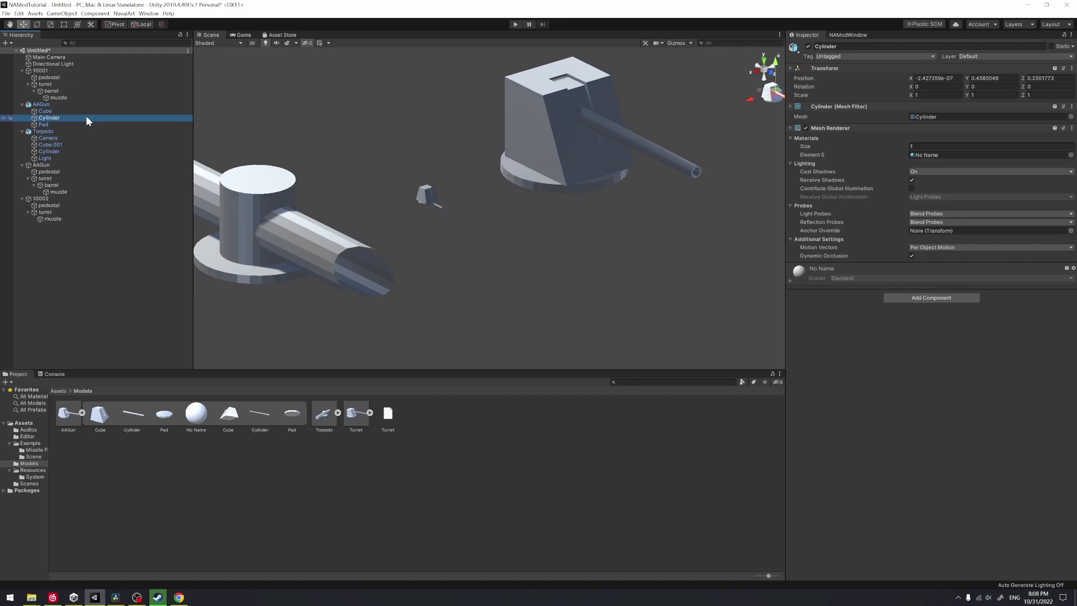
key(f)
click(1071, 68)
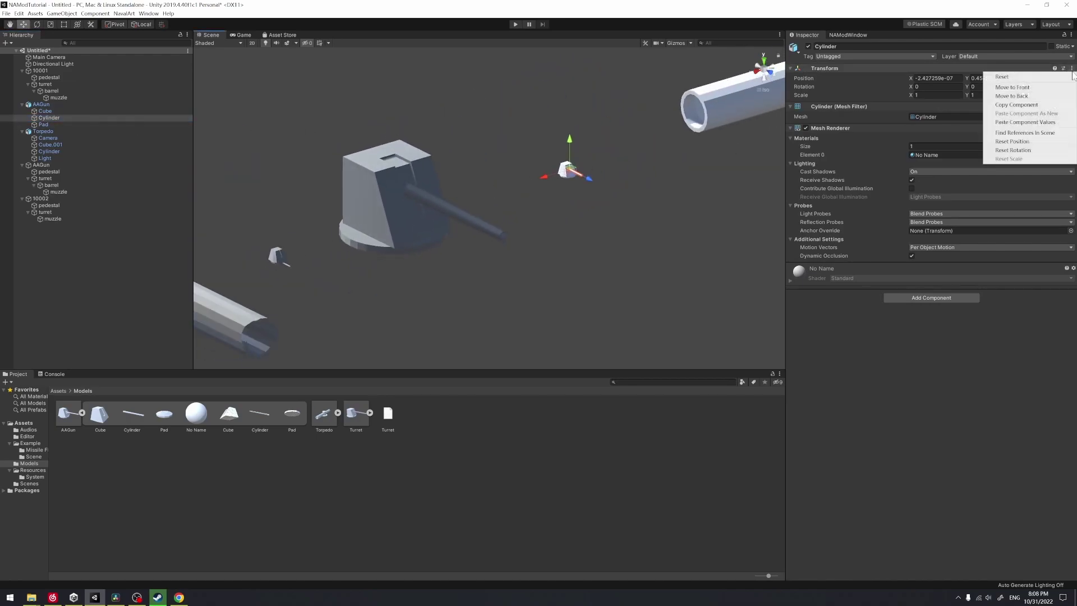
click(1016, 106)
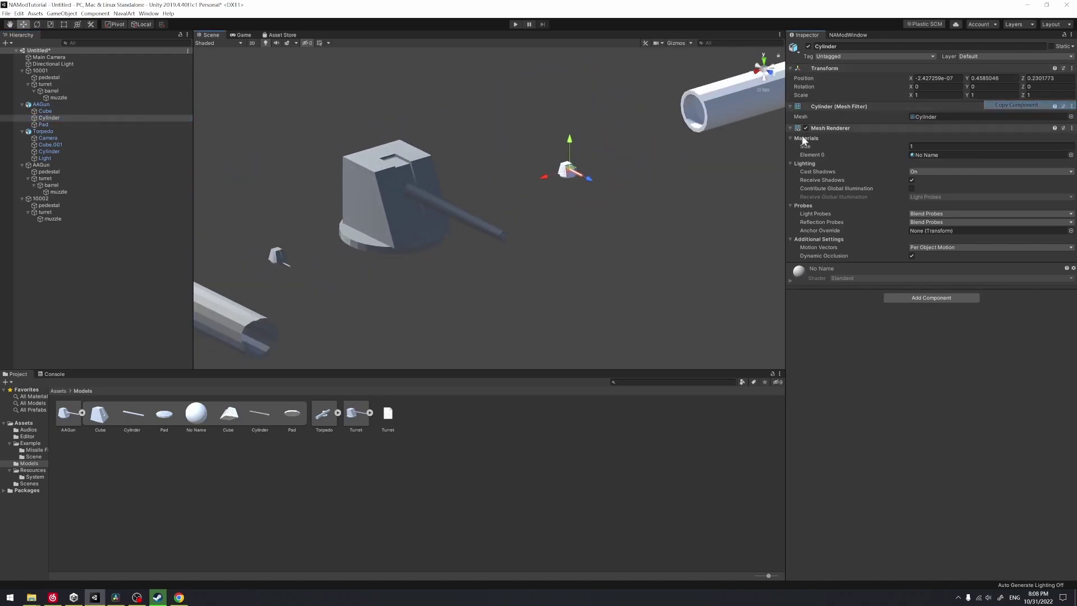
- Paste the copied Transform values onto the second AAGun's barrel
click(51, 151)
click(89, 185)
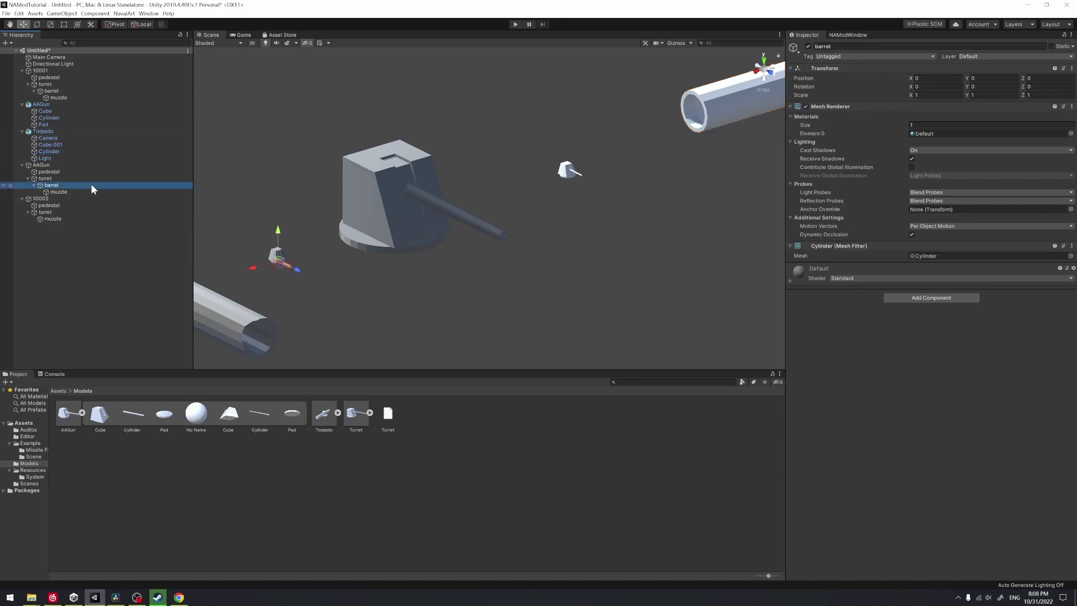
click(1071, 68)
click(1042, 123)
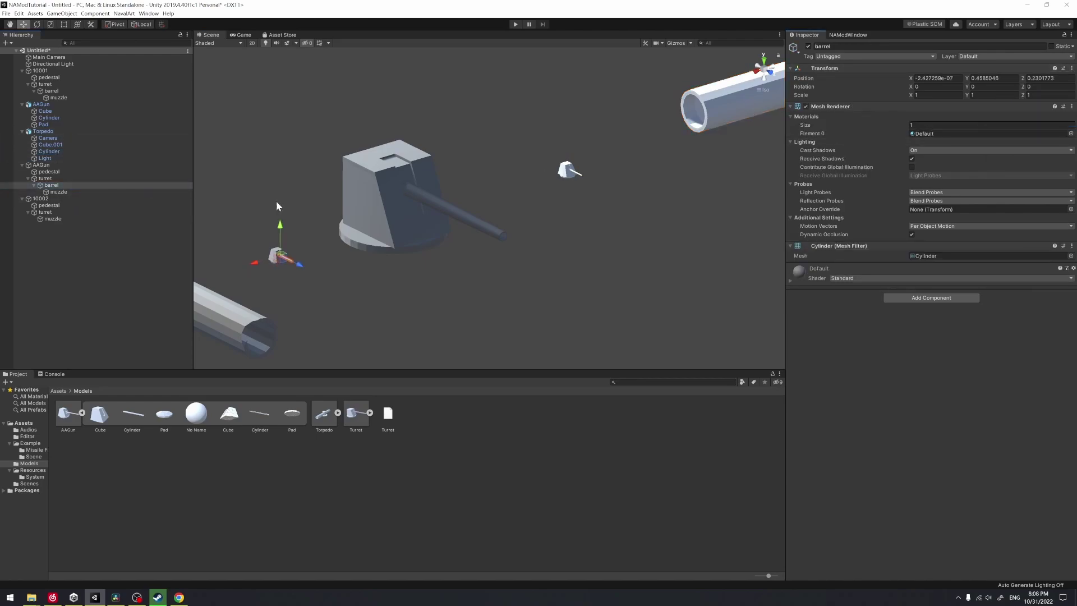
- Move the barrel's muzzle forward to the barrel tip at Z 1.41
double_click(95, 191)
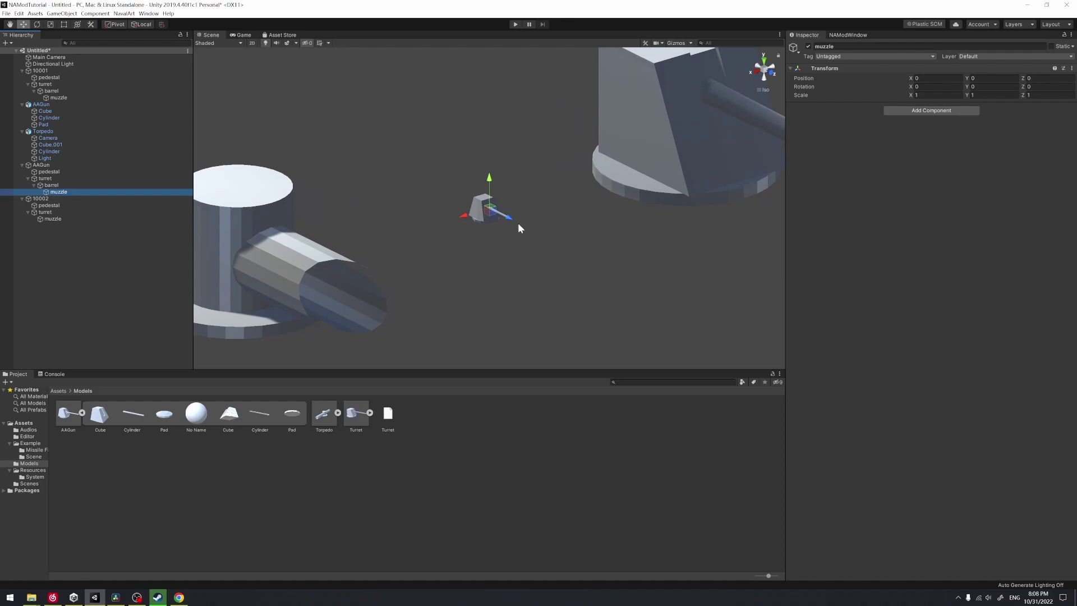
drag(513, 220, 534, 235)
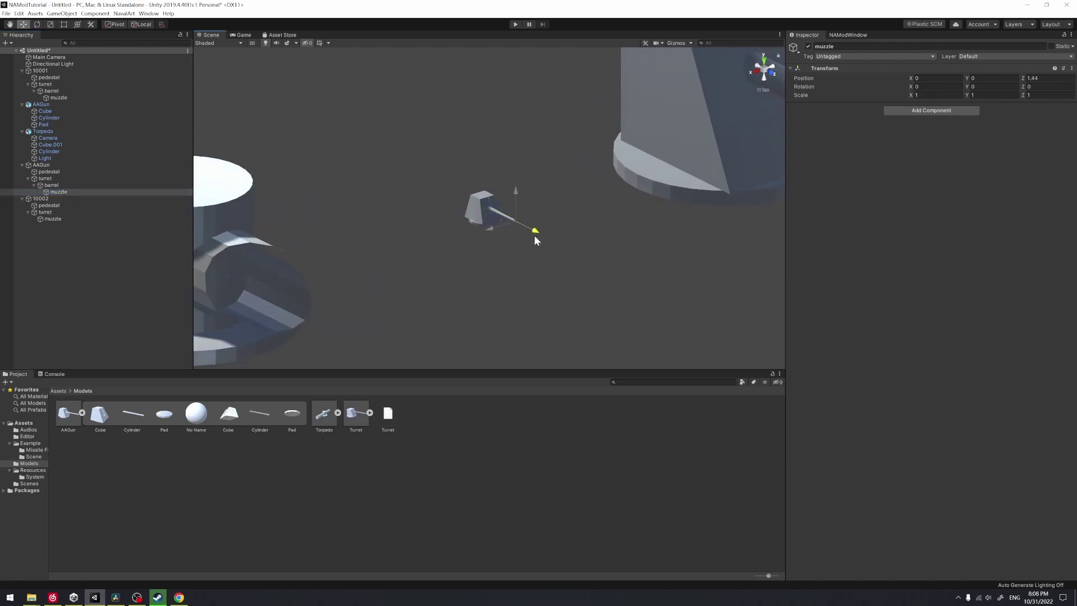
scroll(591, 240, down, 5)
middle_drag(591, 240, 536, 243)
scroll(485, 231, down, 4)
scroll(484, 230, down, 4)
click(559, 245)
right_drag(536, 243, 546, 241)
alt+drag(546, 245, 489, 237)
- Set the second AAGun's Id and name to 10003, Part Name 'Test AA Gun', weapon type CIWS
click(63, 166)
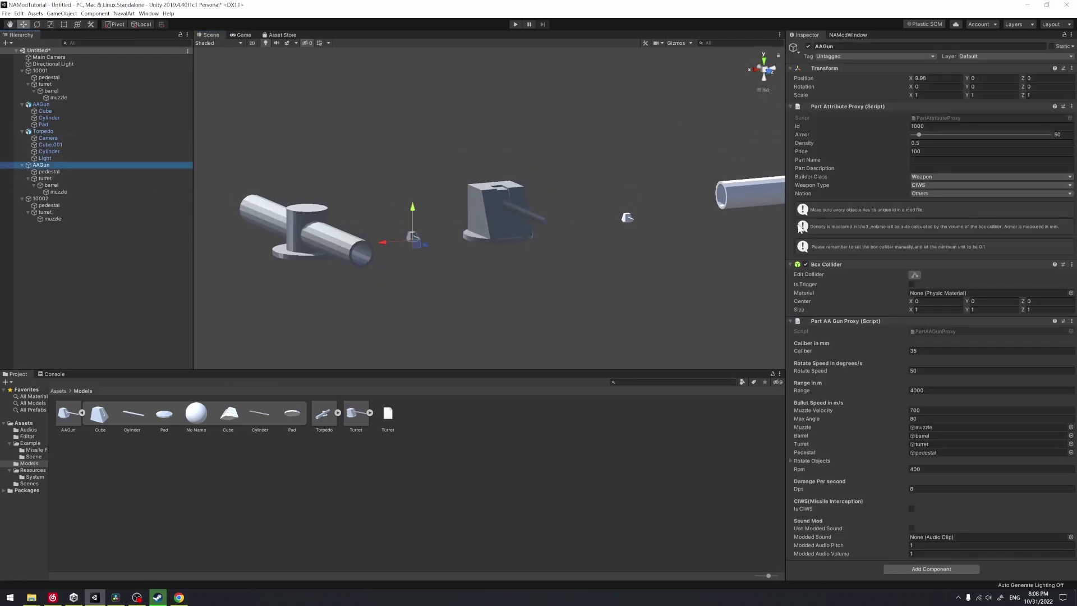
click(923, 127)
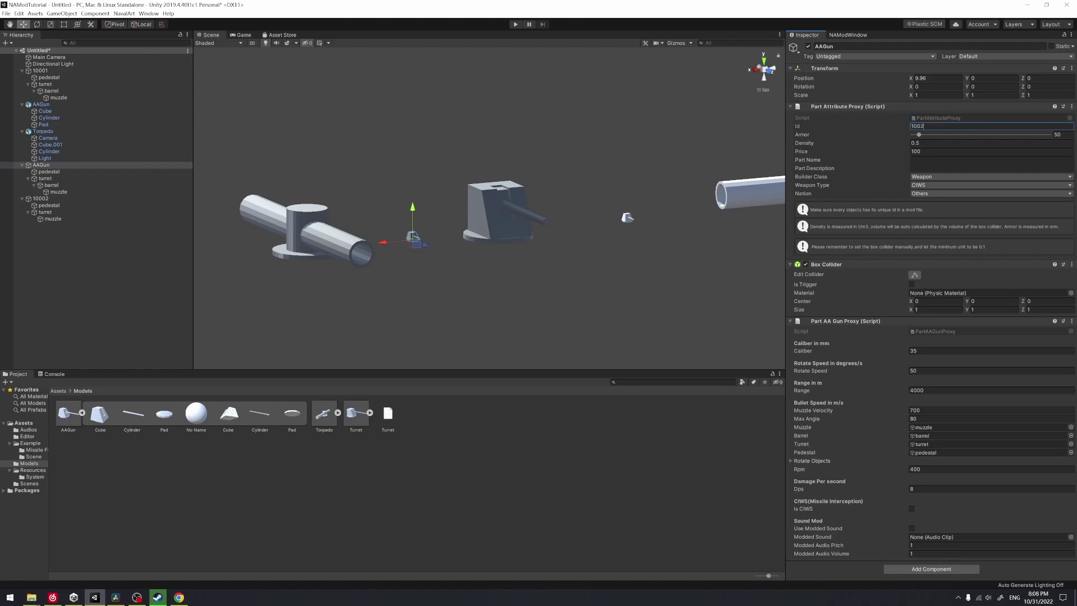
click(911, 46)
text(10003)
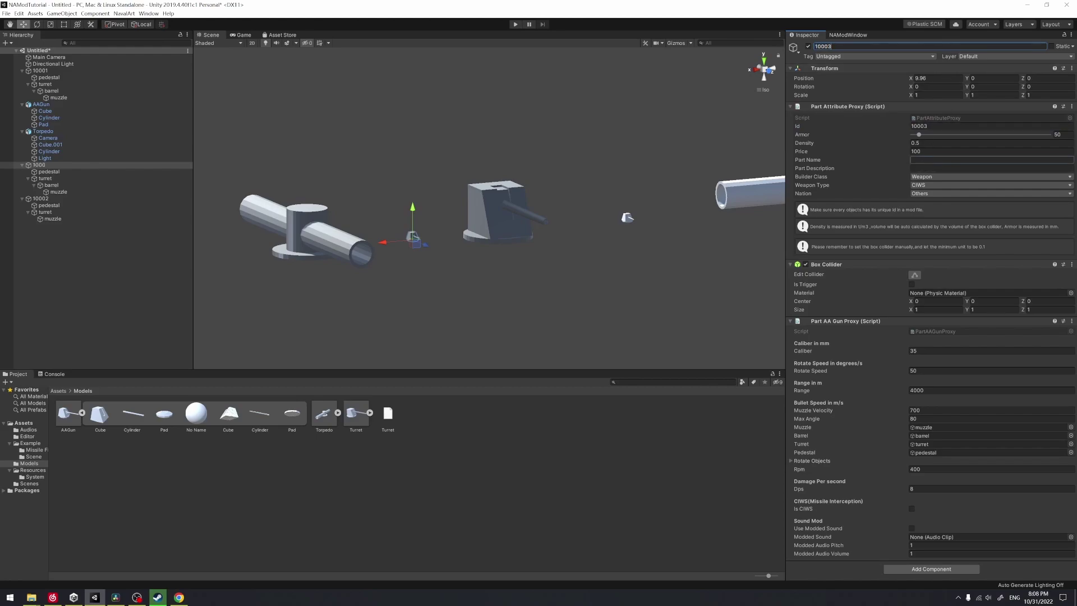
click(953, 159)
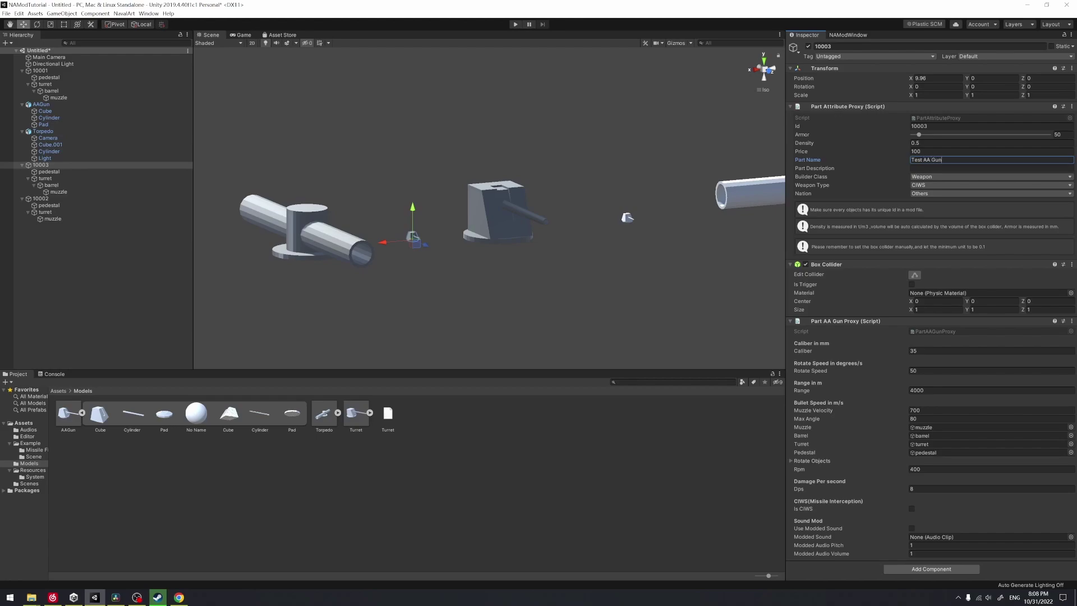
text(Test AA Gun)
click(934, 168)
click(932, 185)
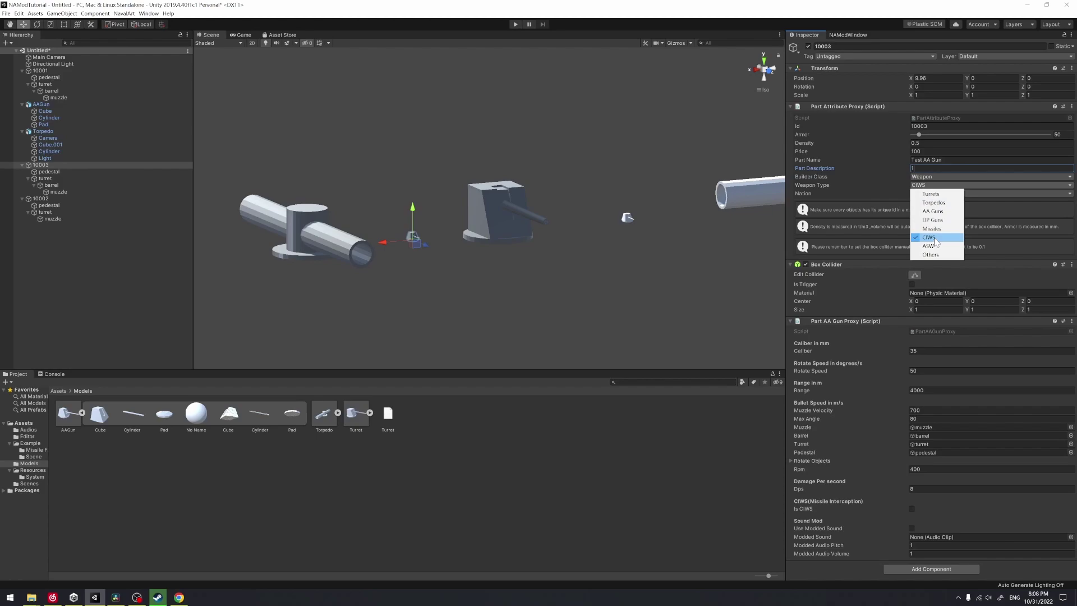
click(914, 186)
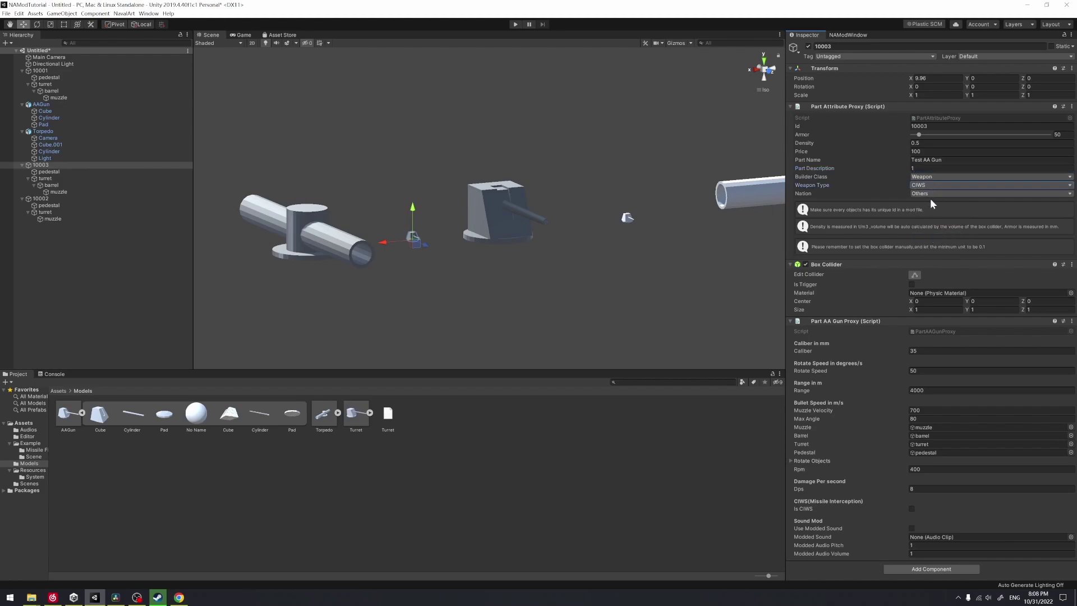
- Stretch the box collider up over the gun with center Y 0.4
click(914, 274)
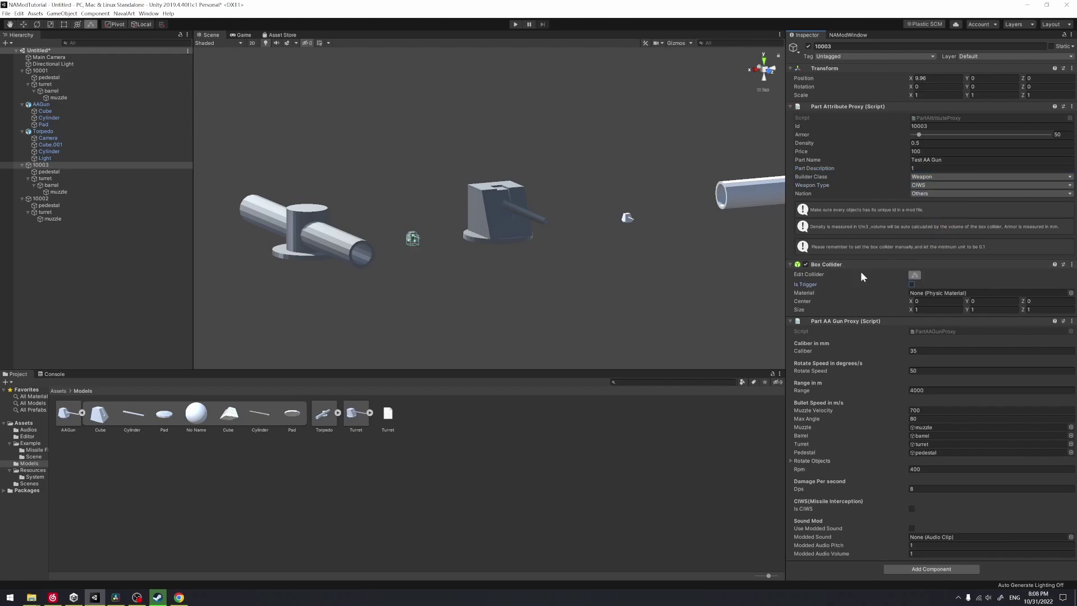
right_drag(357, 240, 358, 210)
middle_drag(428, 223, 455, 193)
scroll(441, 212, up, 10)
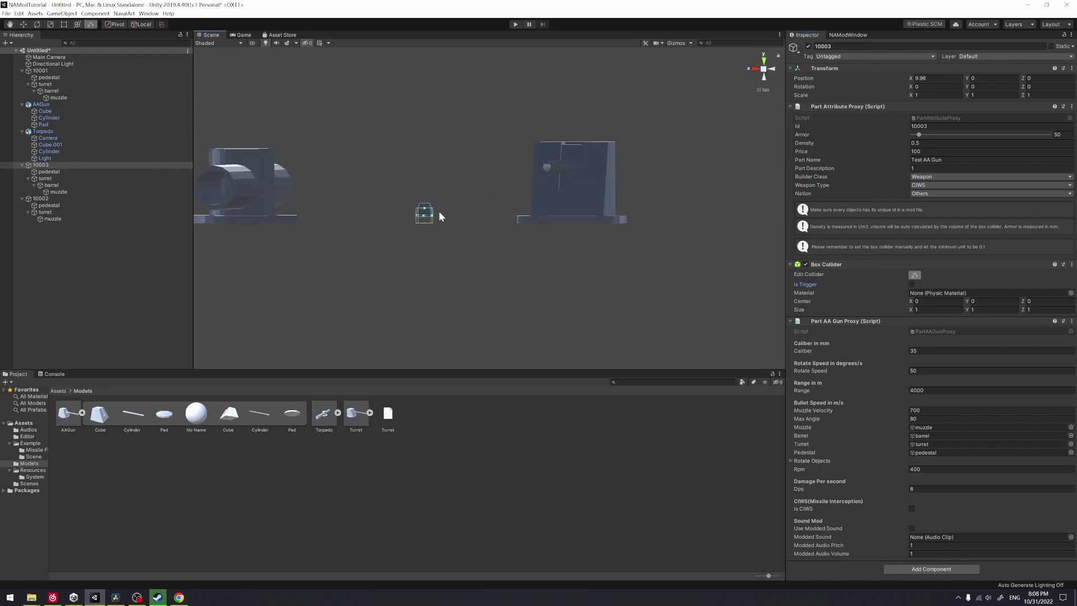
drag(452, 208, 453, 223)
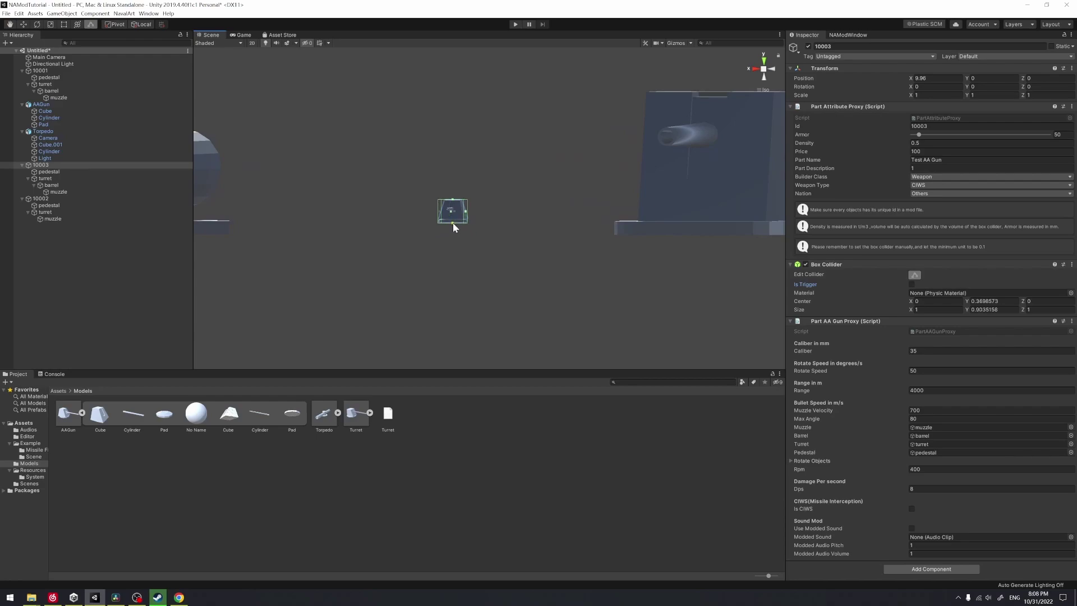
click(990, 301)
text(0.3)
click(993, 310)
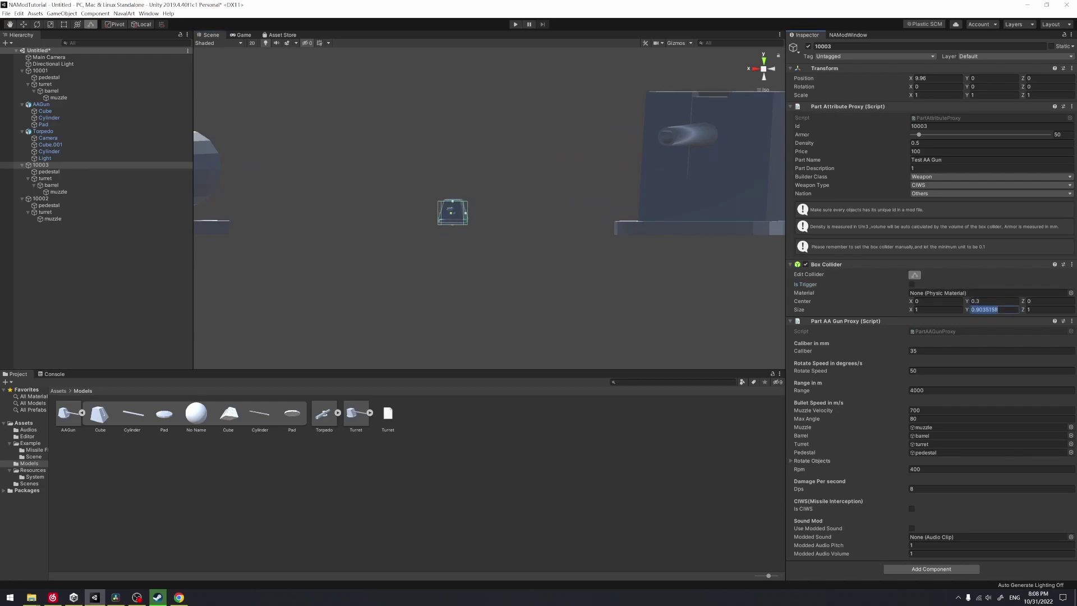
text(0.9)
click(981, 301)
text(0.4)
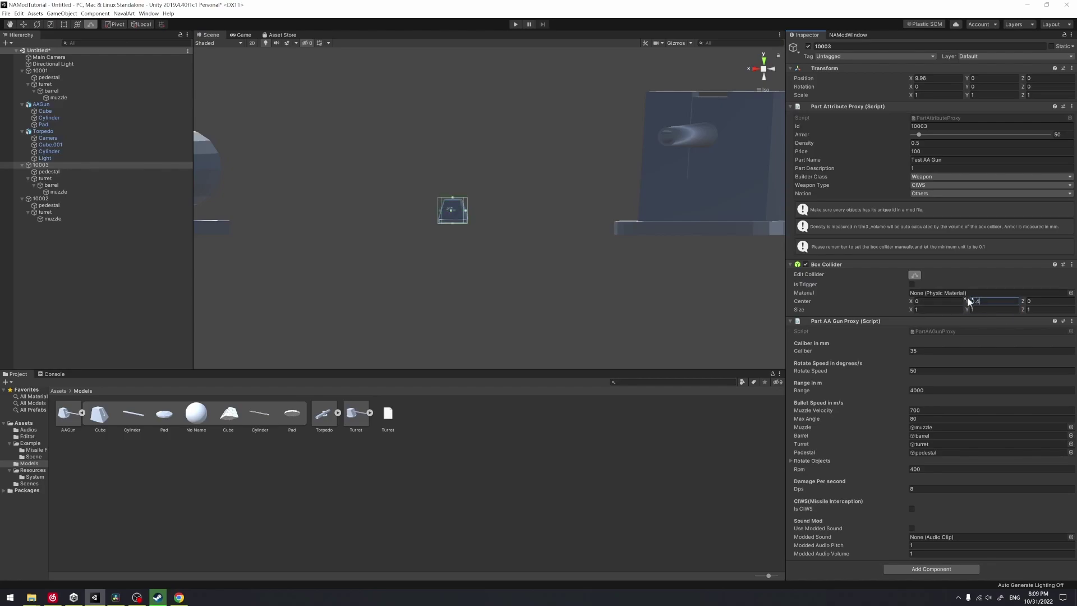
- Lengthen the collider along the barrel to center Z 0.5 and size Z 2
right_drag(497, 261, 662, 277)
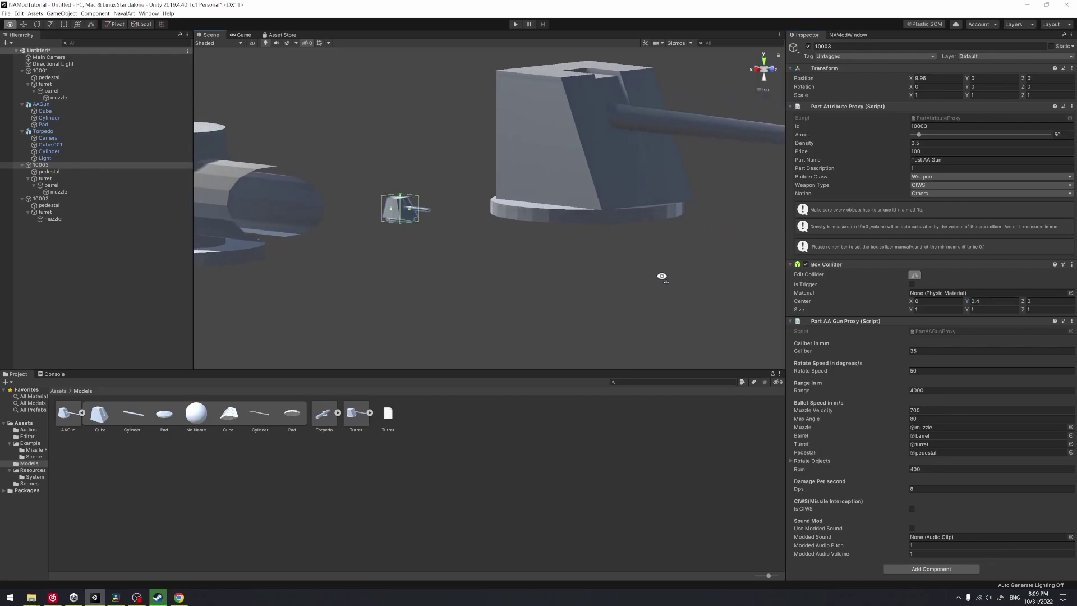
alt+drag(661, 277, 521, 252)
drag(416, 228, 440, 224)
text(0.5)
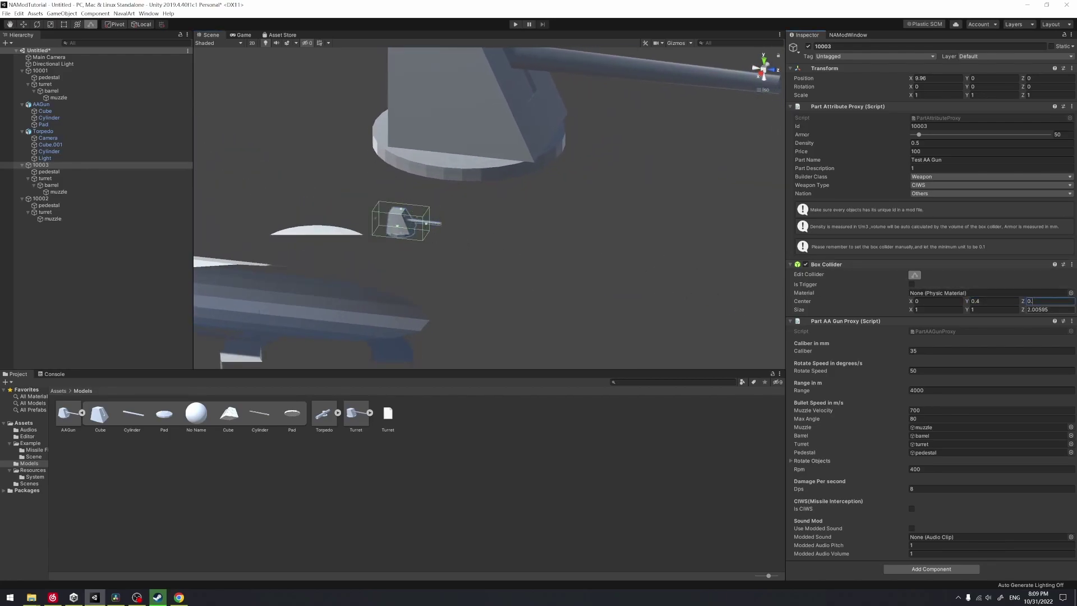
click(1048, 309)
text(2)
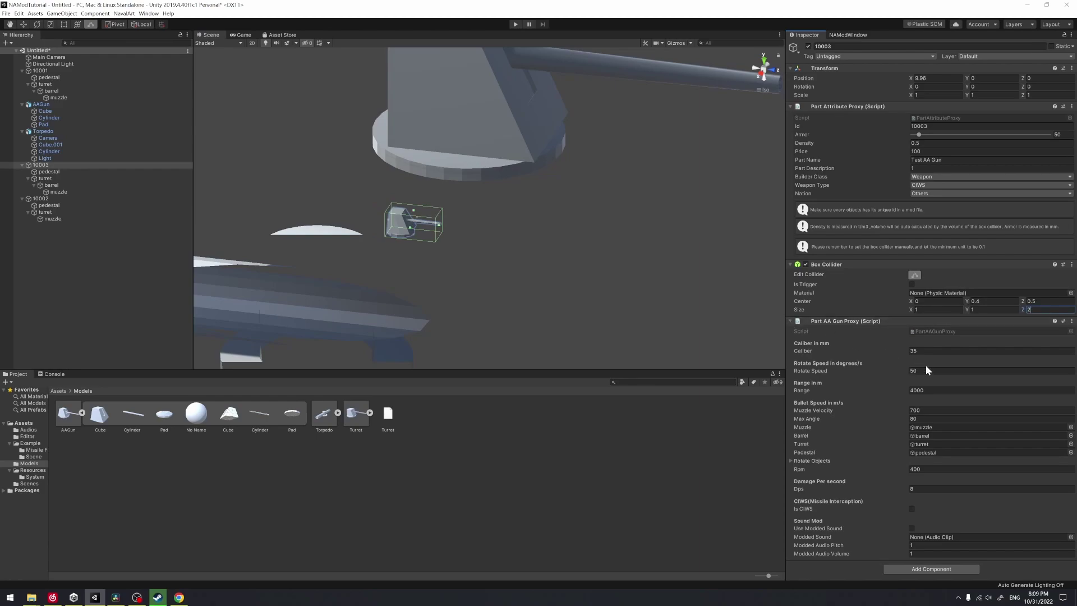
- Set Rotate Objects to one entry holding the 10003 gun's barrel
click(791, 461)
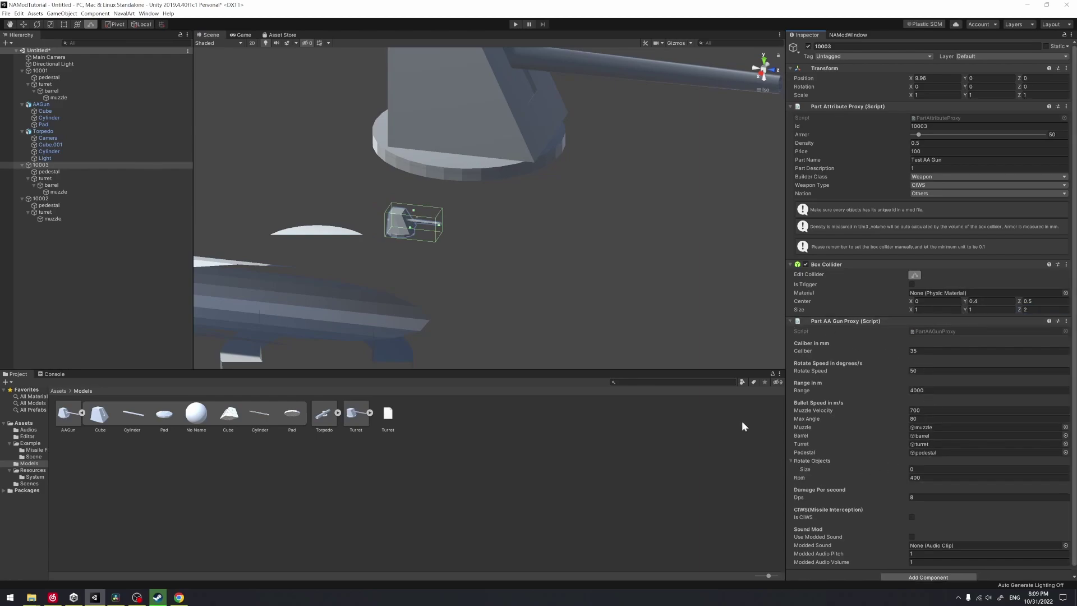
right_drag(720, 349, 638, 309)
scroll(614, 287, up, 3)
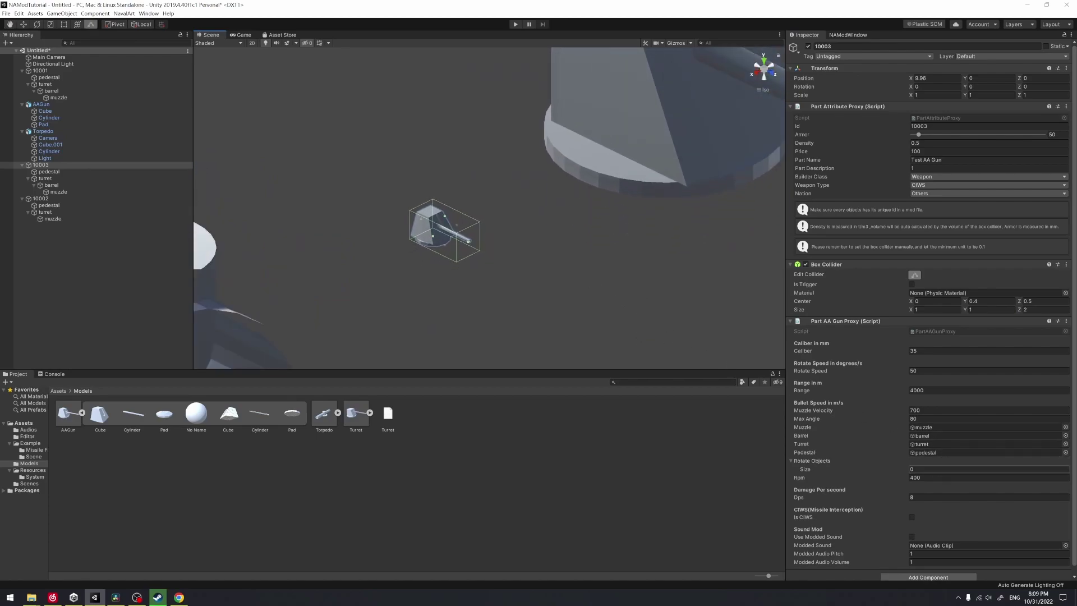
click(923, 469)
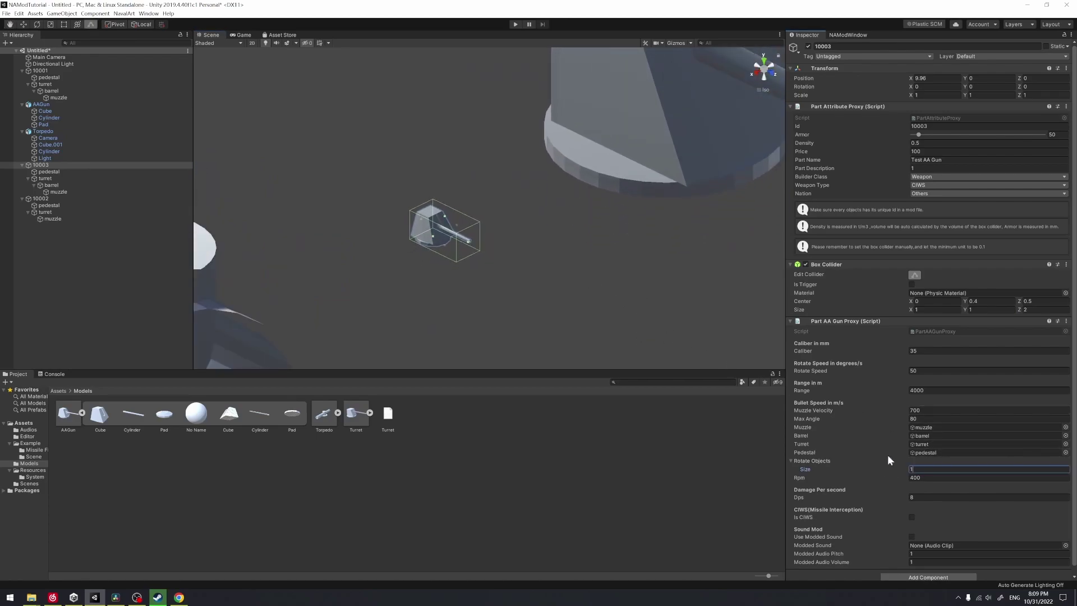
text(1)
key(Return)
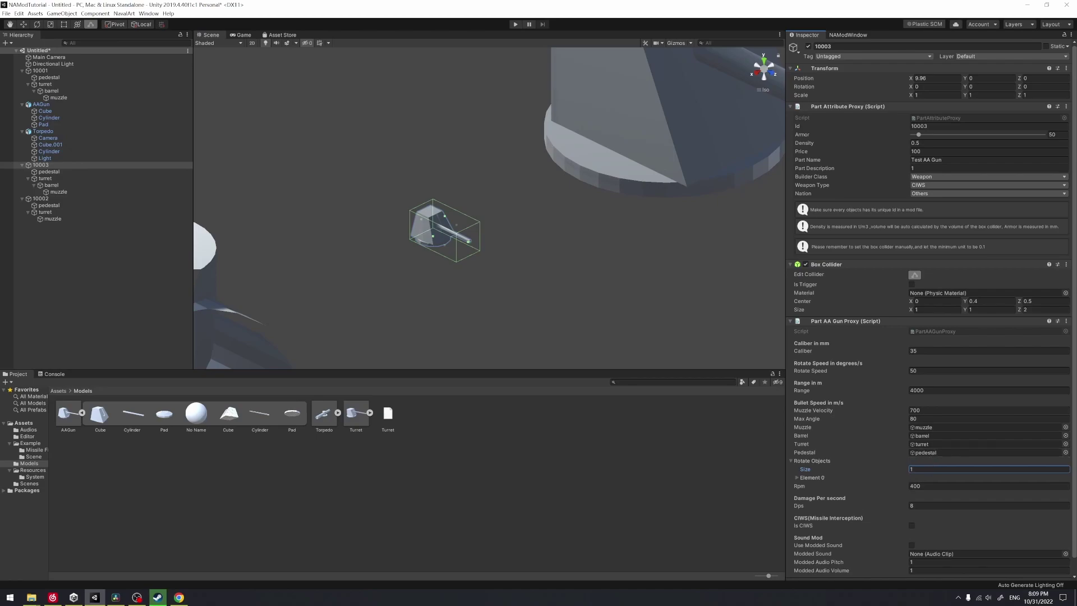
click(796, 478)
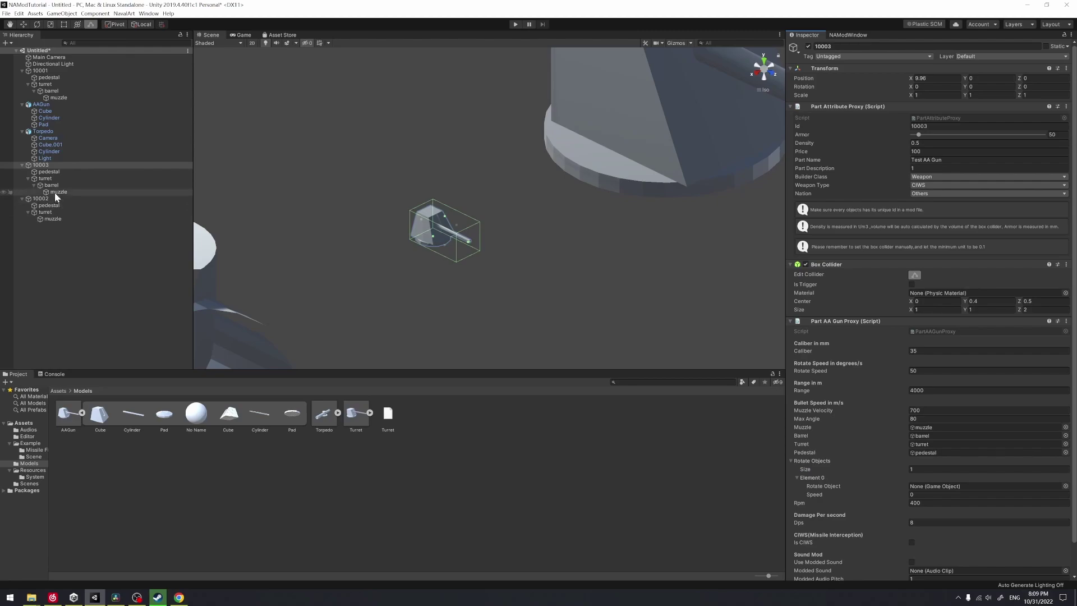
drag(59, 186, 937, 489)
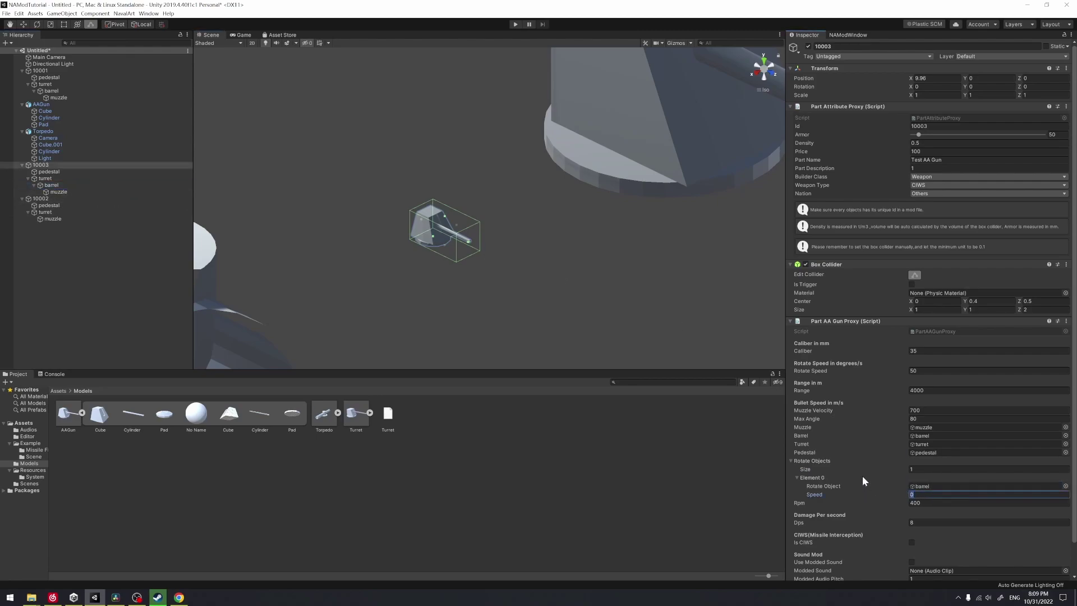
- Experiment with the barrel's rotation, reverting its Z rotation to 0
click(79, 185)
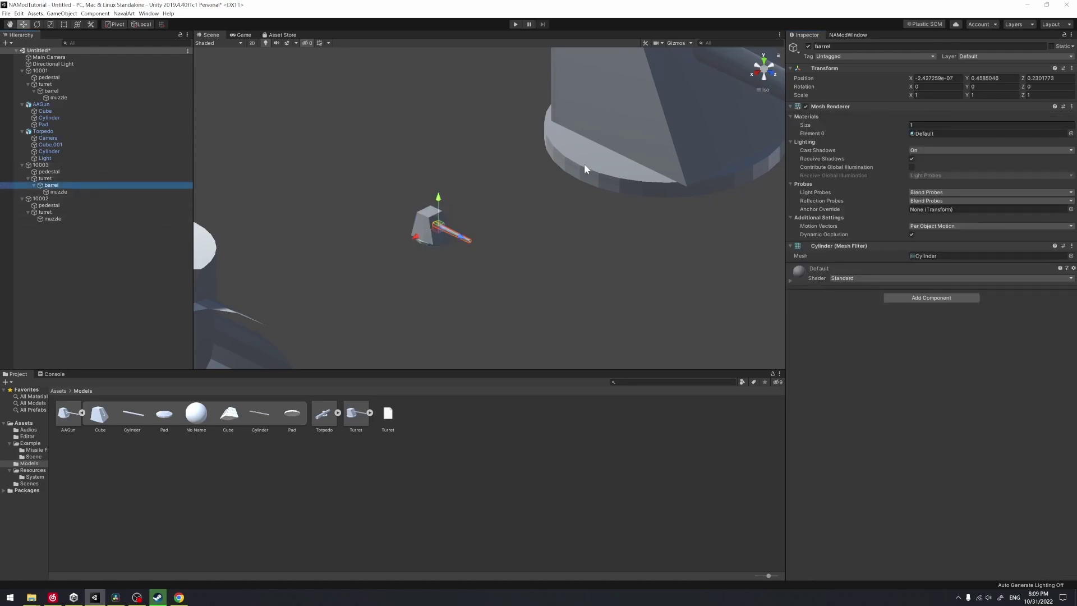
right_drag(505, 225, 594, 224)
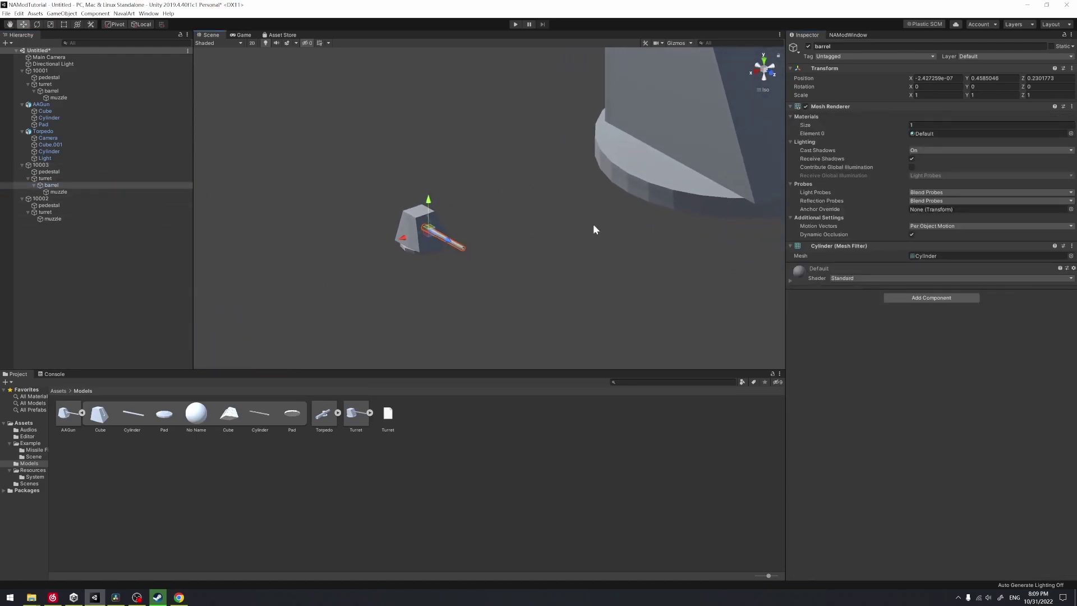
click(911, 88)
drag(1028, 91, 690, 134)
key(ctrl+z)
- Tick Is CIWS on the 10003 gun's Part AA Gun Proxy for missile interception
click(69, 167)
scroll(870, 382, down, 2)
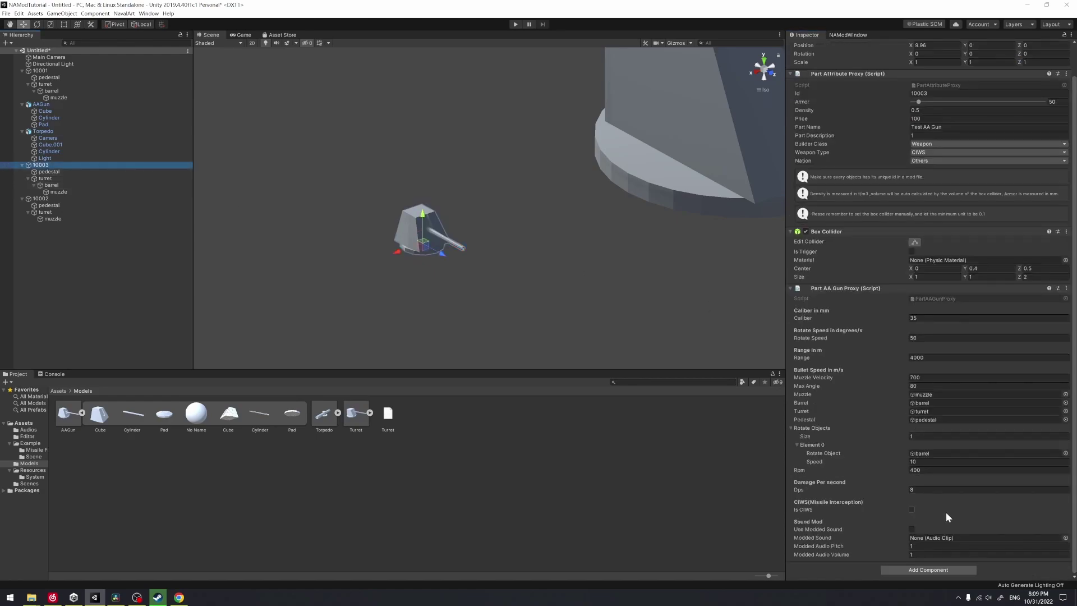
click(913, 509)
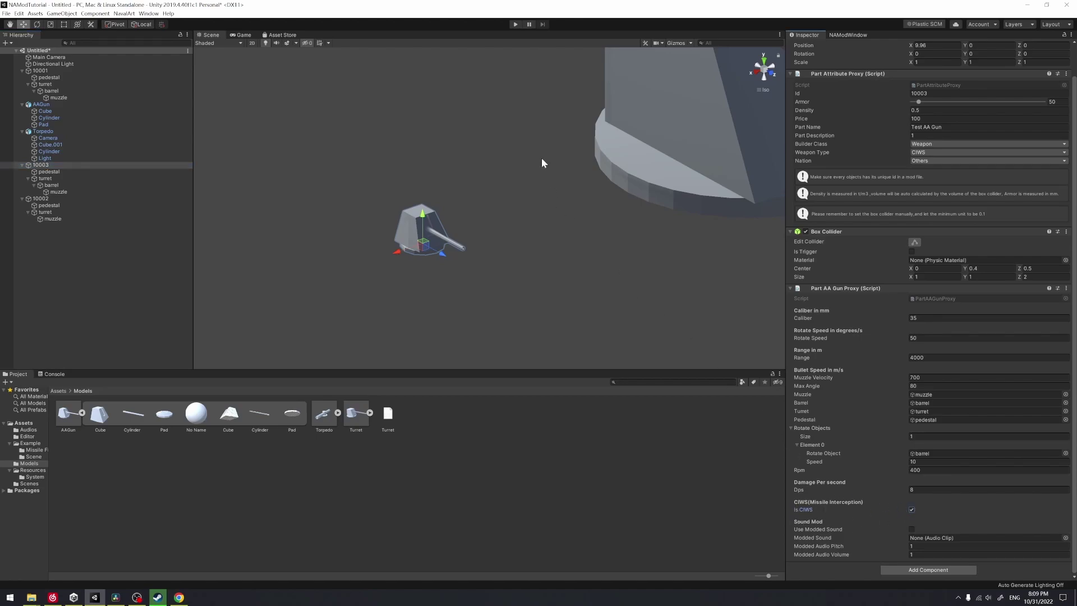
scroll(541, 163, down, 5)
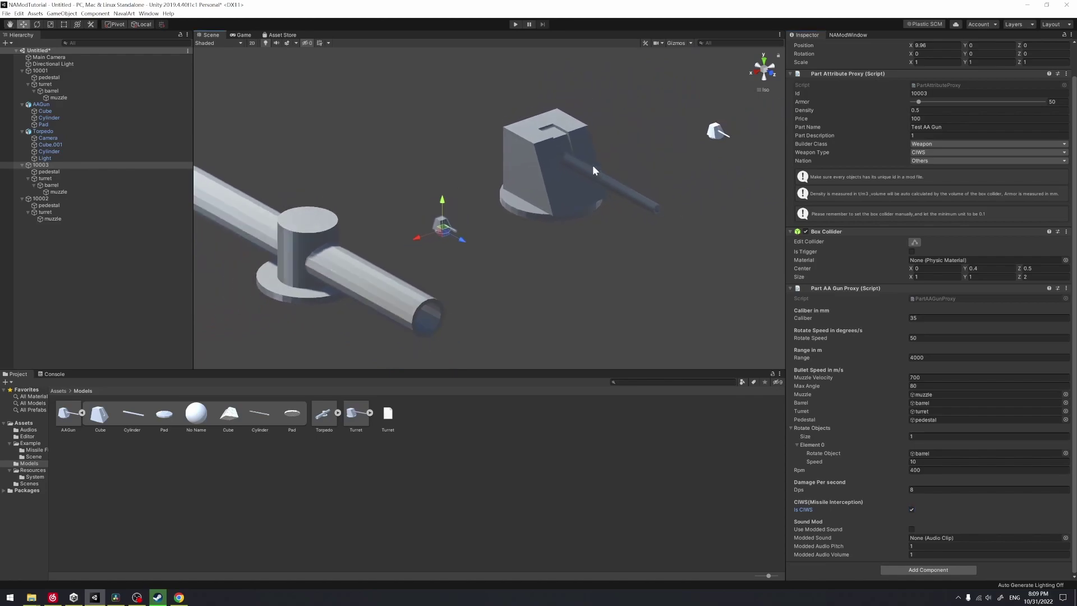
click(82, 413)
scroll(540, 151, down, 2)
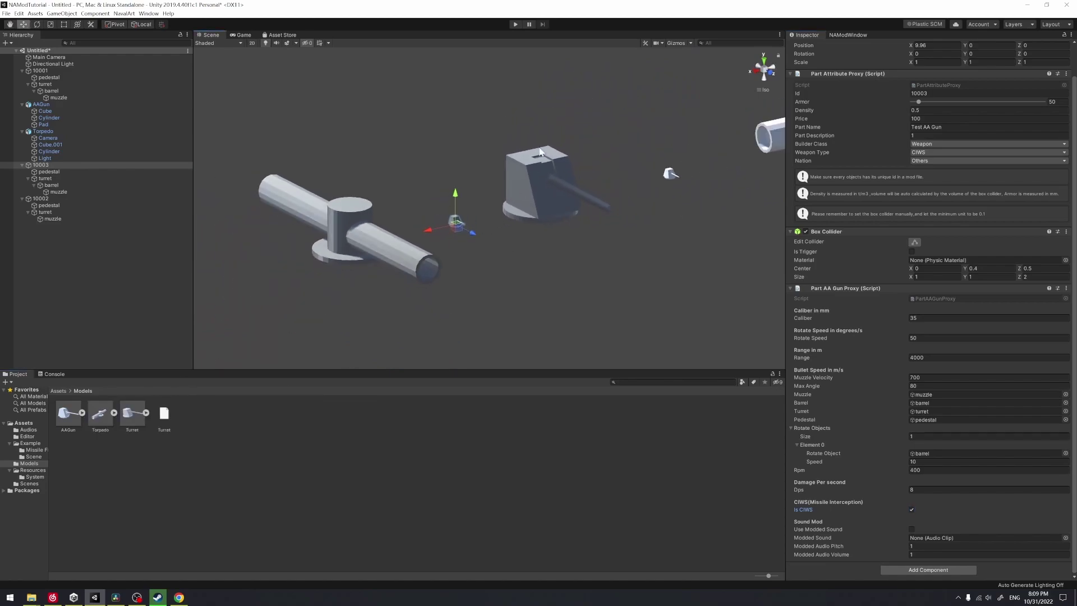
scroll(540, 152, down, 3)
- Delete the AAGun and Torpedo source models, leaving parts 10001, 10002 and 10003
click(79, 131)
ctrl+click(81, 104)
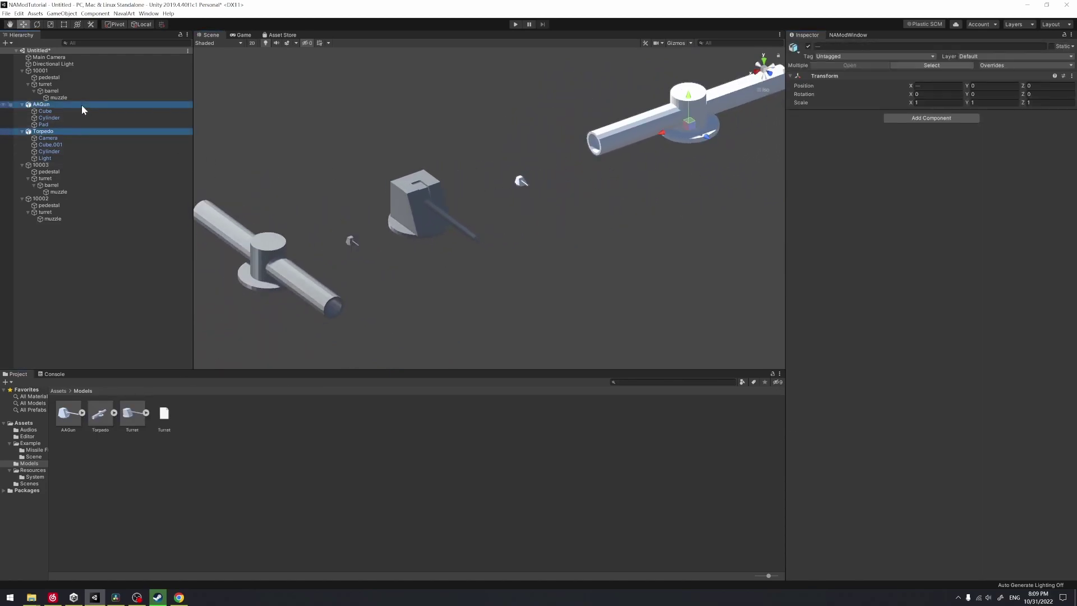
key(Delete)
click(22, 104)
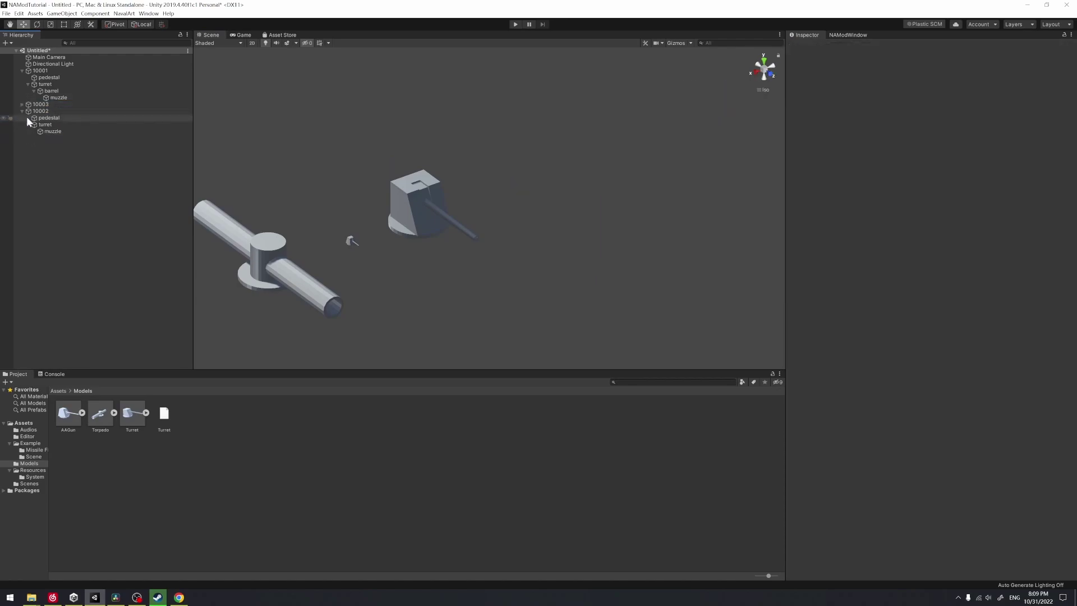
click(21, 110)
click(20, 70)
- Save the scene as WeaponModExample in Assets/Scenes
click(6, 13)
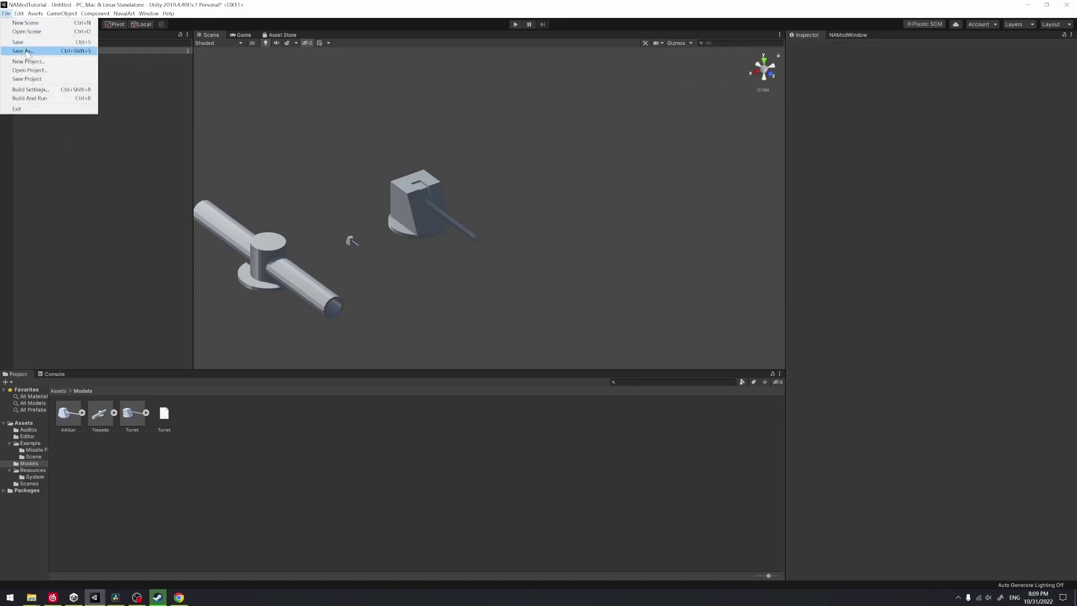
click(25, 51)
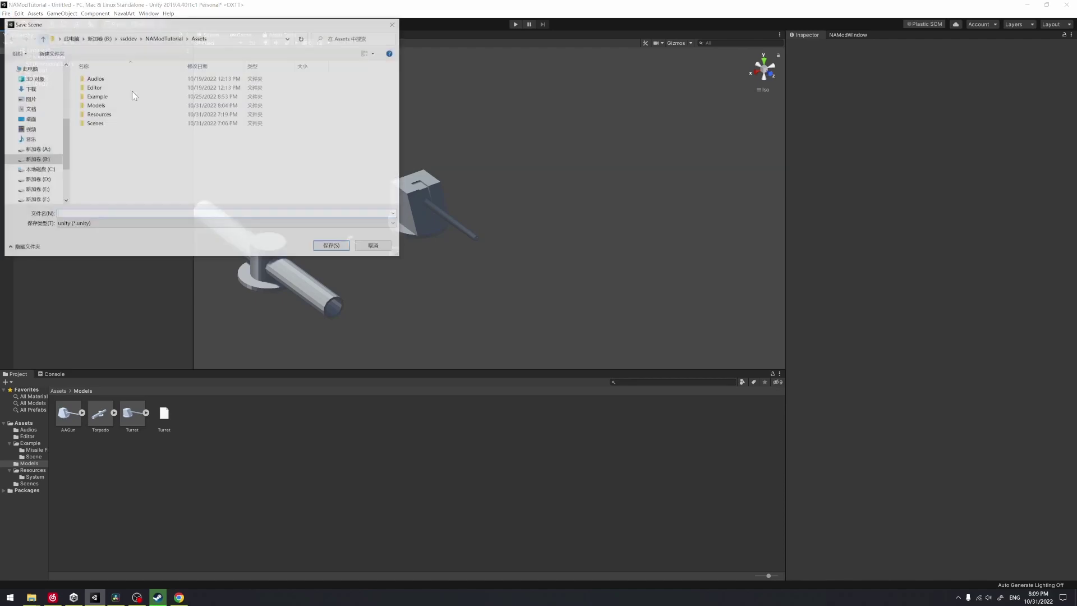
double_click(138, 124)
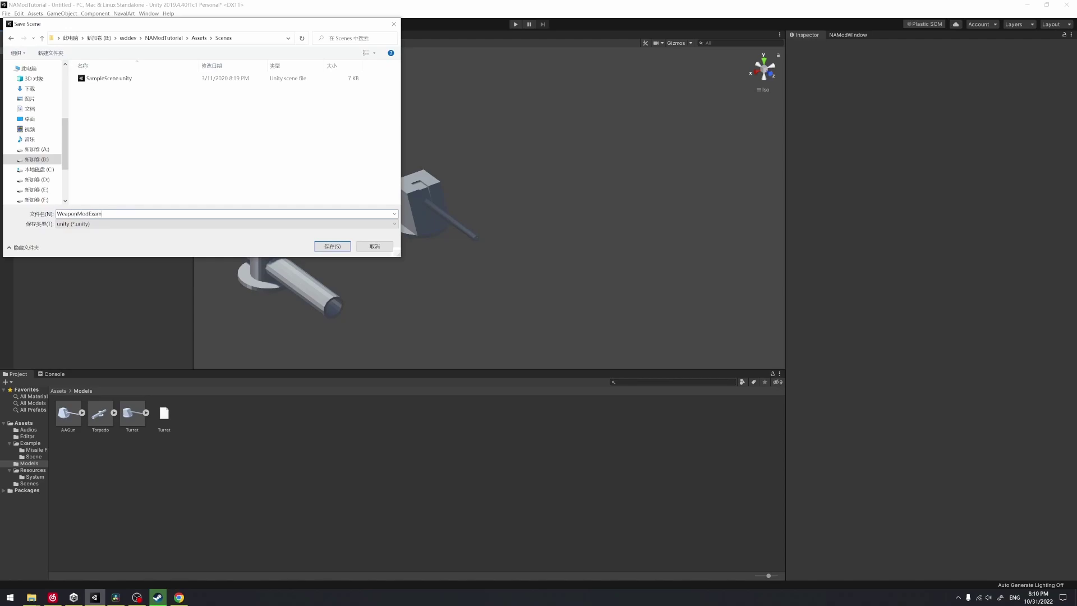
text(ple)
key(Return)
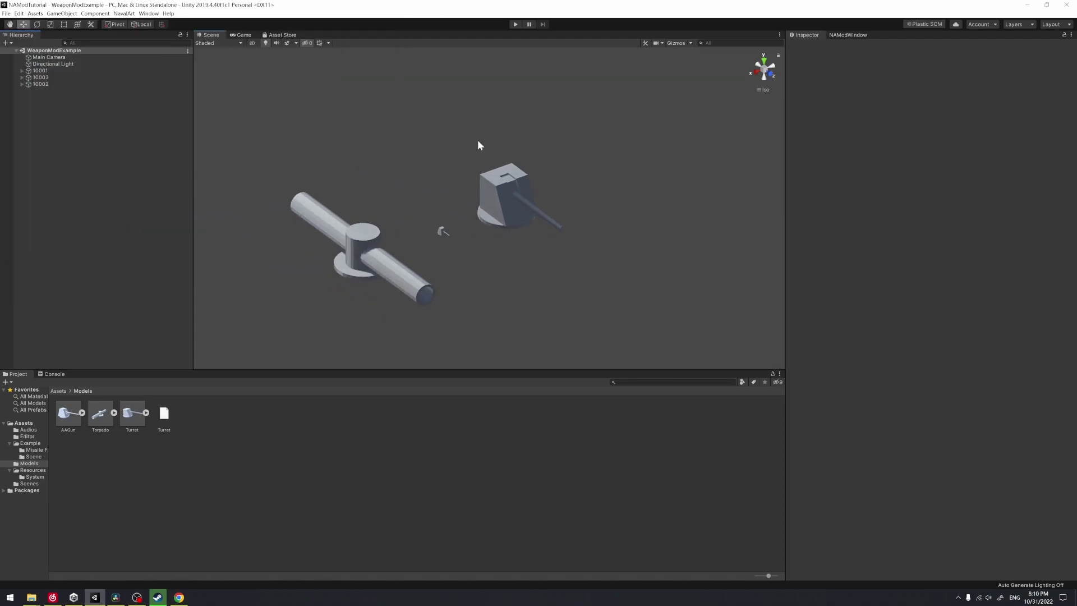
- Load parts 10001–10003 into the NavalArt ModTools window with Load All Objects
click(69, 71)
shift+click(60, 84)
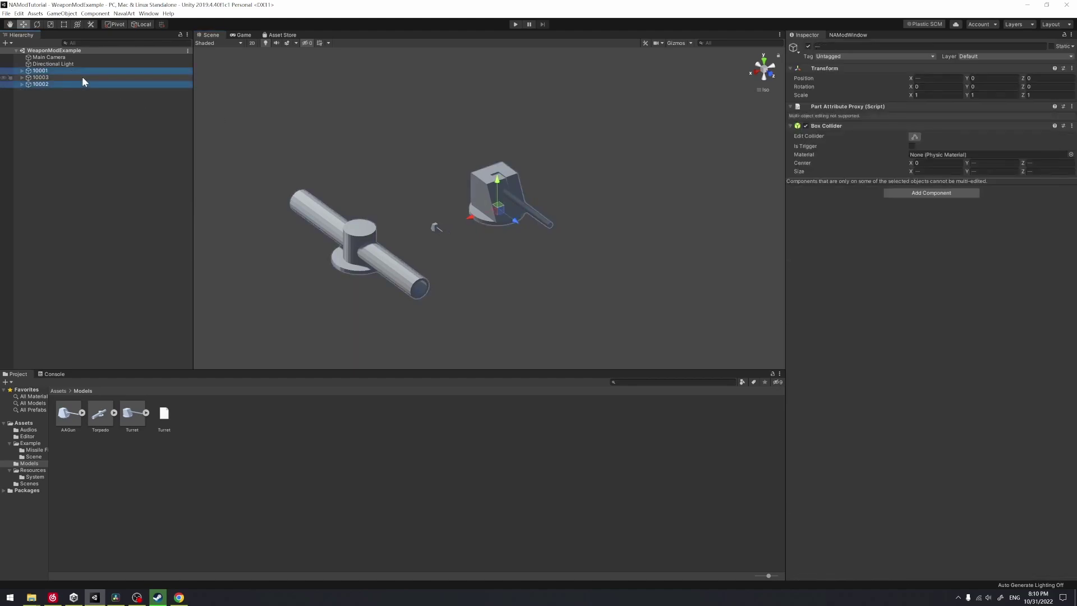
click(97, 70)
shift+click(66, 83)
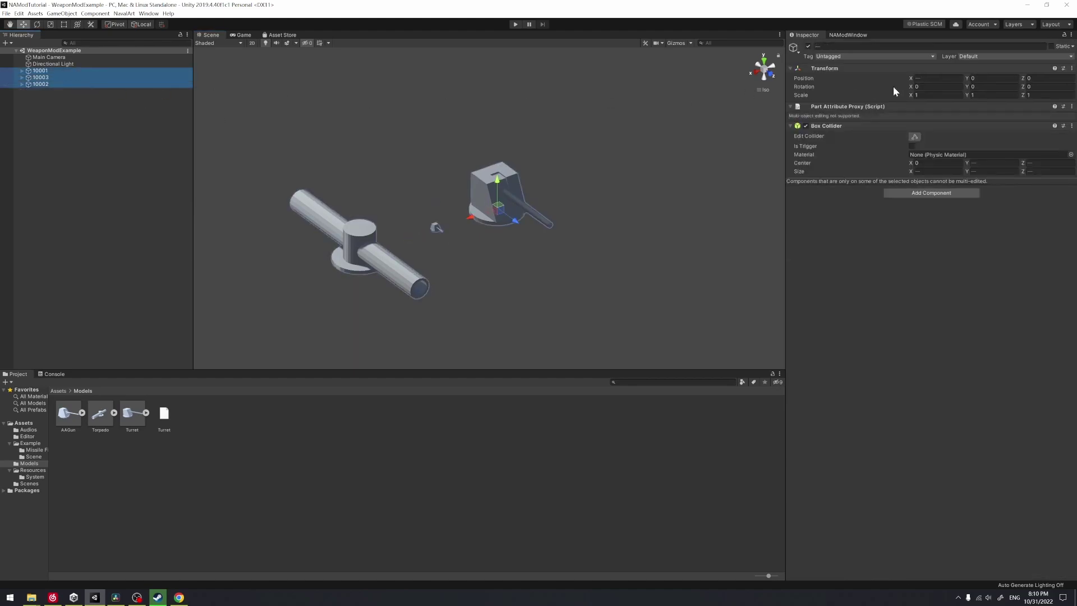
click(846, 35)
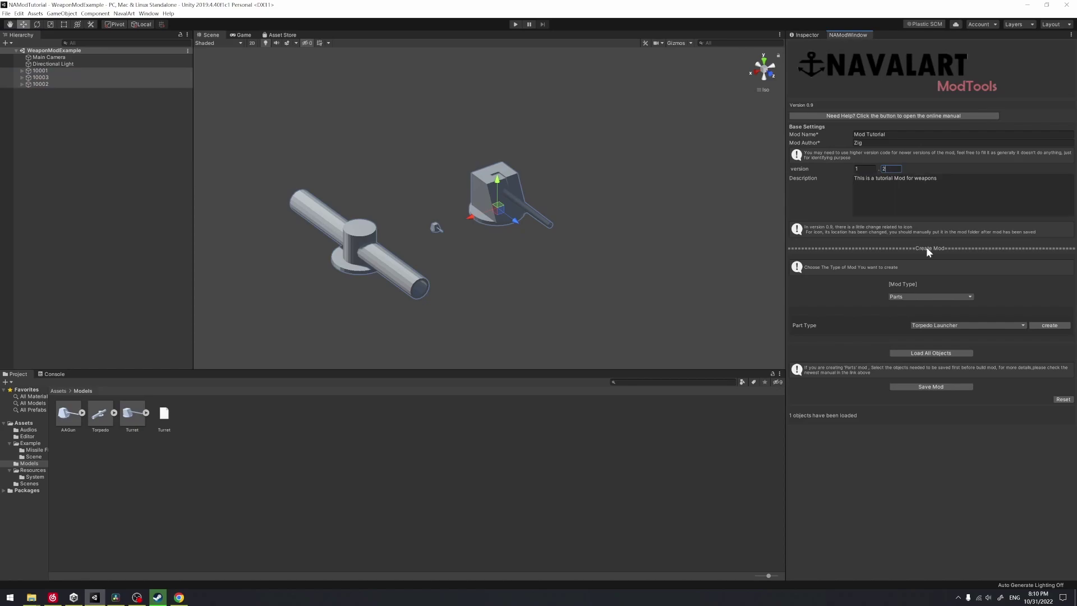
click(931, 352)
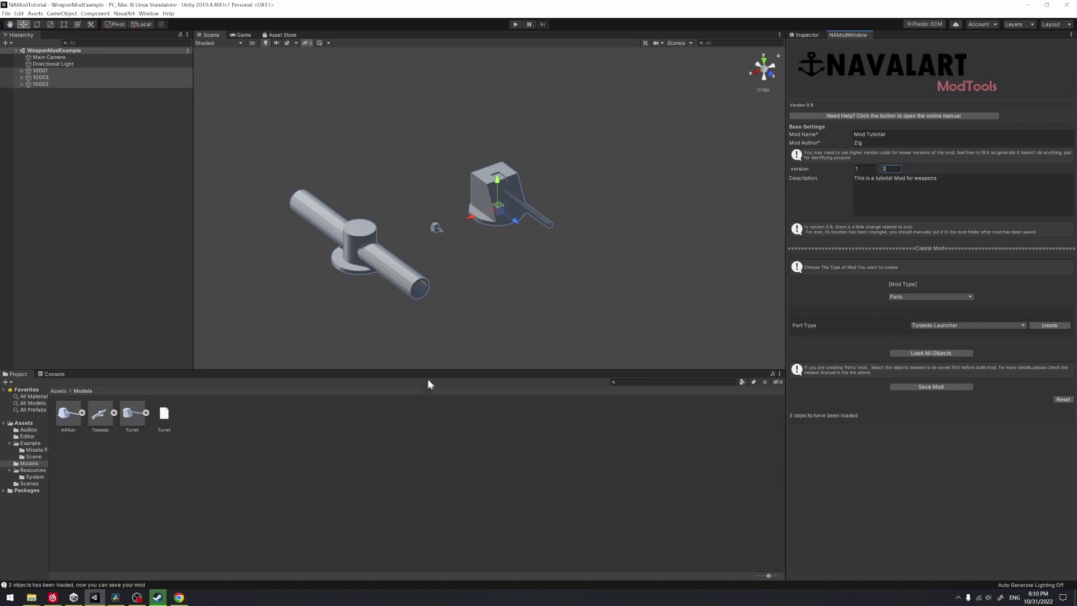
click(54, 373)
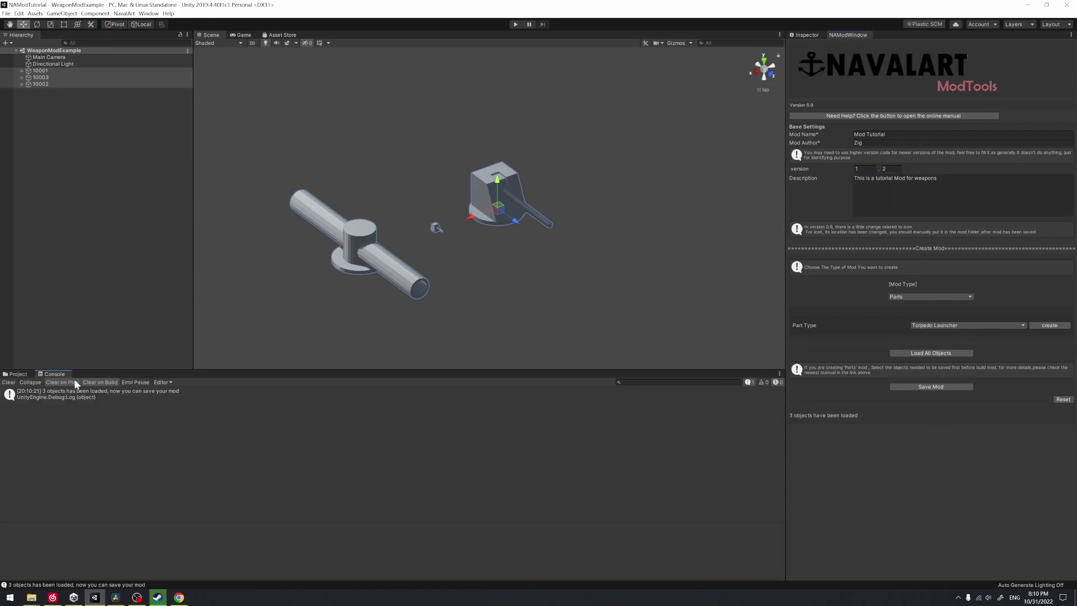
- Save the mod to the Desktop and return to the Assets folder
click(914, 386)
click(29, 172)
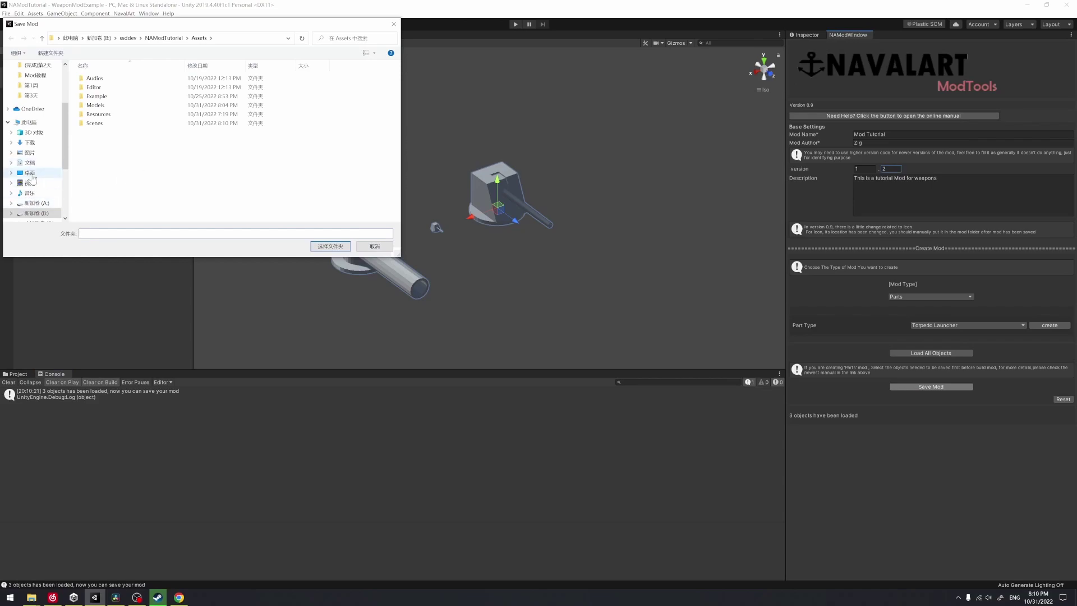
click(329, 247)
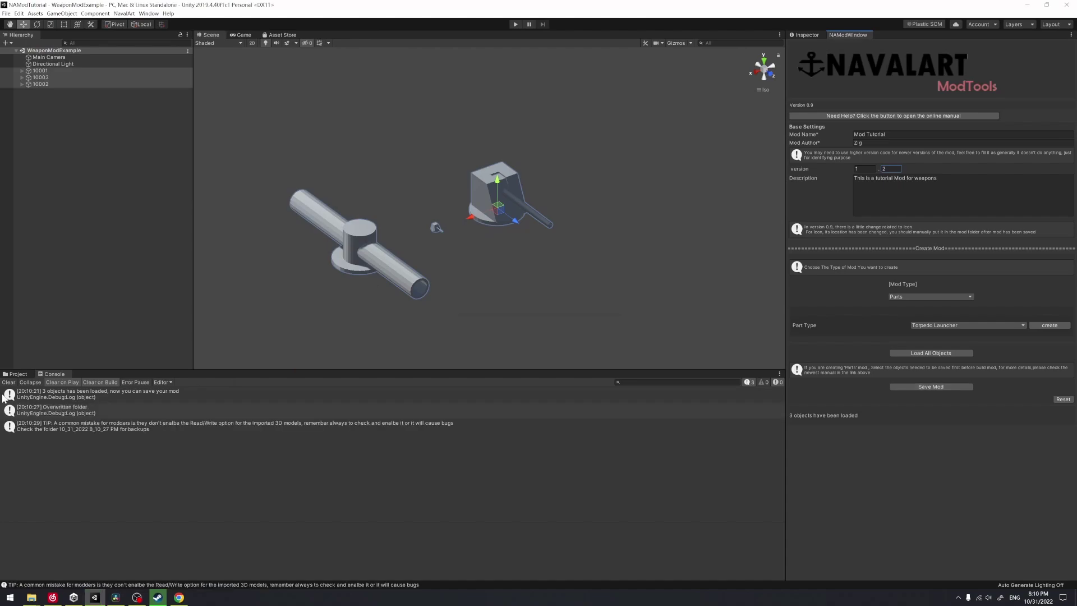
click(128, 426)
click(59, 391)
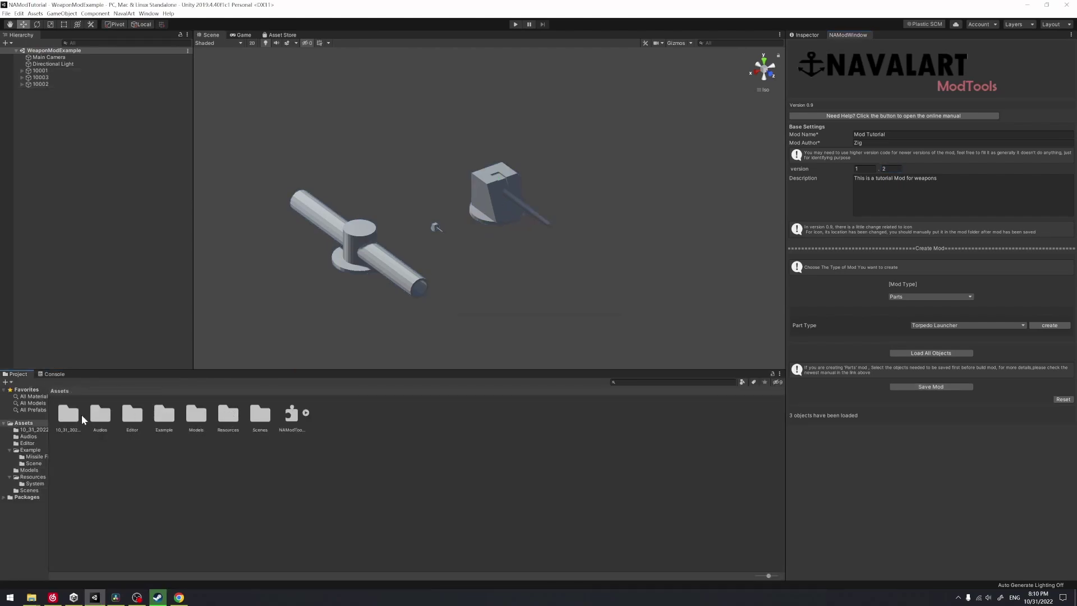
- Duplicate the p10001 image in Explorer and rename the copy p10002
double_click(227, 415)
click(97, 416)
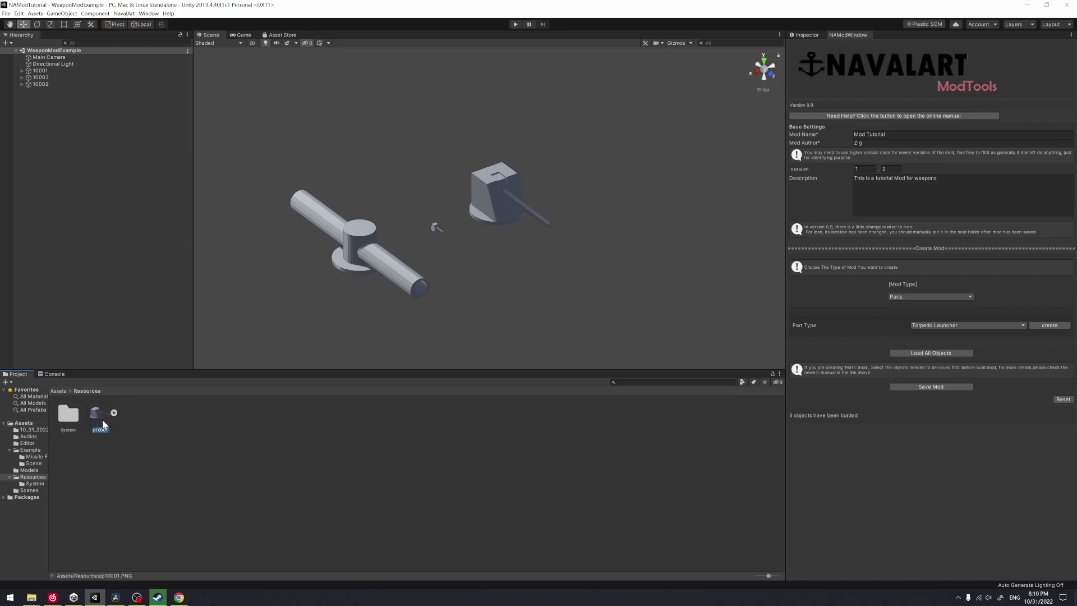
right_click(97, 418)
click(134, 240)
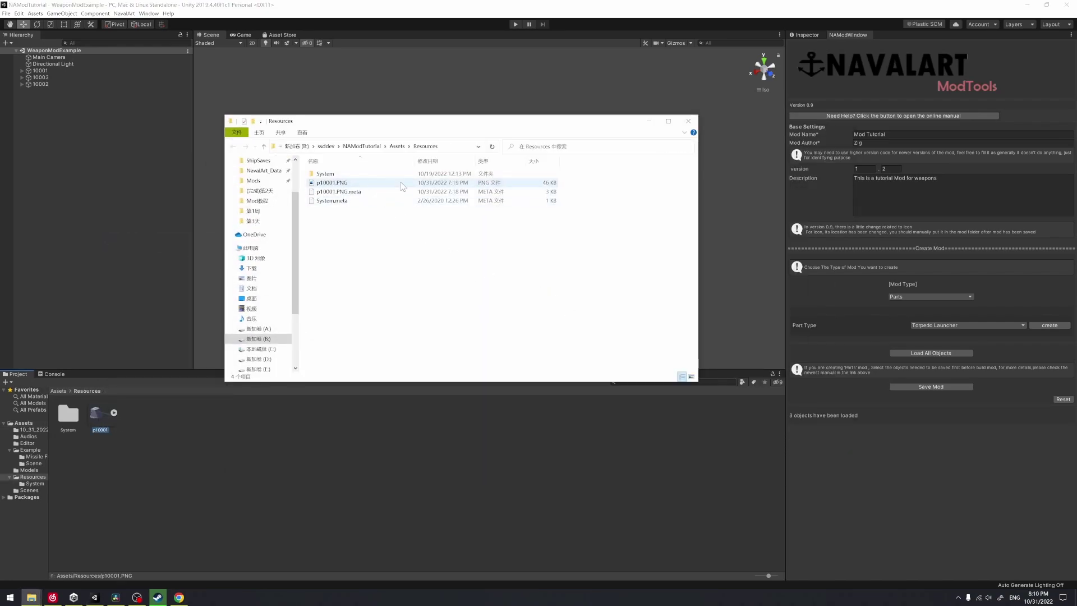
key(ctrl+c)
key(ctrl+v)
key(F2)
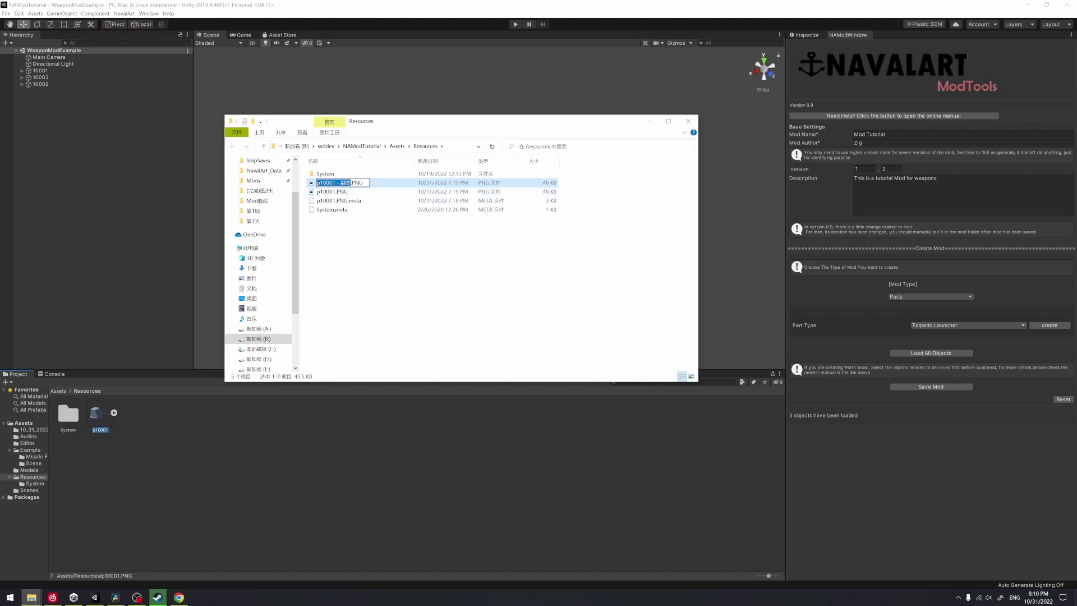
click(333, 183)
text(p10002)
click(387, 256)
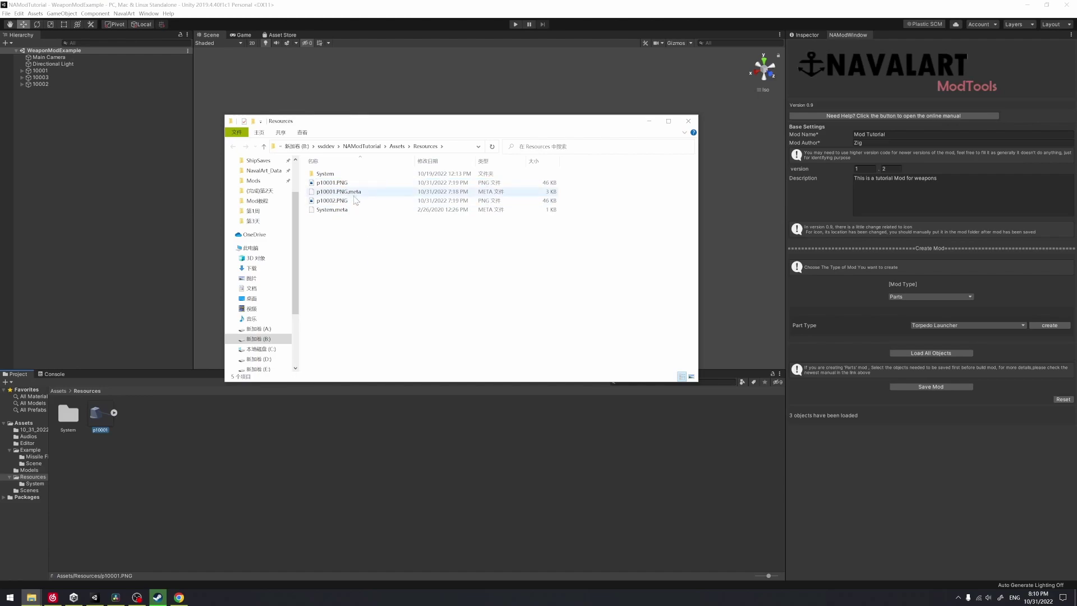
- Duplicate the image again, naming it p10003
key(ctrl+c)
key(ctrl+v)
key(F2)
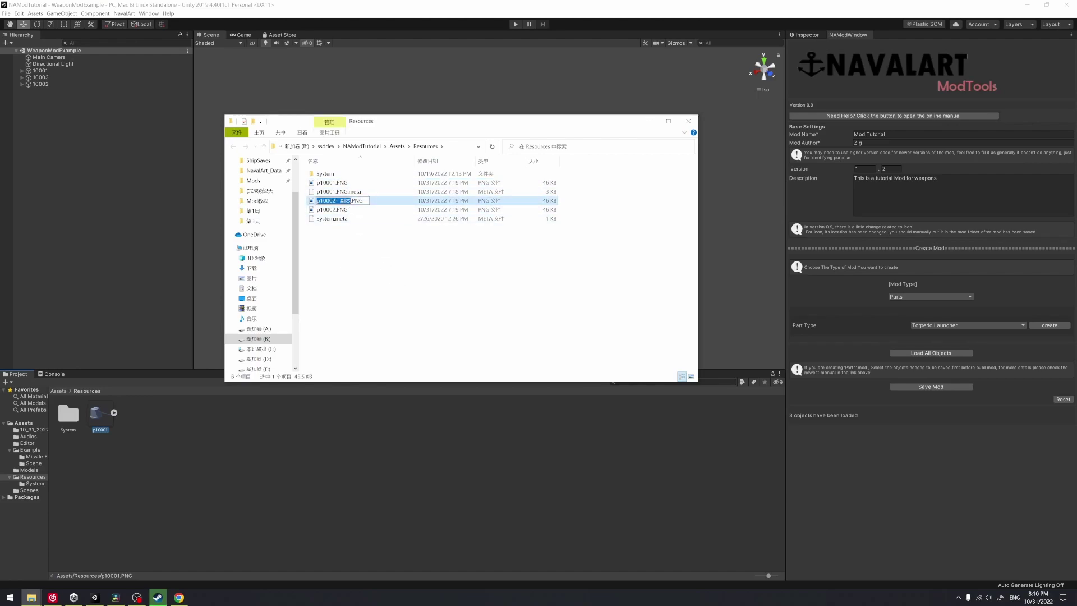
text(p10003)
click(414, 264)
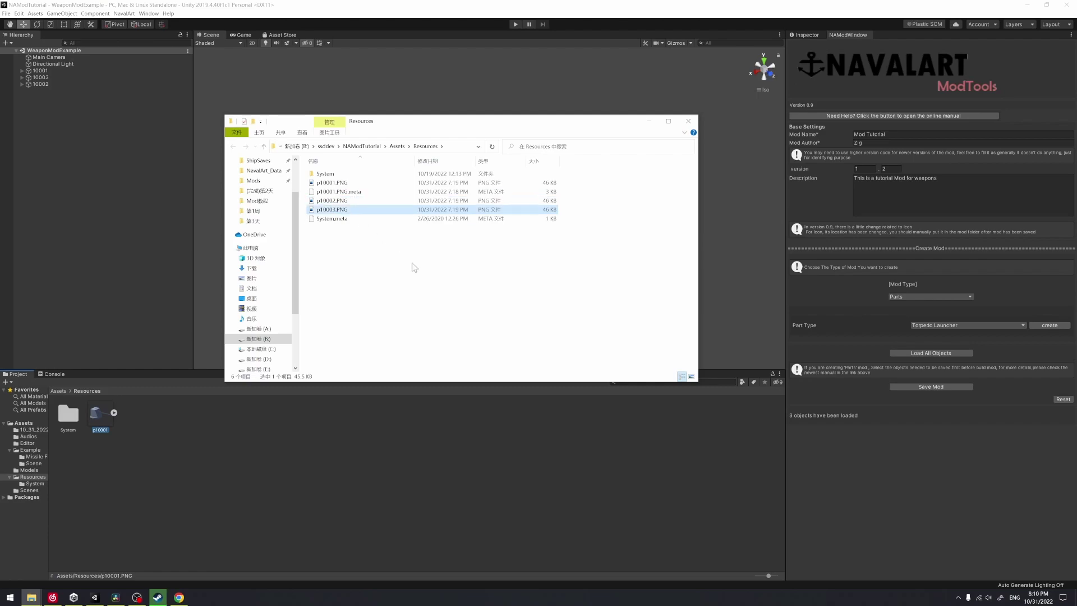
click(688, 122)
- Set p10002 and p10003 Texture Type to Sprite (2D and UI) and apply
click(133, 414)
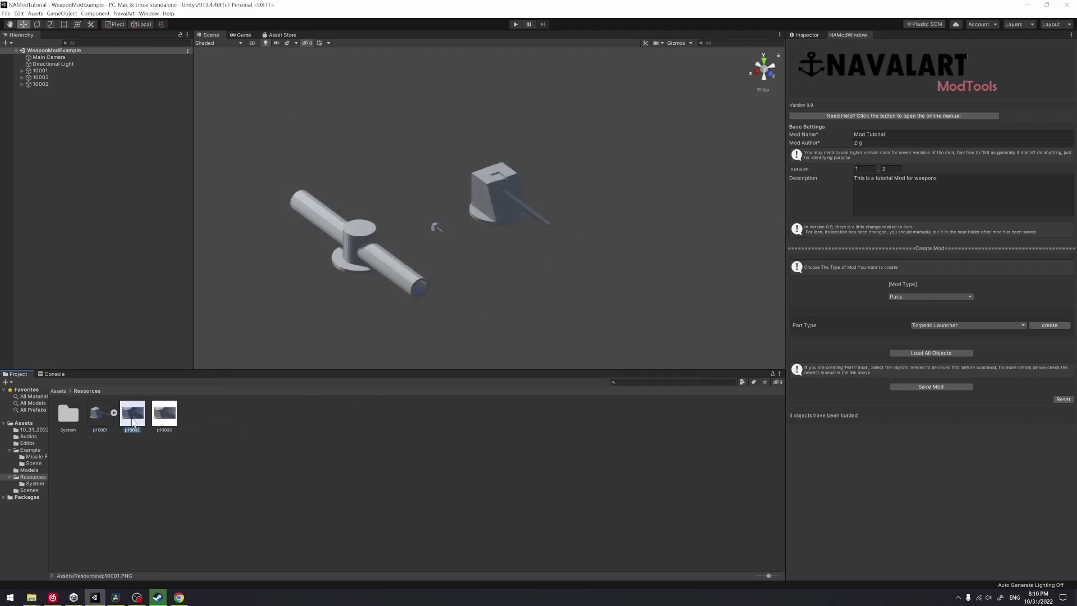
ctrl+click(167, 418)
click(805, 35)
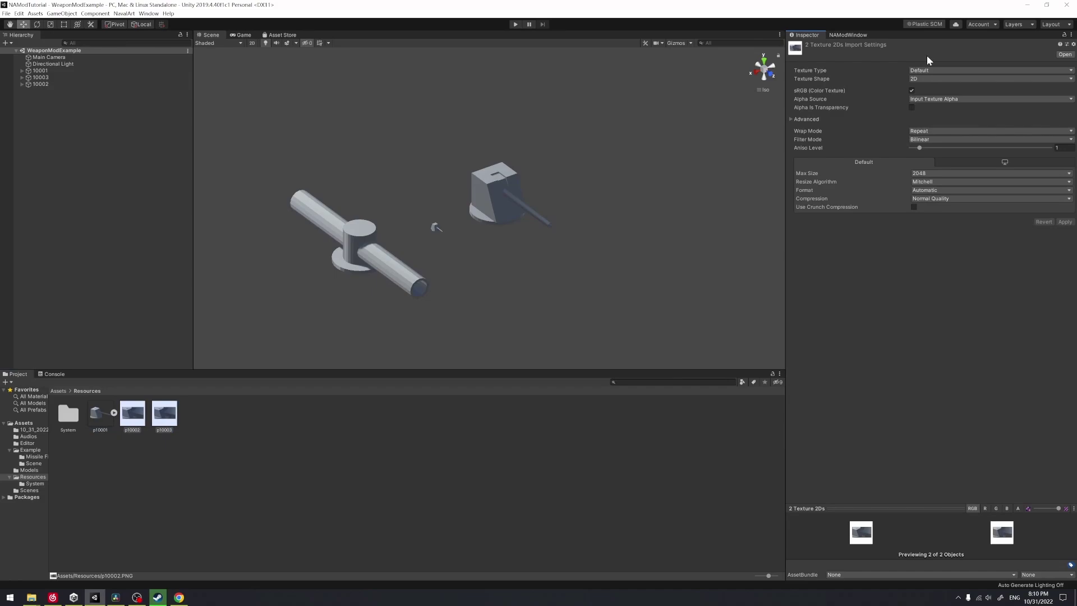
click(942, 70)
click(948, 108)
click(1063, 256)
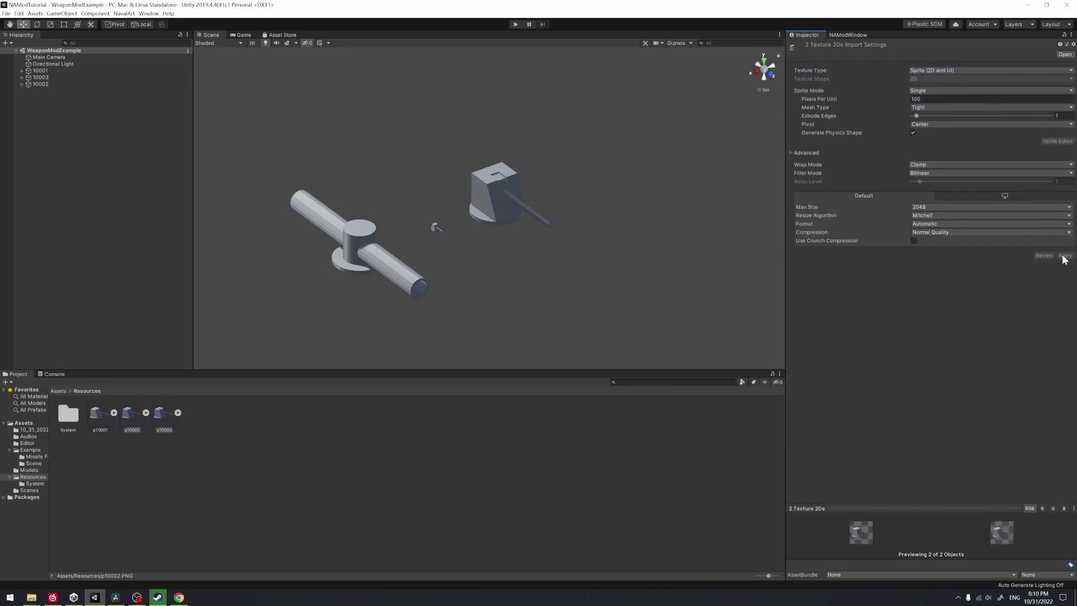
click(858, 34)
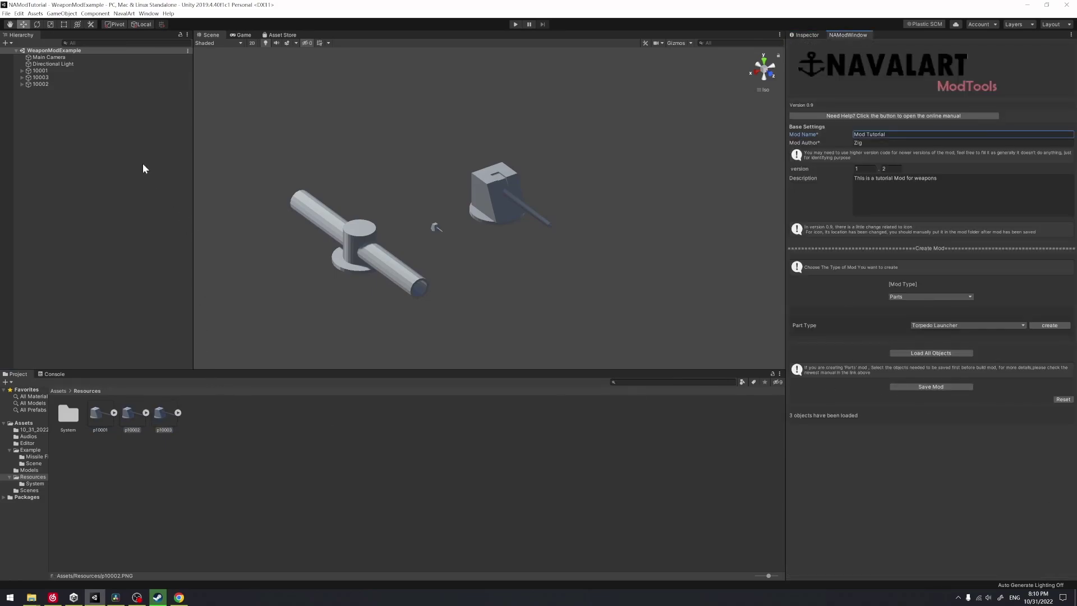
- Load parts 10001–10003 into ModTools, resave the mod to the Desktop, return to Assets
click(106, 85)
shift+click(143, 71)
click(942, 353)
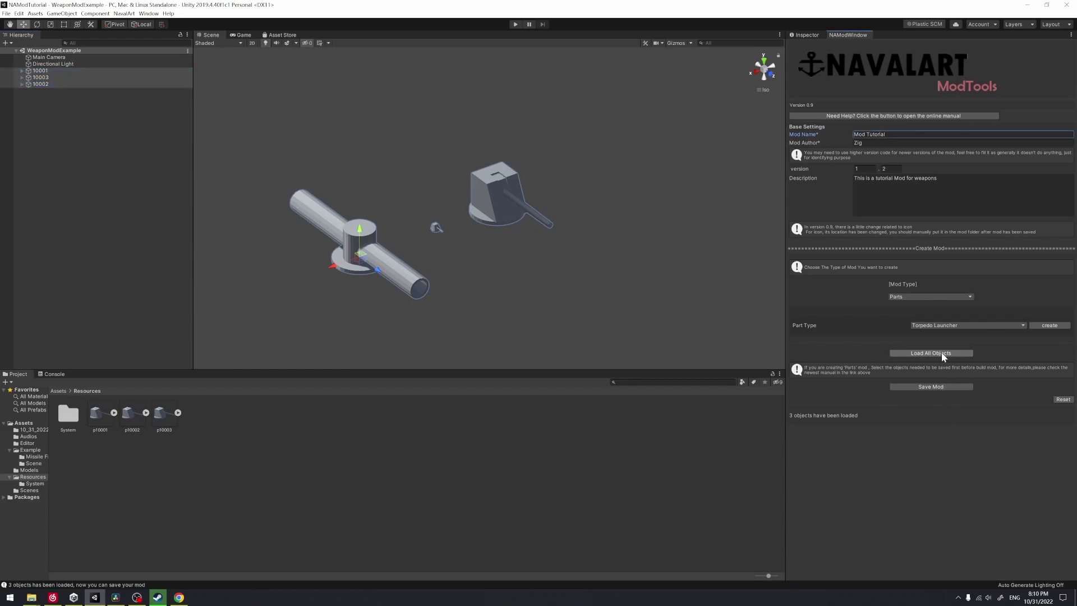
click(939, 386)
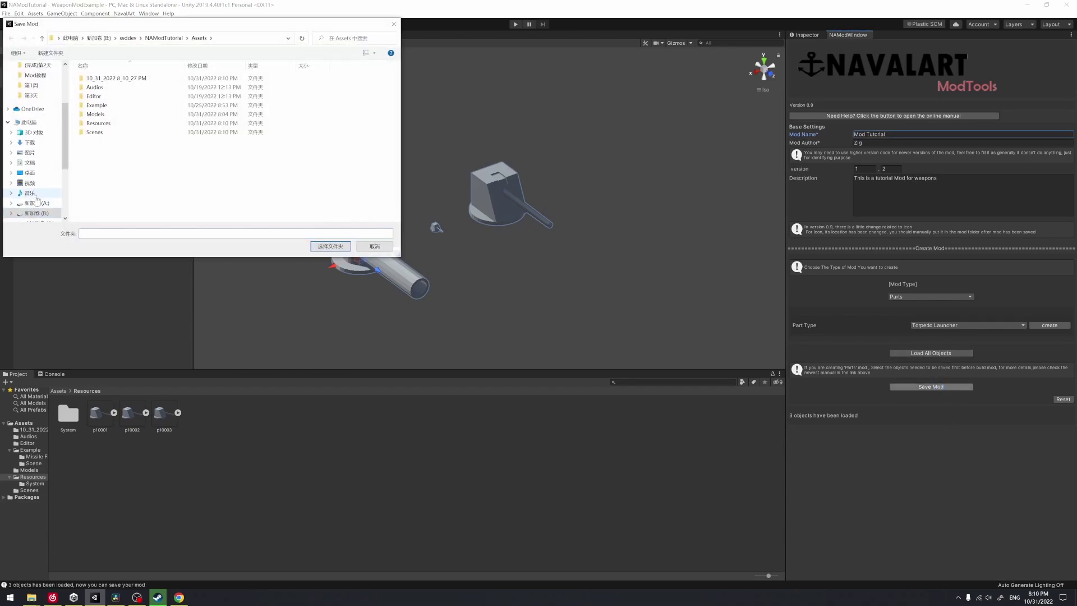
click(32, 172)
click(330, 245)
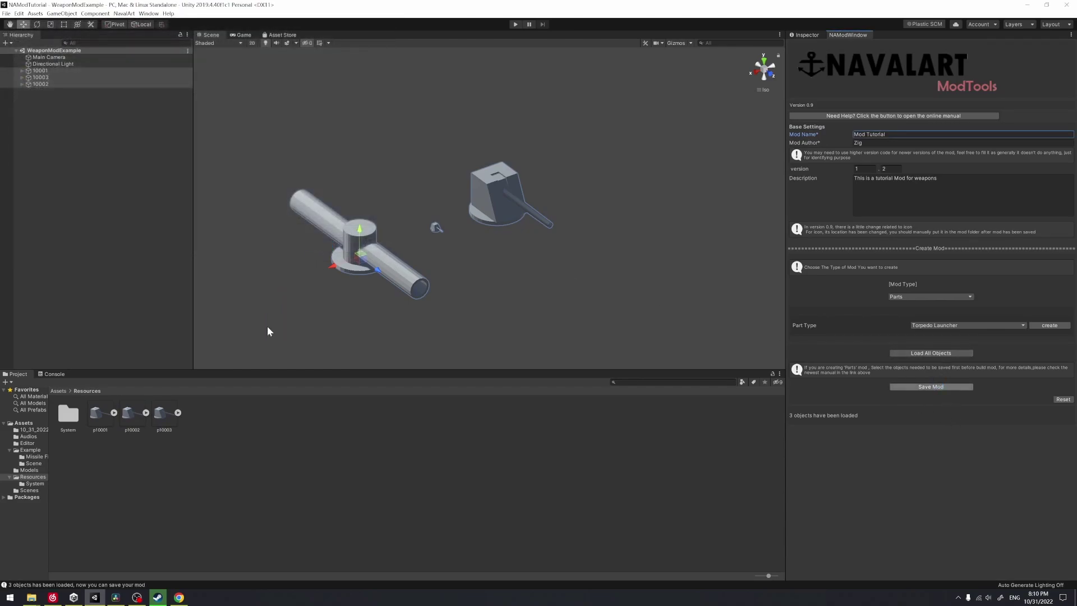
click(58, 390)
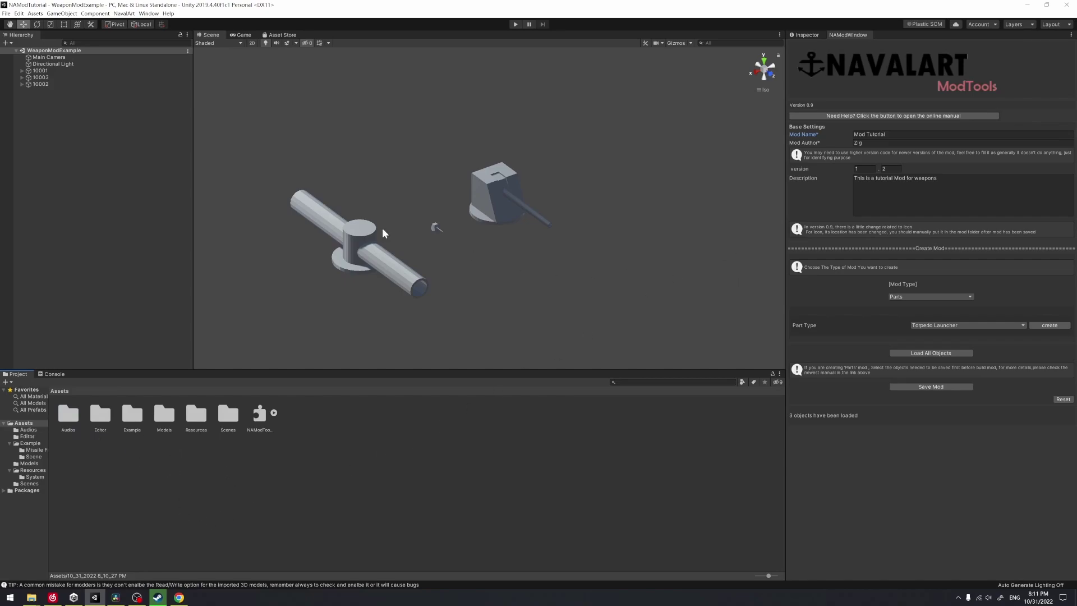
- Select and copy the Mod Tutorial folder on the desktop
click(33, 598)
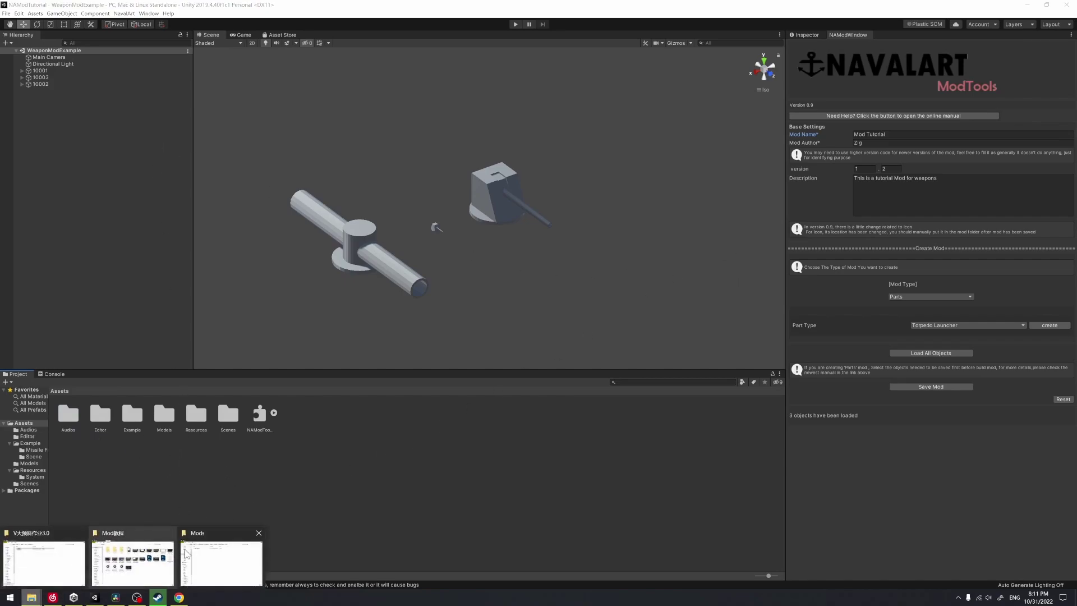
click(1075, 599)
drag(19, 552, 365, 210)
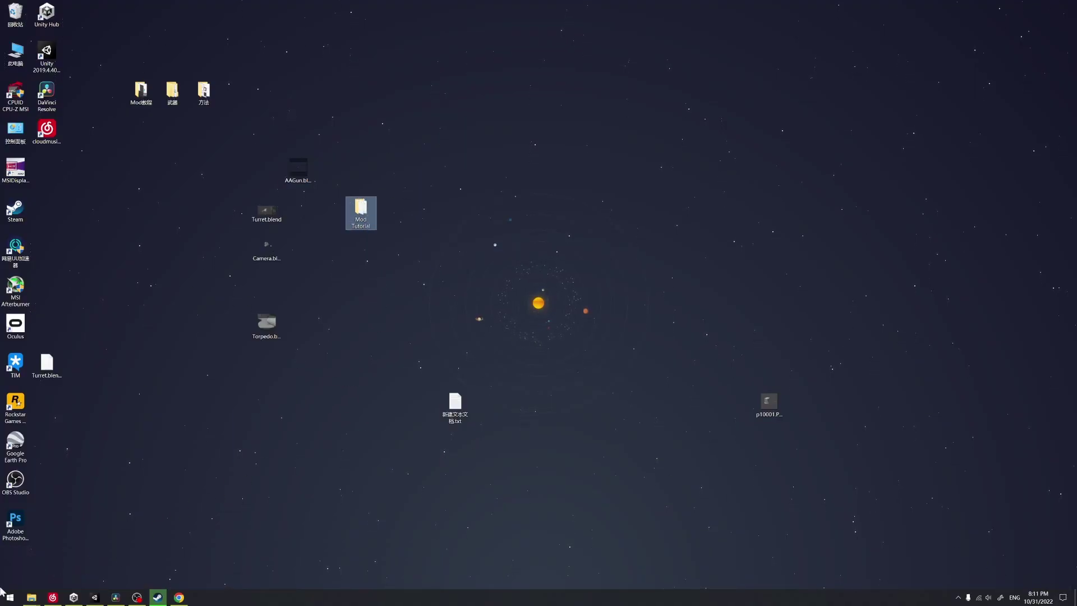
mouse_move(31, 597)
click(45, 555)
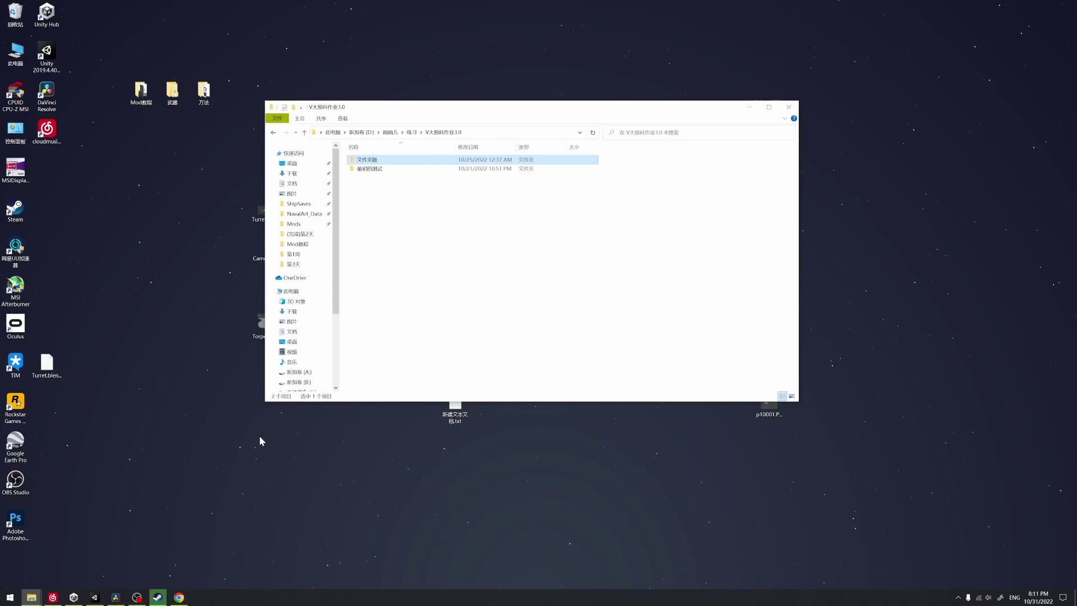
click(795, 109)
drag(663, 106, 714, 166)
- Paste the Mod Tutorial folder into NavalArt's Mods folder, replacing the existing files
mouse_move(32, 596)
click(169, 550)
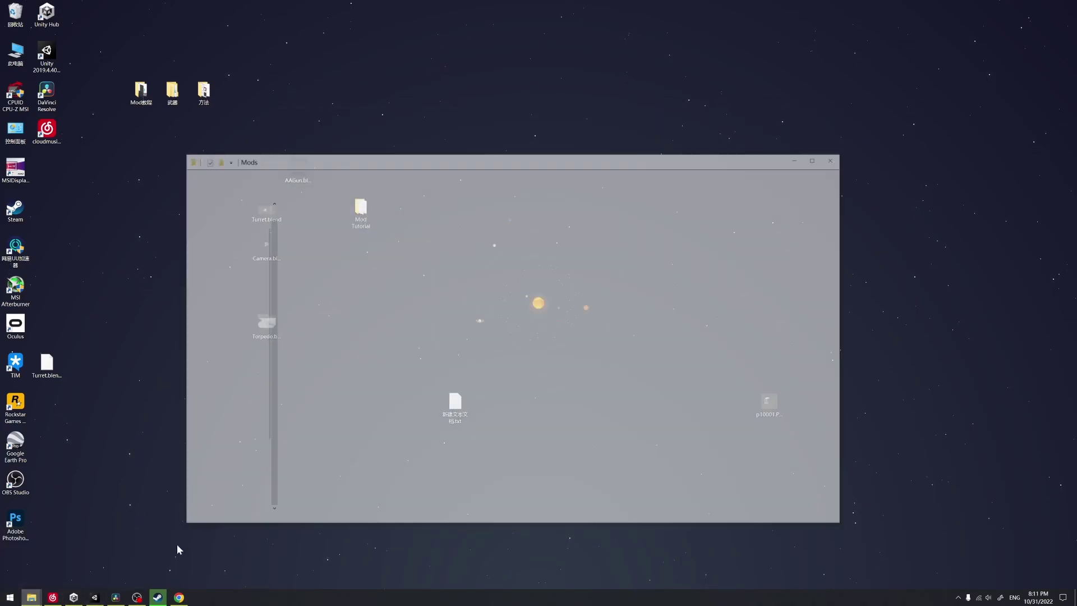
key(ctrl+v)
click(530, 268)
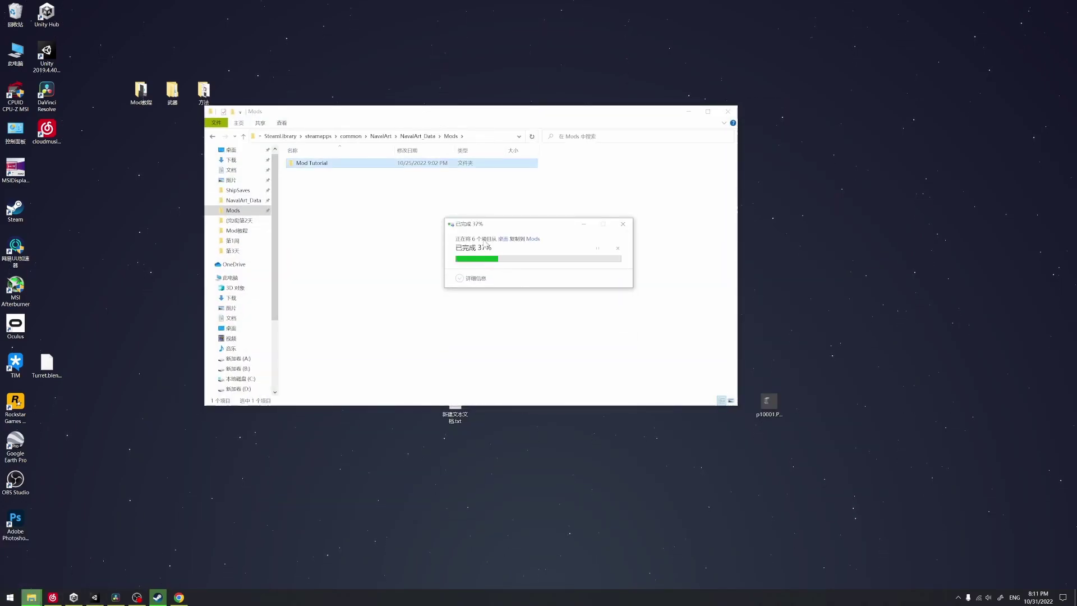
click(385, 204)
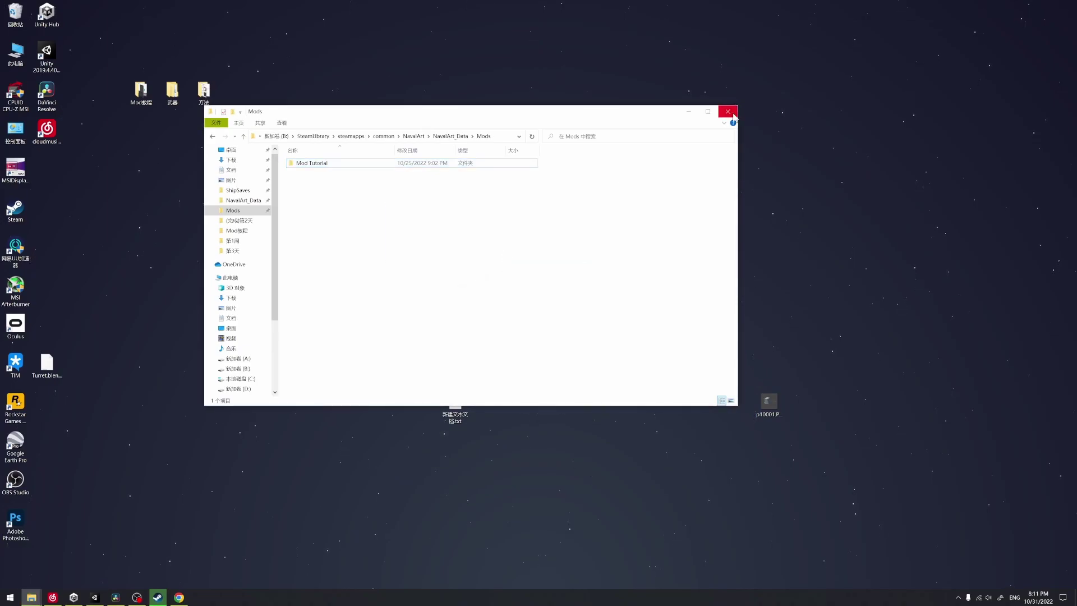
- Close the Mods window and launch NavalArt from the Steam tray icon
click(729, 112)
drag(574, 95, 596, 119)
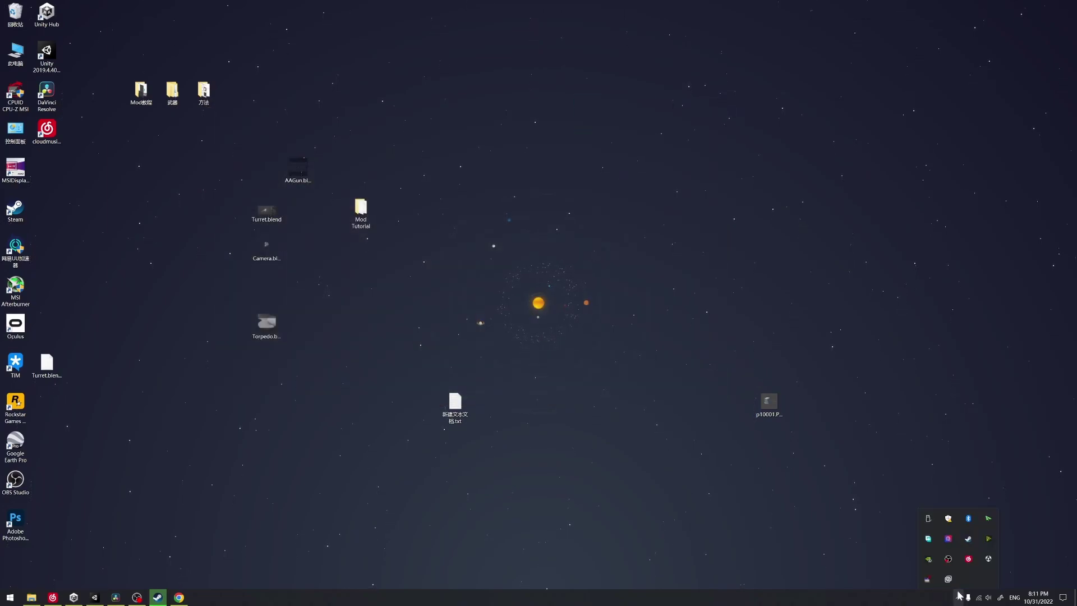
right_click(967, 539)
click(993, 420)
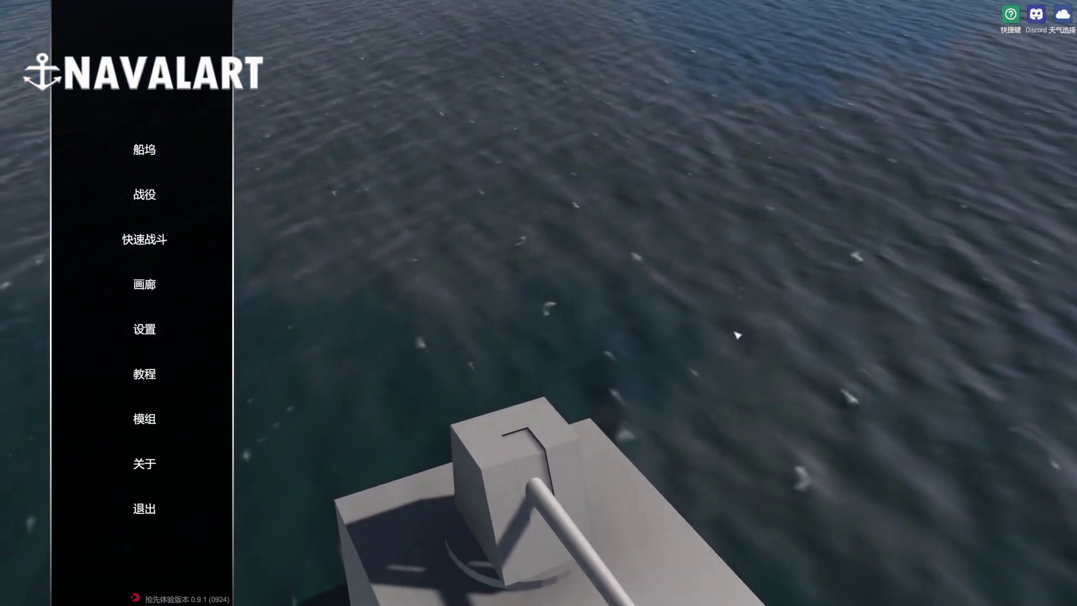
- Preview the AutoSave test ship, then enter the 船坞 ship dock editor
click(737, 335)
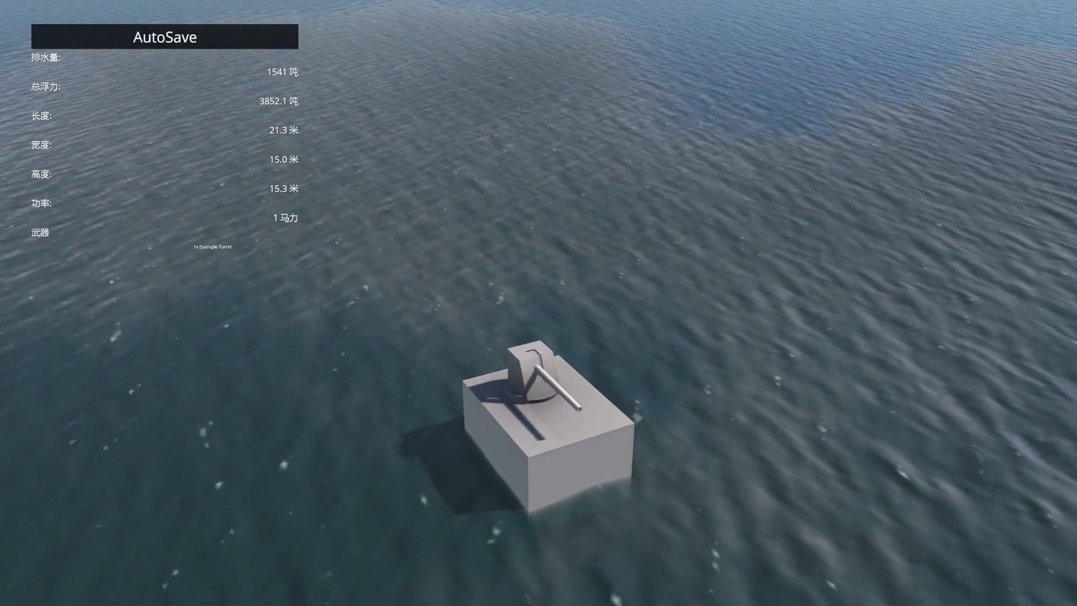
key(Escape)
click(168, 154)
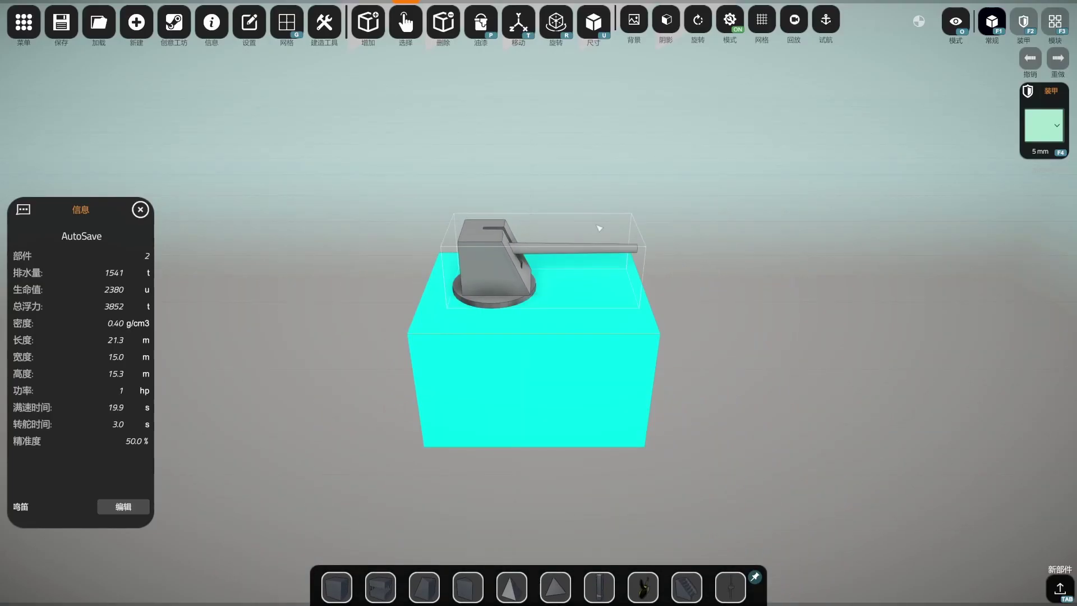
- Use the Size tool to stretch the hull longer at both ends and wider on both sides
click(594, 21)
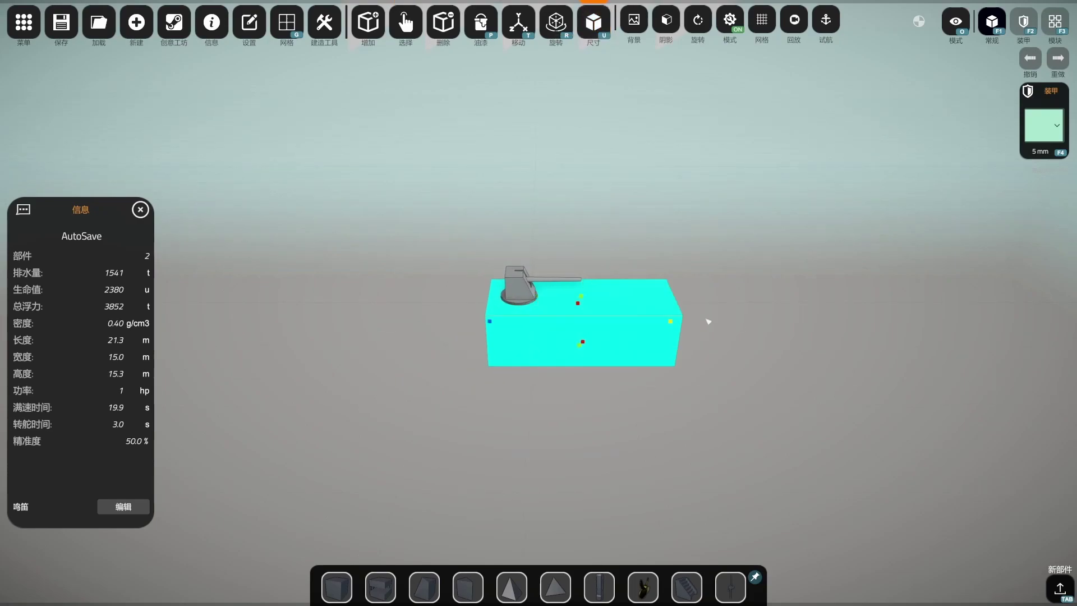
drag(709, 321, 765, 321)
drag(490, 321, 382, 326)
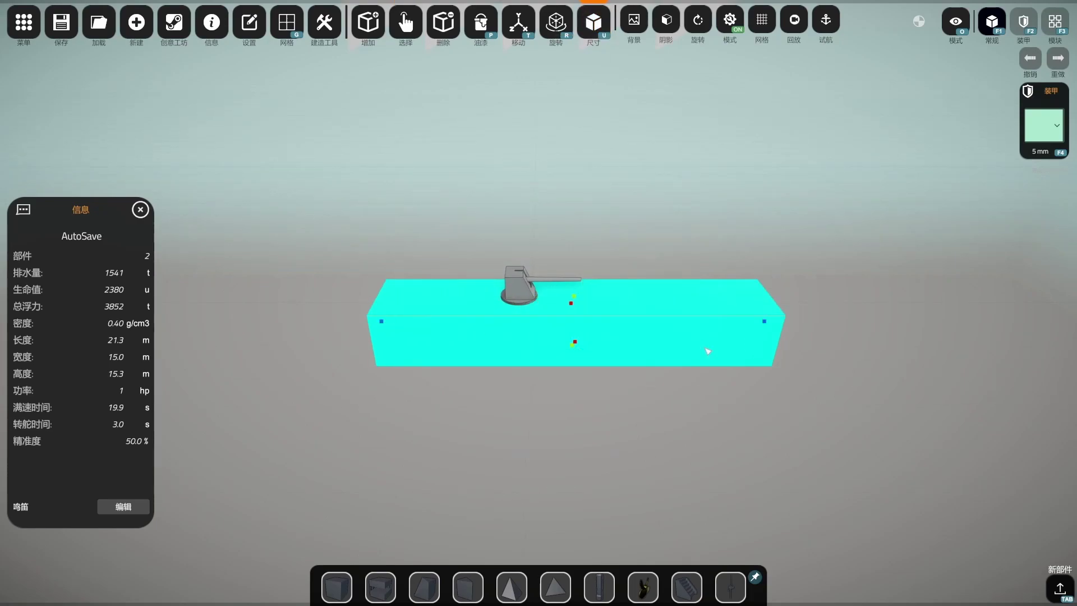
right_drag(705, 348, 597, 350)
drag(577, 342, 714, 343)
drag(497, 340, 357, 341)
- Pick Test AA Gun from the warehouse weapons tab and place it on the deck
key(Tab)
click(153, 109)
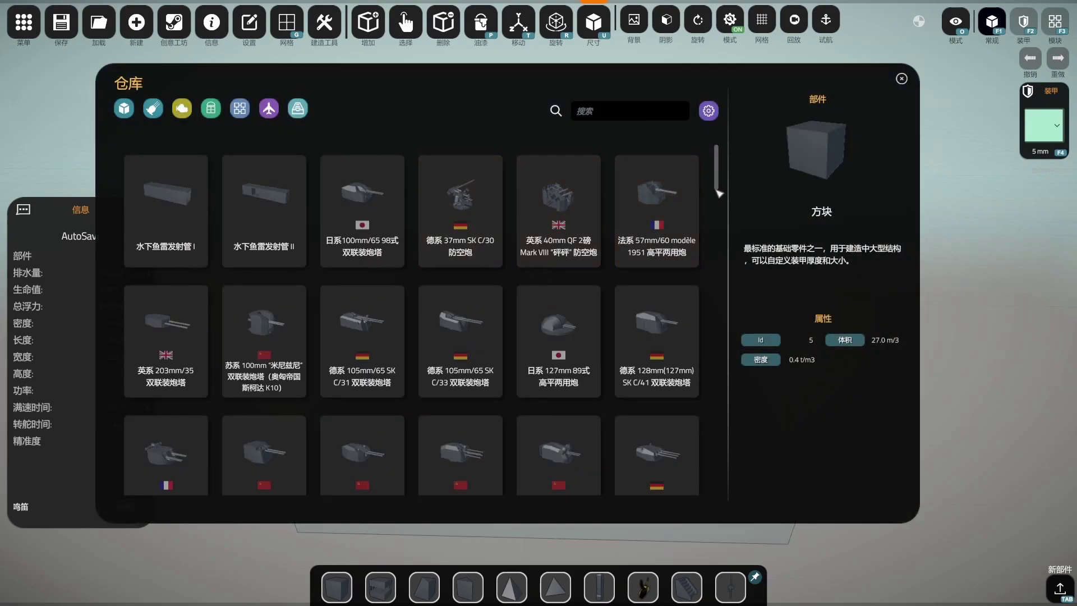
drag(715, 168, 747, 481)
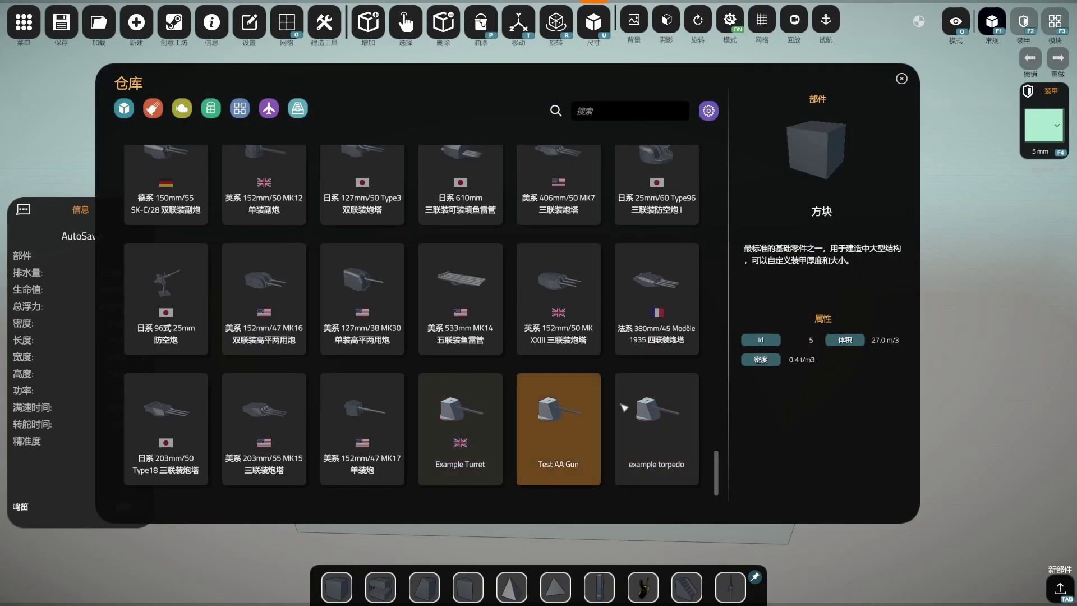
click(558, 432)
click(558, 431)
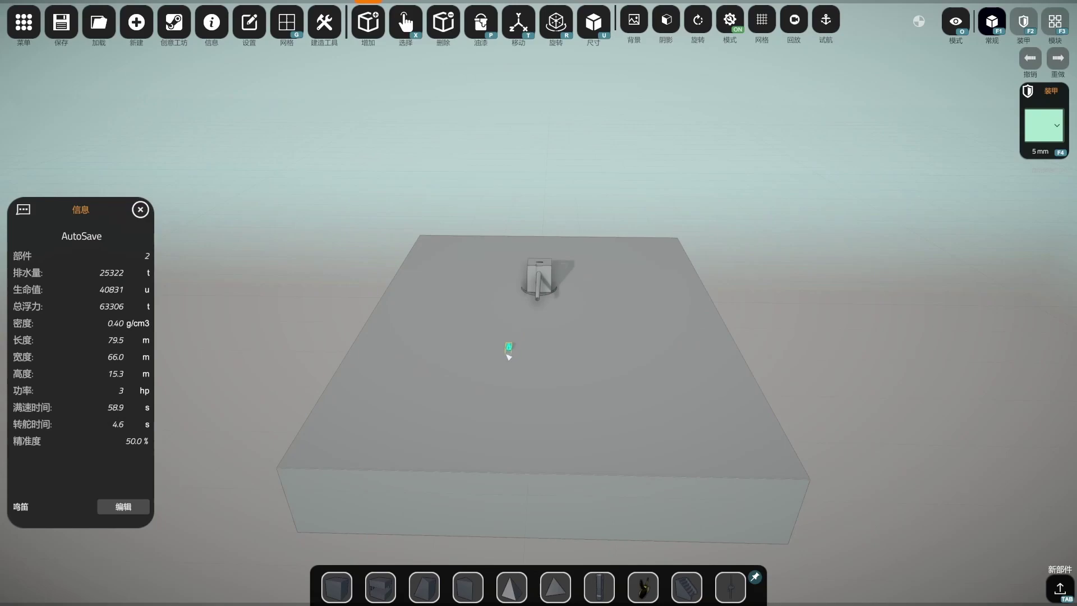
key(Tab)
double_click(625, 414)
key(x)
right_drag(659, 314, 767, 138)
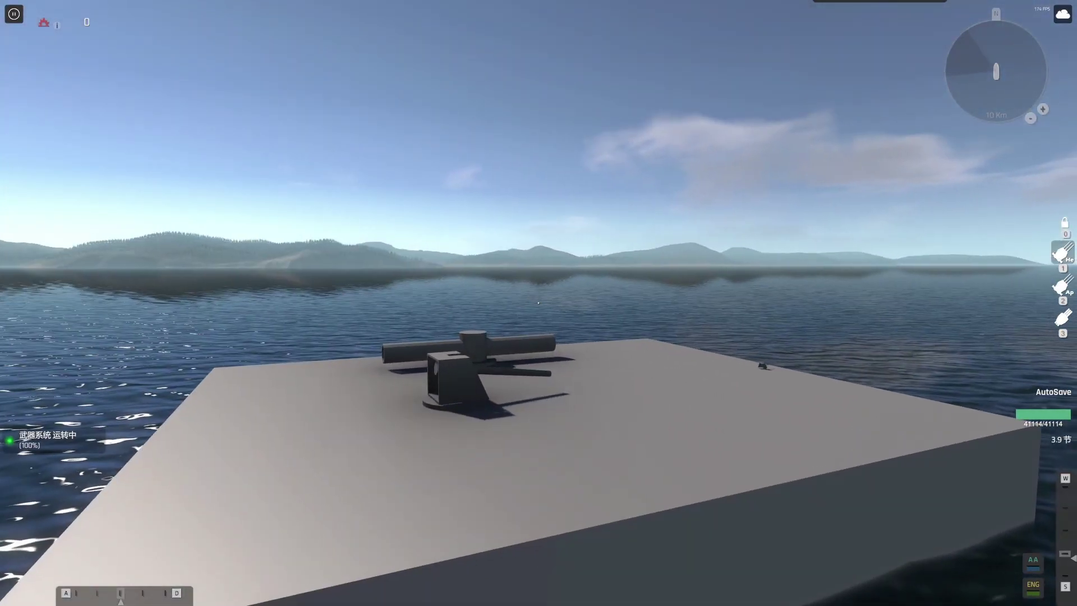
- At sea, switch between torpedo group 3 and gun group 1, and aim toward the islands
key(3)
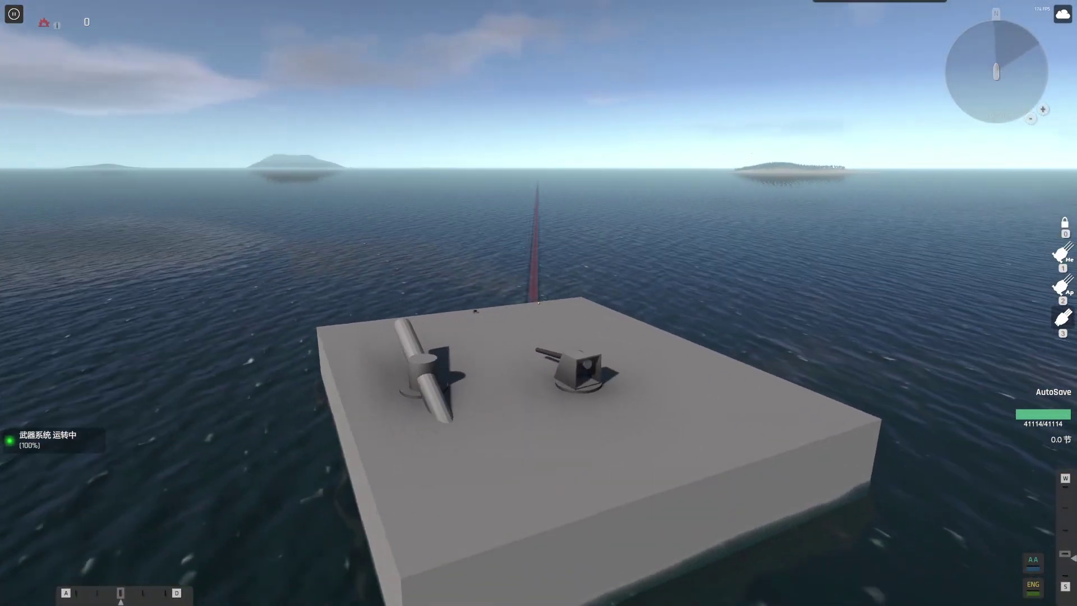
scroll(538, 303, up, 5)
scroll(538, 302, down, 5)
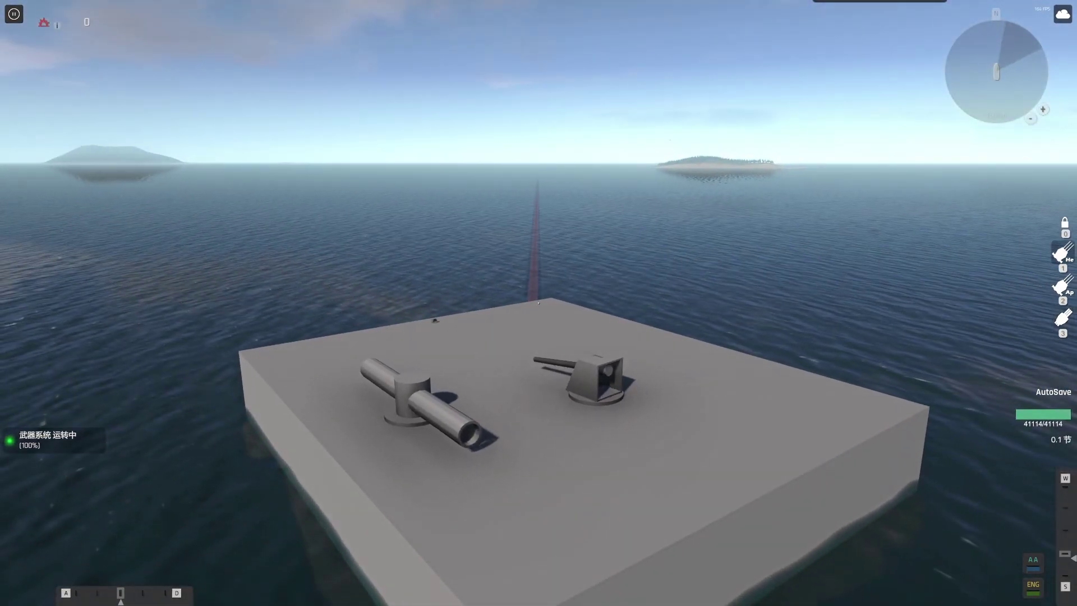
key(1)
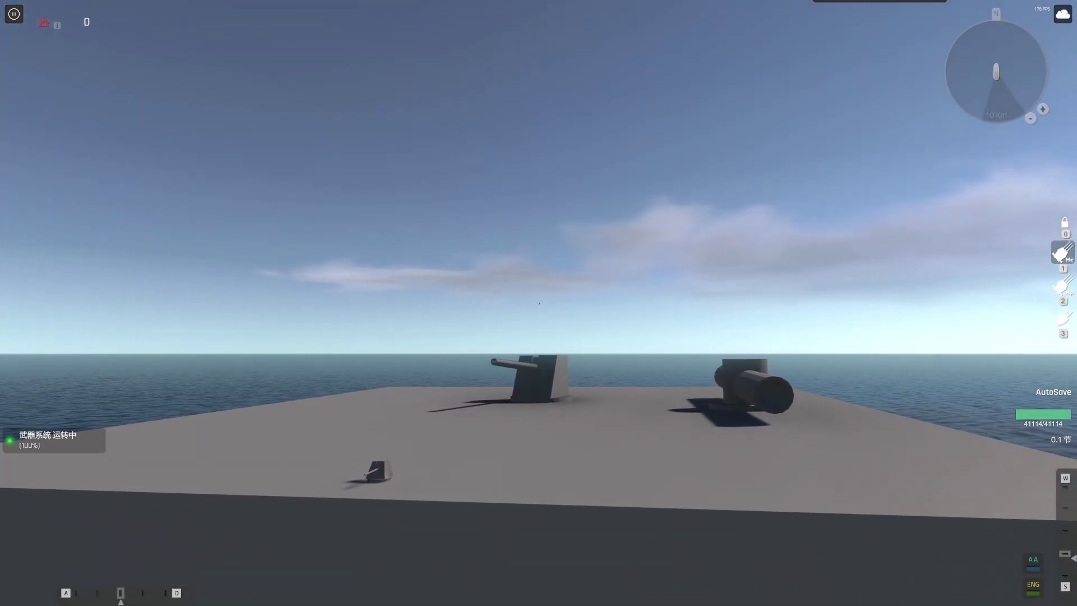
scroll(538, 303, up, 1)
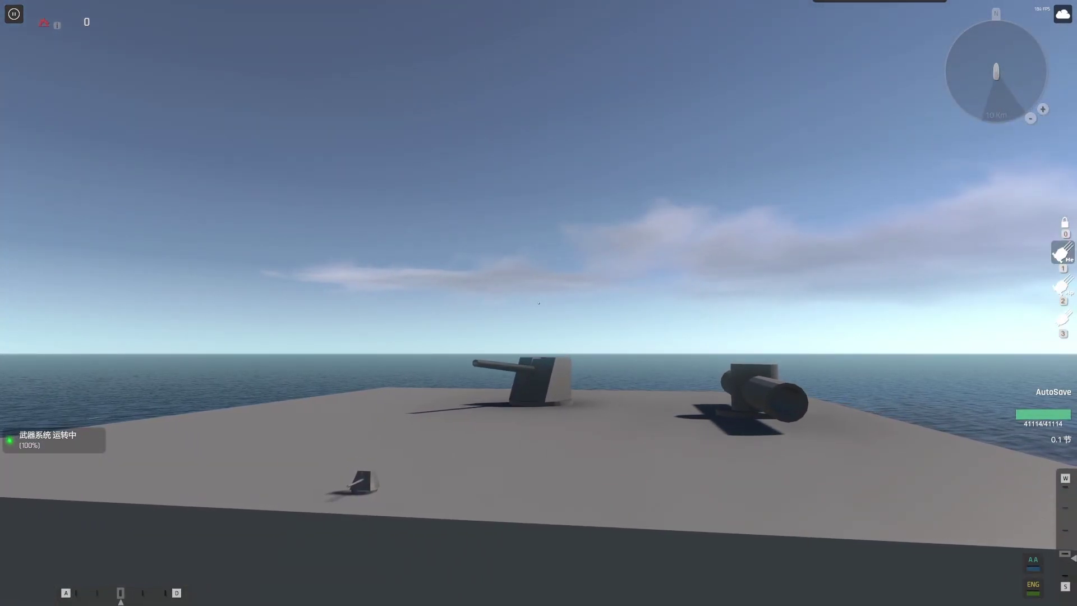
right_drag(538, 302, 538, 303)
scroll(539, 303, up, 5)
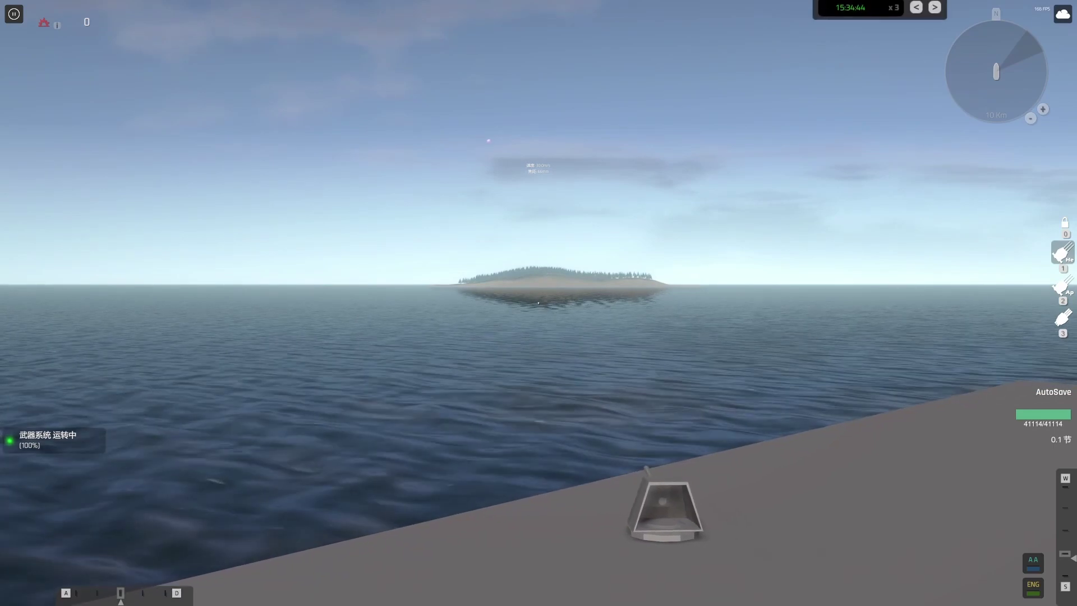
- Fire the deck AA gun five times at the island, then quit and return to Unity
click(538, 303)
click(538, 303)
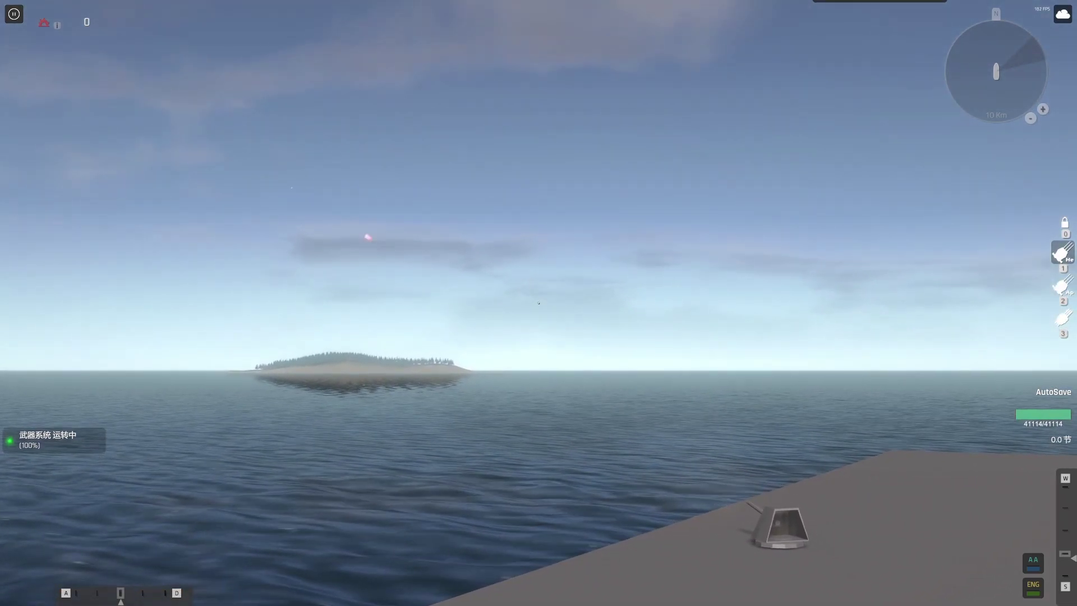
click(538, 303)
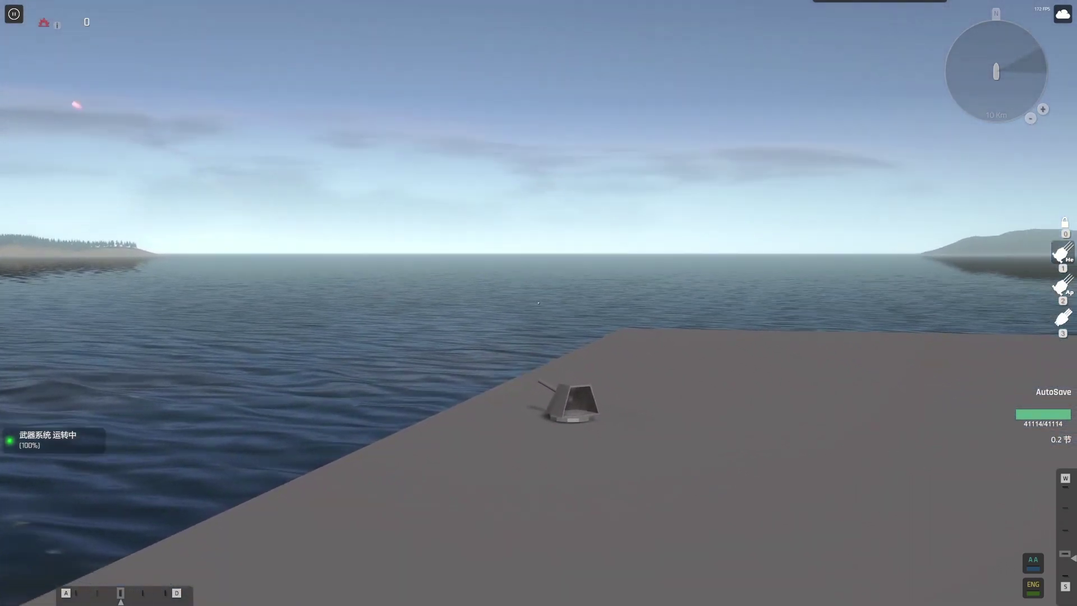
click(538, 303)
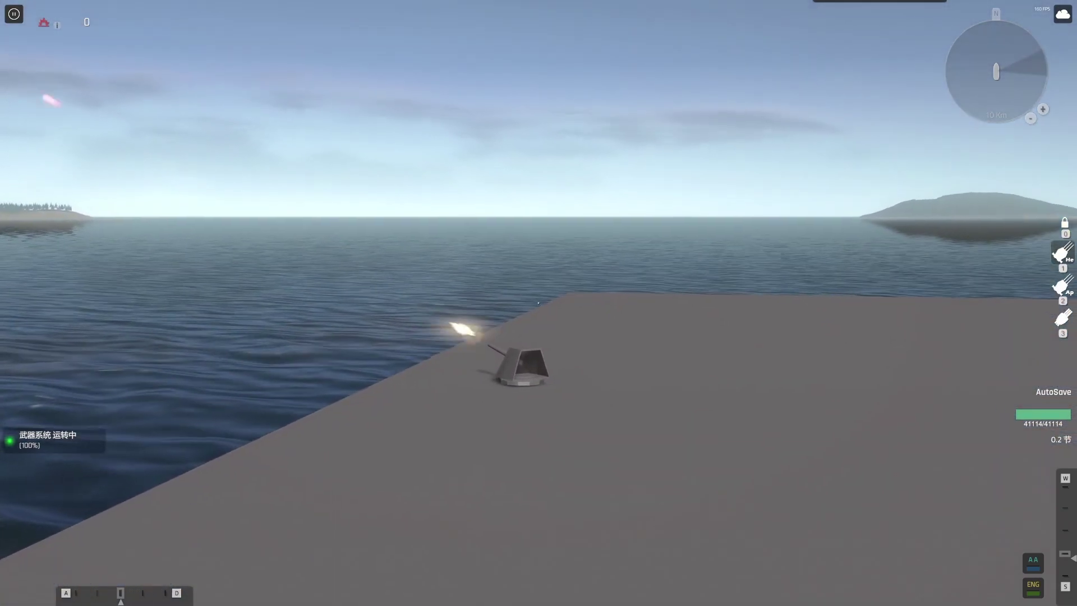
click(538, 302)
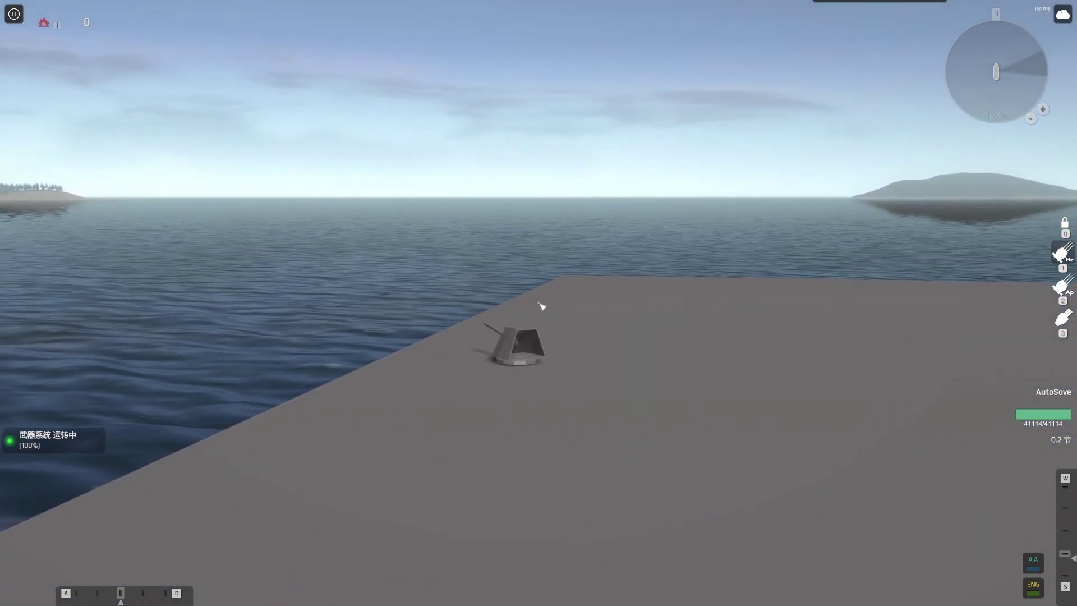
key(alt+F4)
click(97, 597)
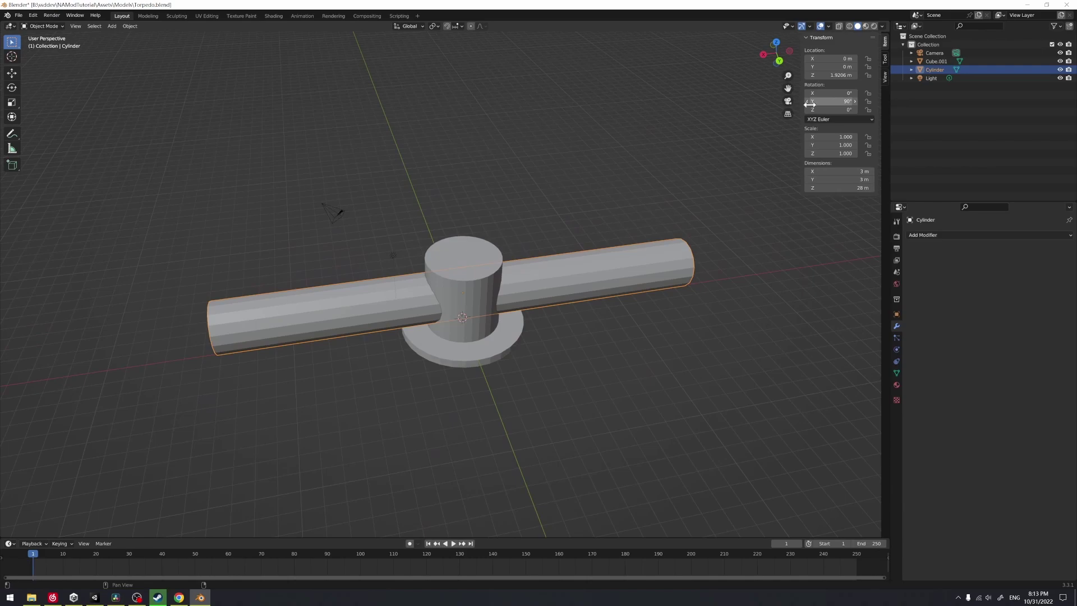
- Apply the tube's current rotation to its mesh and reselect the torpedo tube
middle_drag(530, 223, 568, 234)
key(ctrl+a)
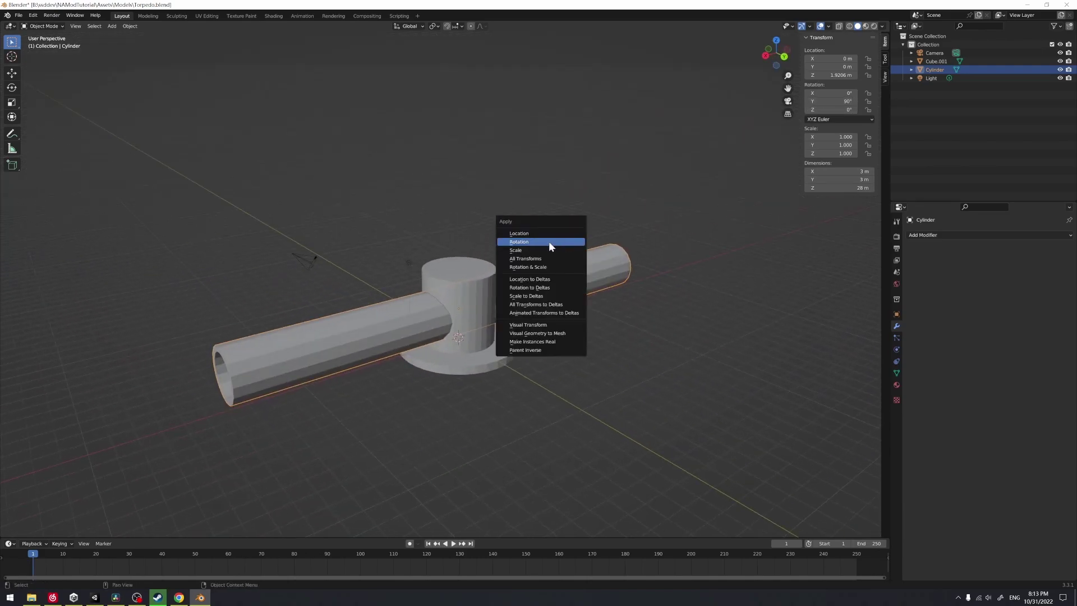
click(539, 242)
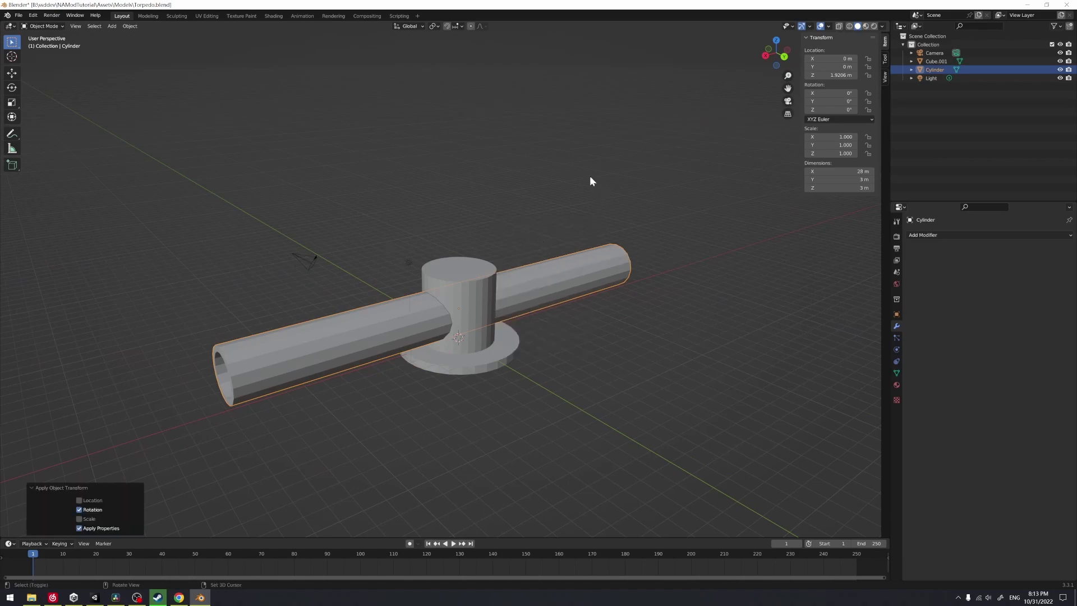
click(475, 297)
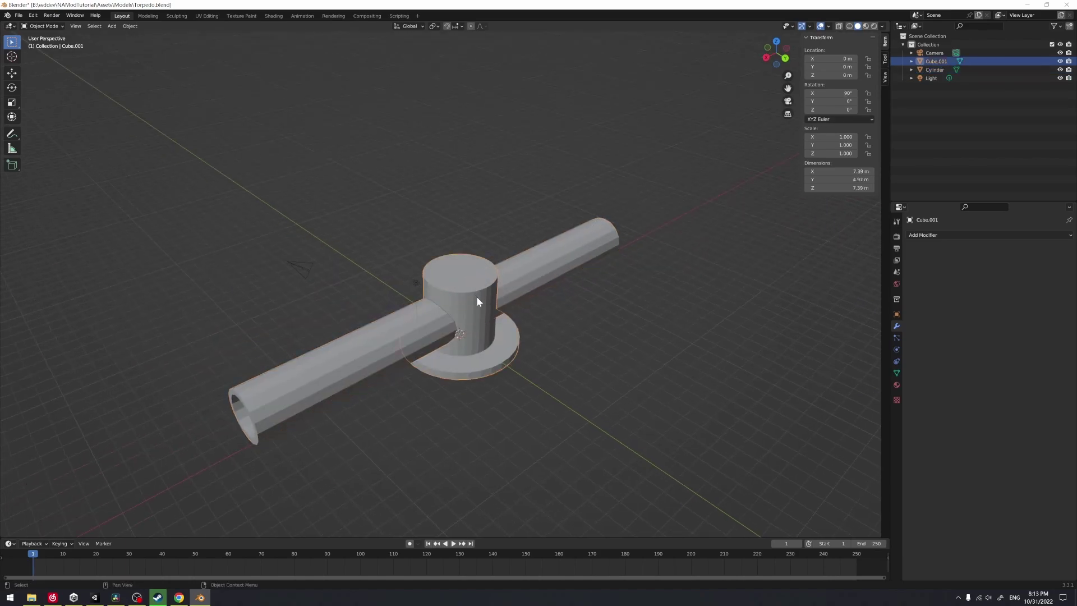
click(522, 295)
- Rotate the tube -90° about X, apply the rotation, then rotate it about X again
key(r)
key(x)
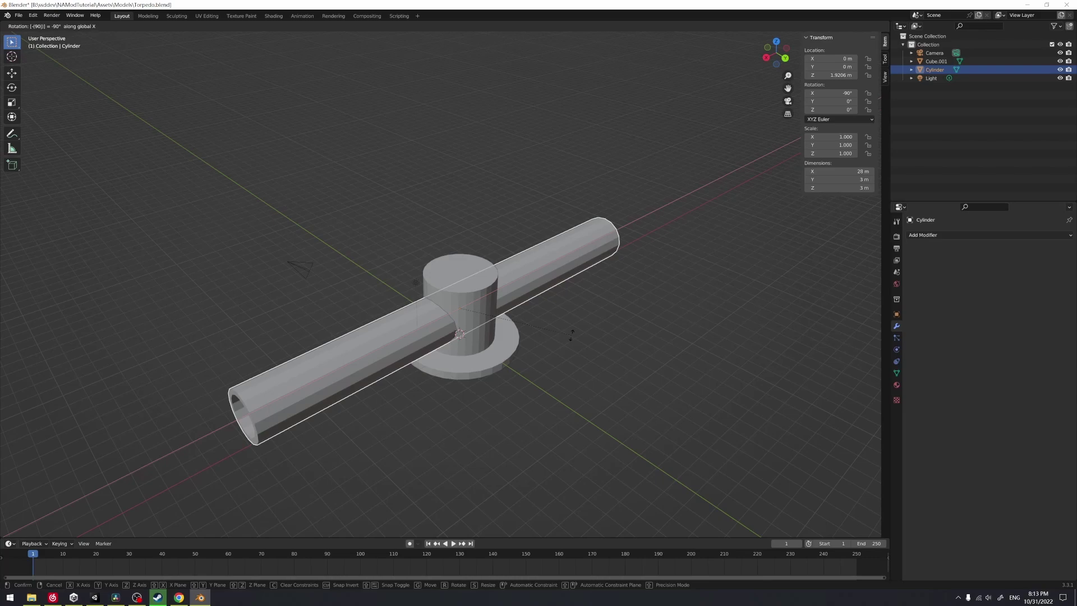
key(Return)
key(ctrl+a)
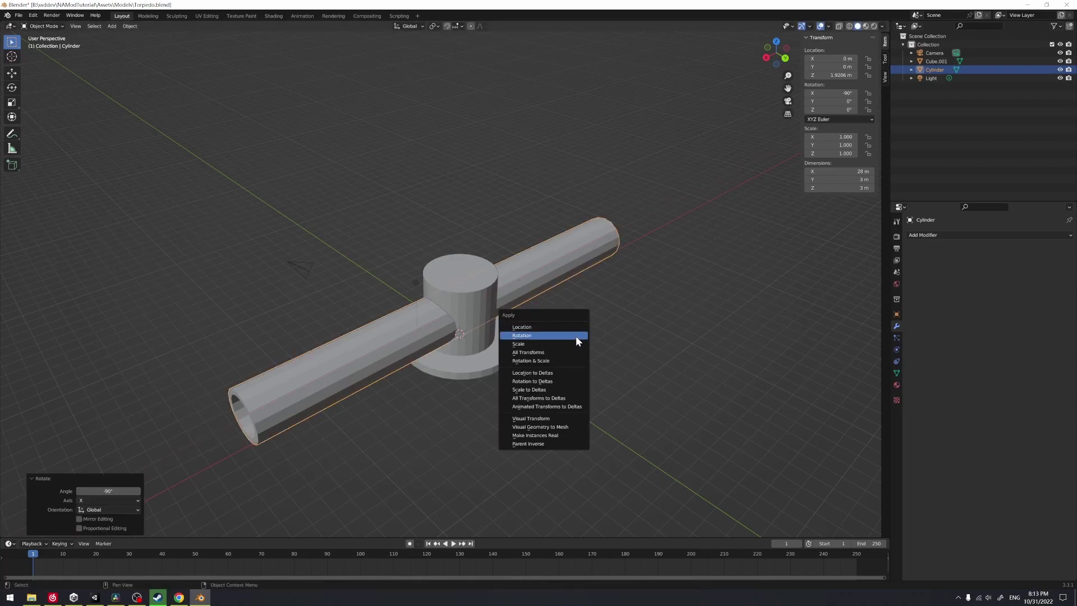
click(576, 335)
key(r)
key(x)
key(Return)
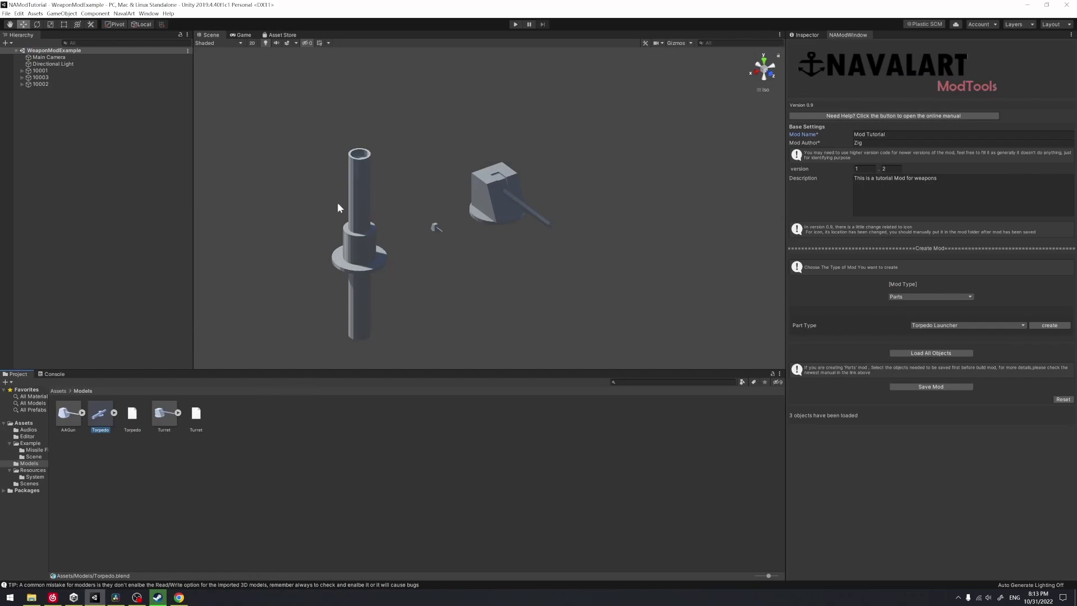
- Set the launcher turret's Rotation Z to 0 in the Inspector so the tube lies flat
click(353, 196)
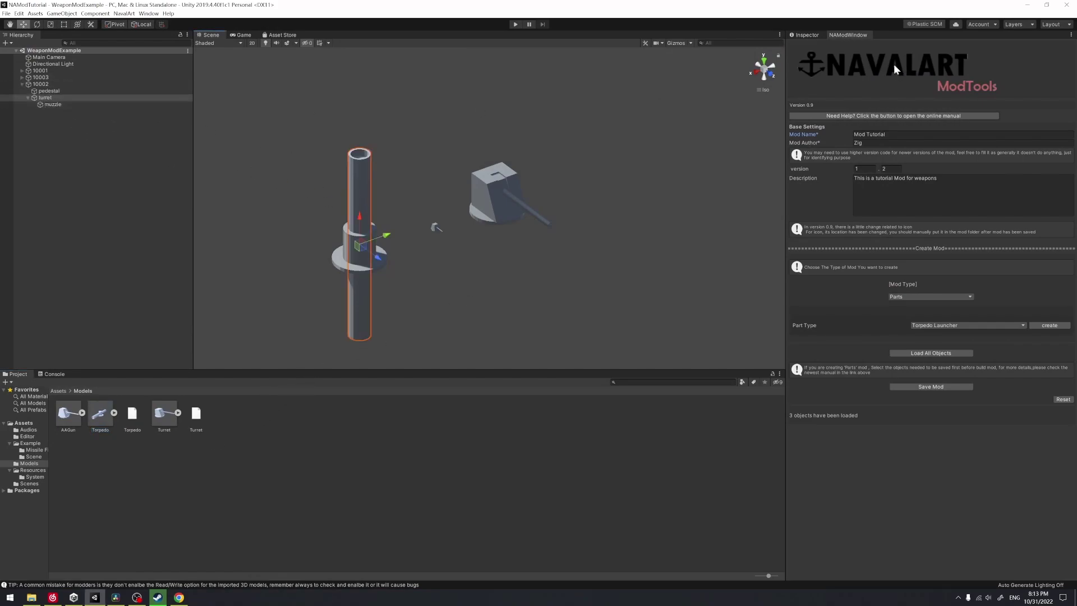
click(820, 36)
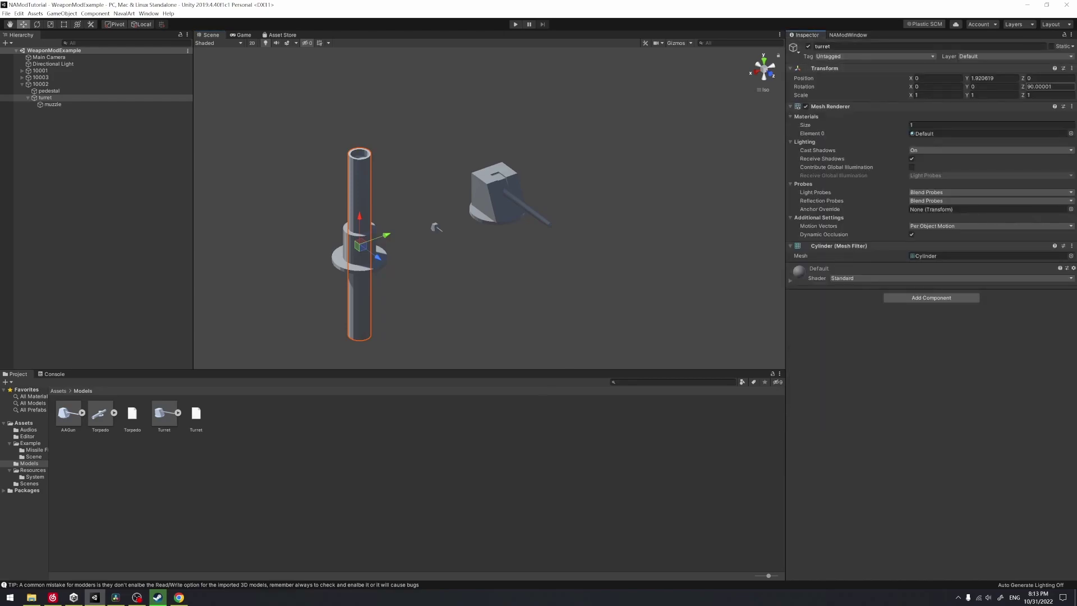
text(0)
right_drag(635, 140, 656, 175)
alt+drag(657, 178, 560, 222)
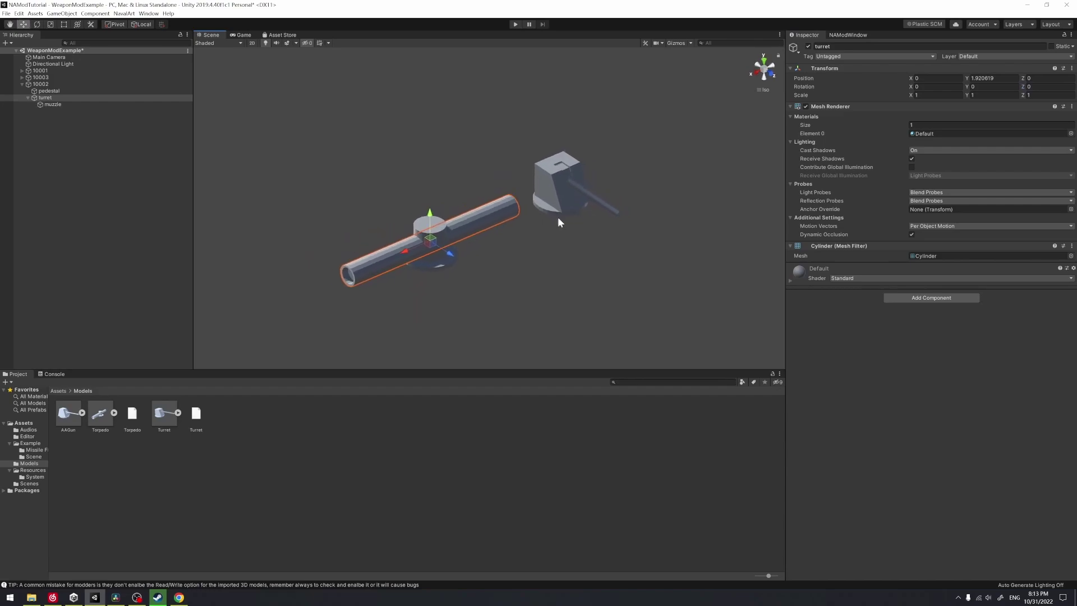
- Check the muzzle object, then open the Torpedo model in Blender
click(122, 189)
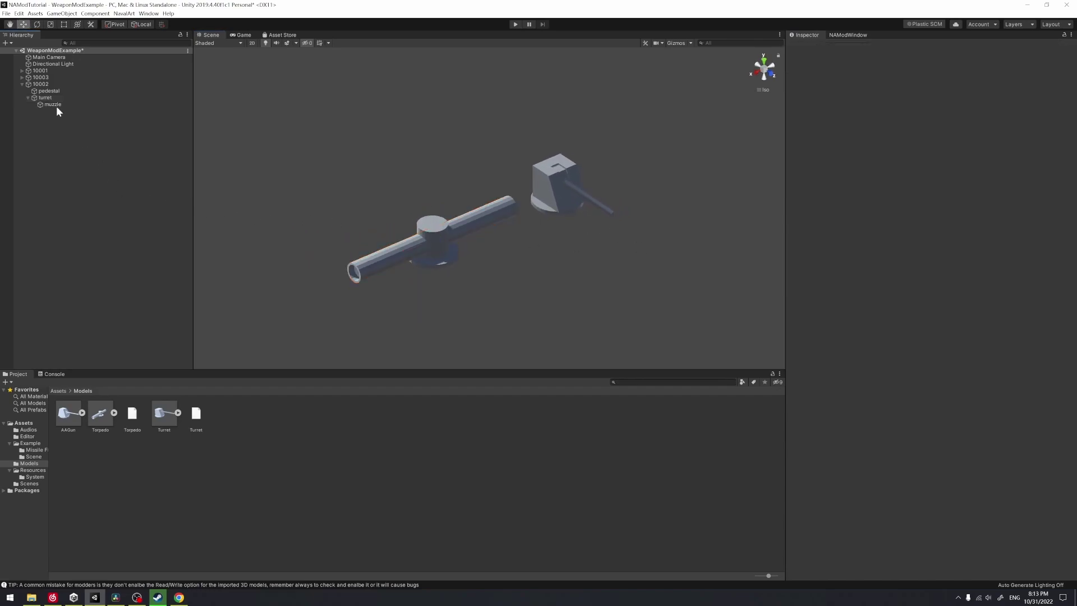
click(58, 104)
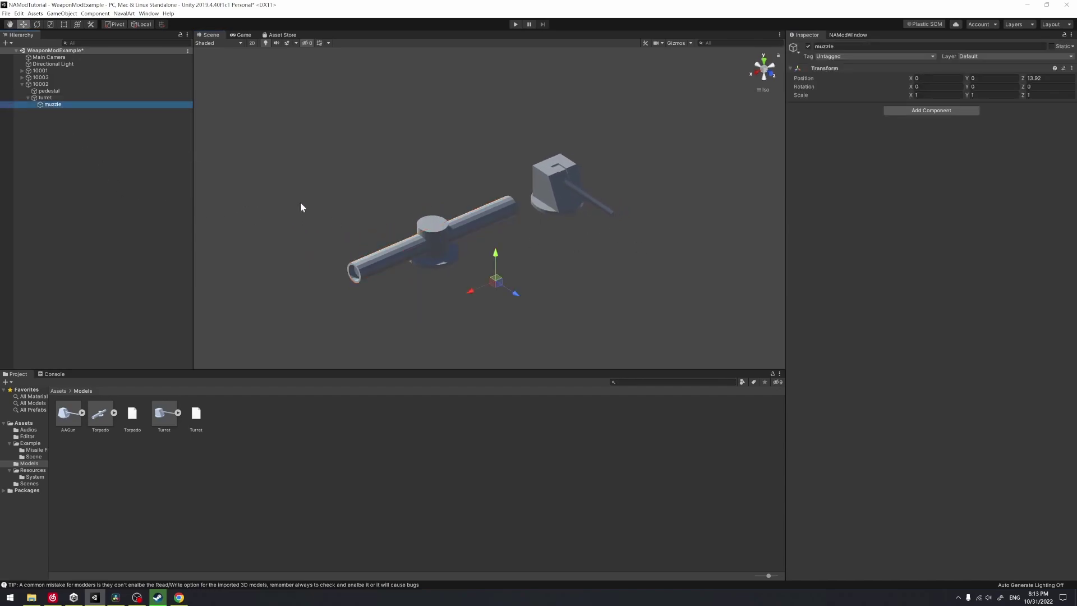
alt+drag(300, 208, 521, 230)
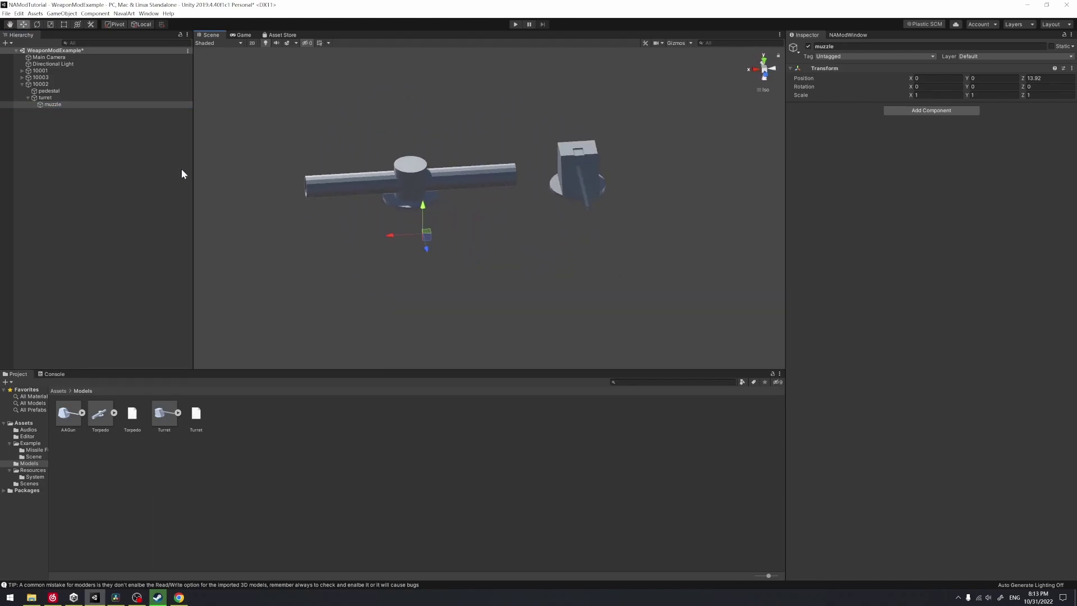
click(102, 119)
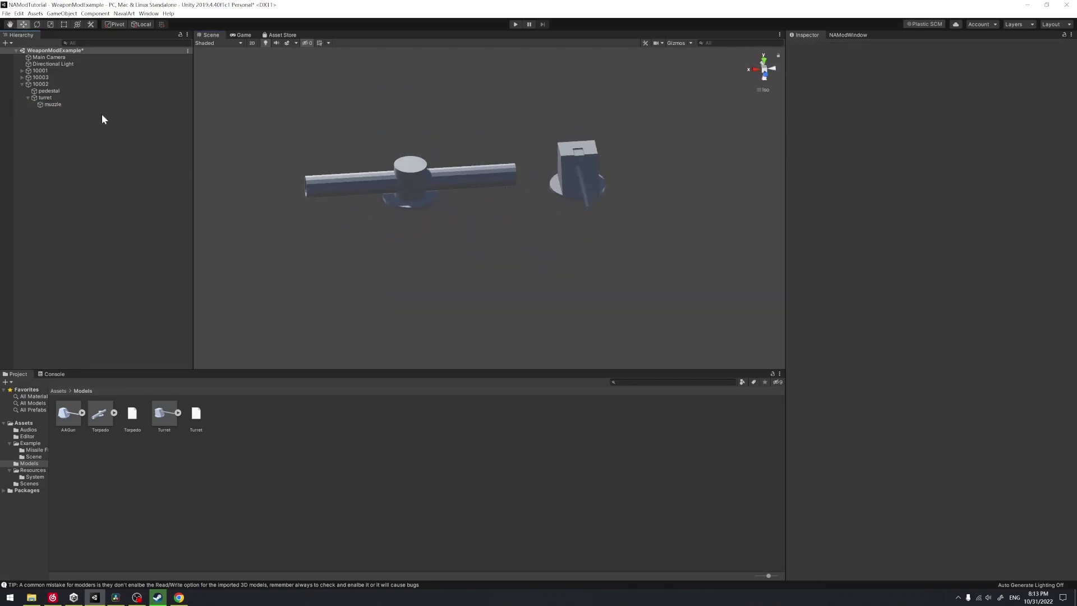
double_click(99, 409)
middle_drag(362, 256, 456, 301)
scroll(450, 279, up, 1)
- Rotate the cylinder 90° about Z and apply the rotation to its mesh
key(r)
key(z)
key(9)
key(0)
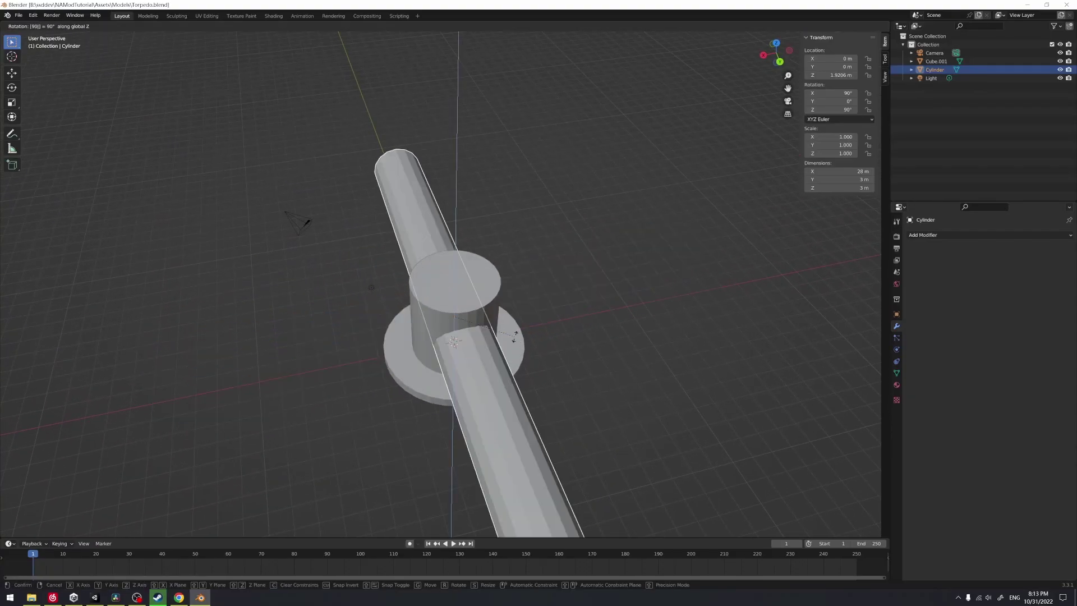
key(Return)
key(ctrl+a)
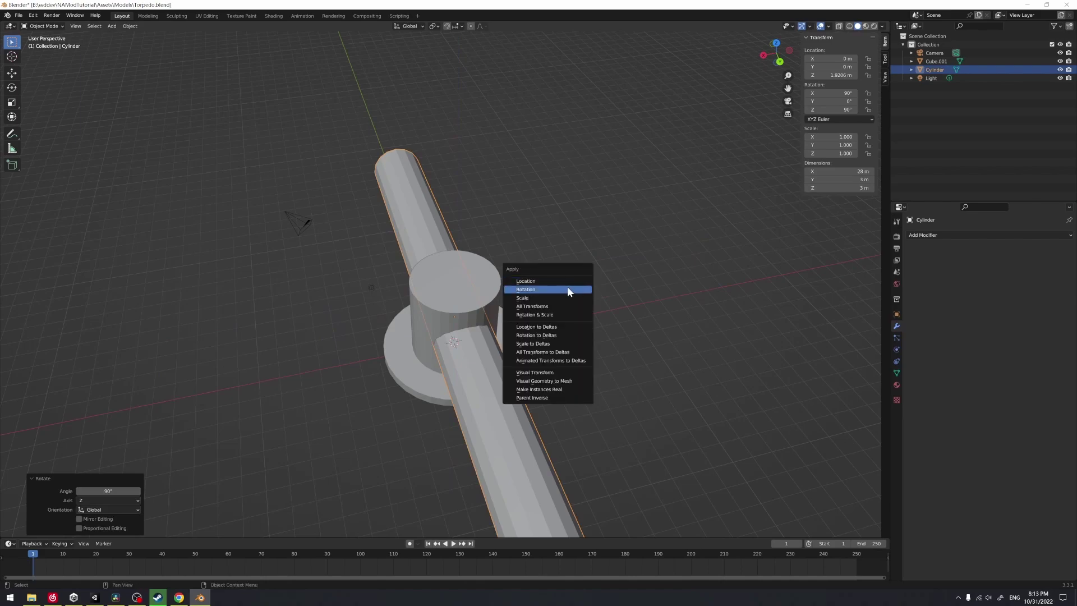
click(567, 286)
key(ctrl+a)
click(565, 288)
- Rotate the cylinder -90° about X and apply the rotation again
key(r)
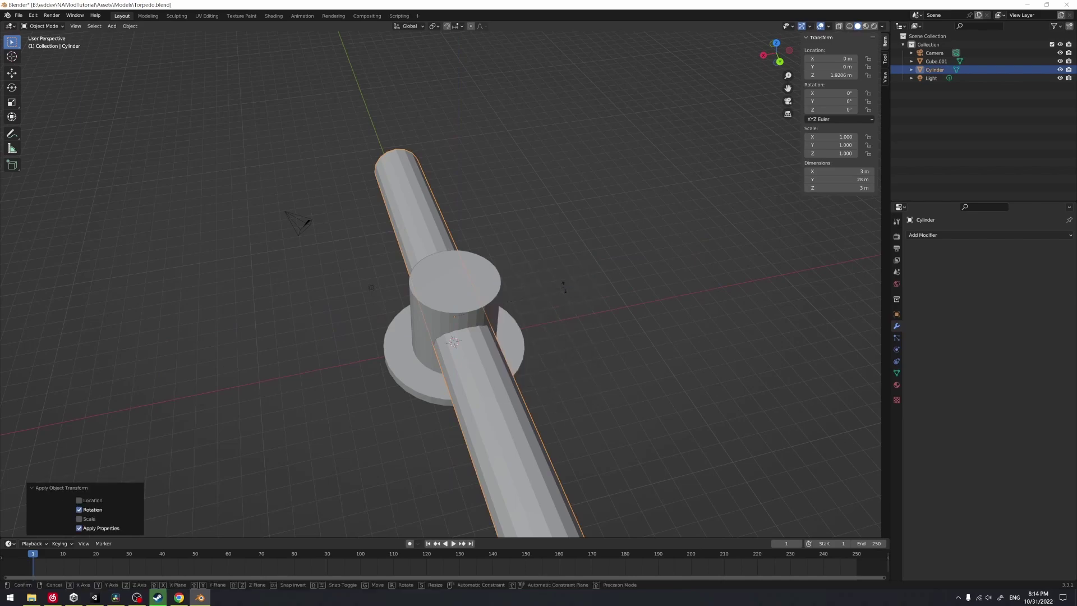
key(x)
key(minus)
key(9)
key(0)
key(Return)
key(ctrl+a)
click(564, 287)
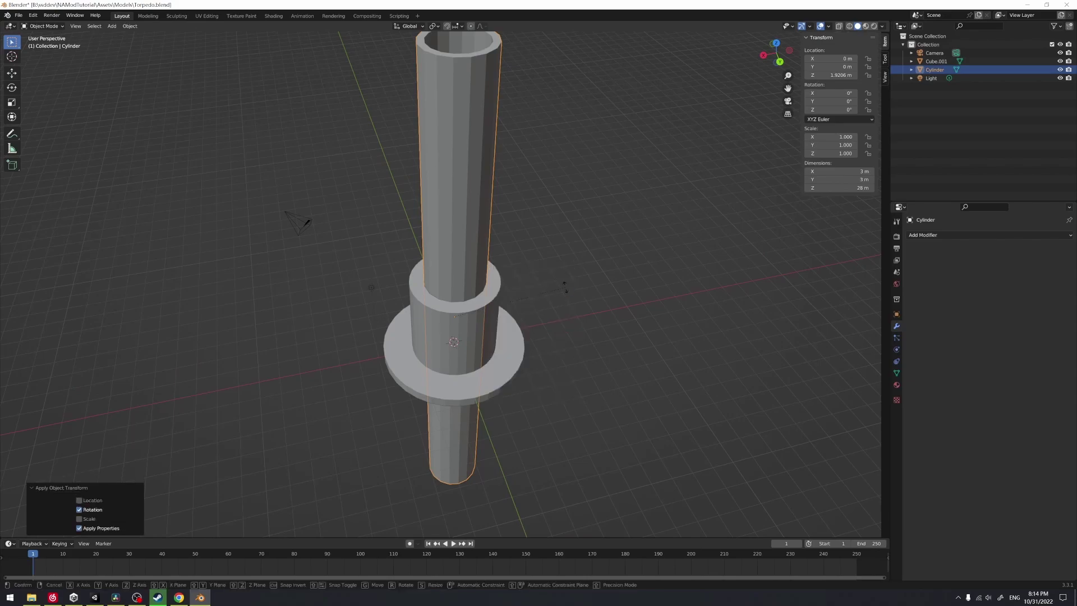
- Rotate the cylinder 90° about X and save Torpedo.blend
key(r)
key(x)
key(9)
key(0)
key(Return)
key(ctrl+s)
- Close Blender and select weapon parts 10001 through 10003 in the Hierarchy
click(1068, 4)
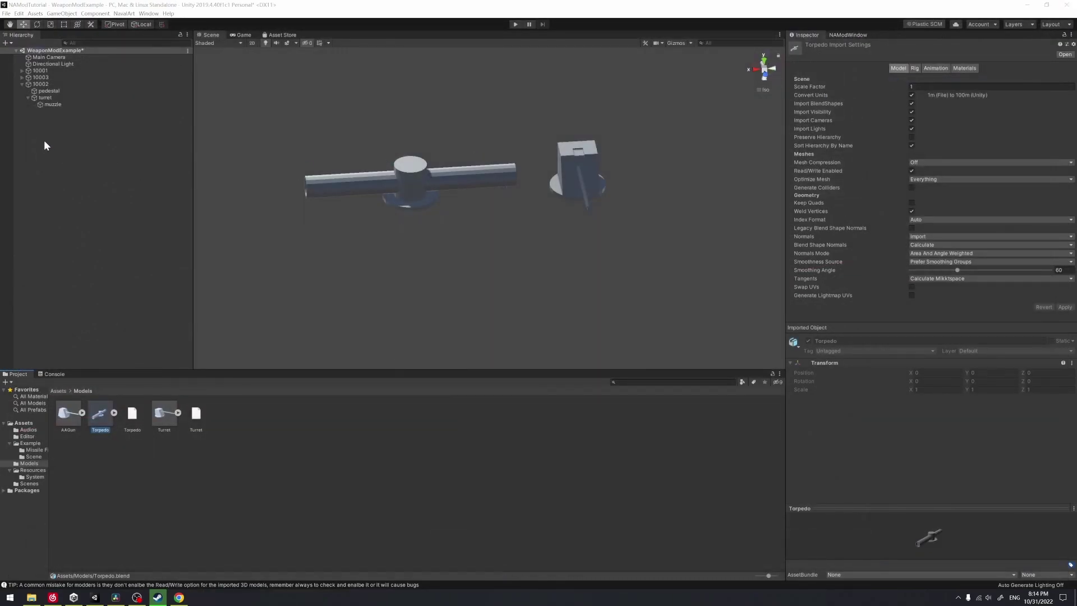
click(71, 104)
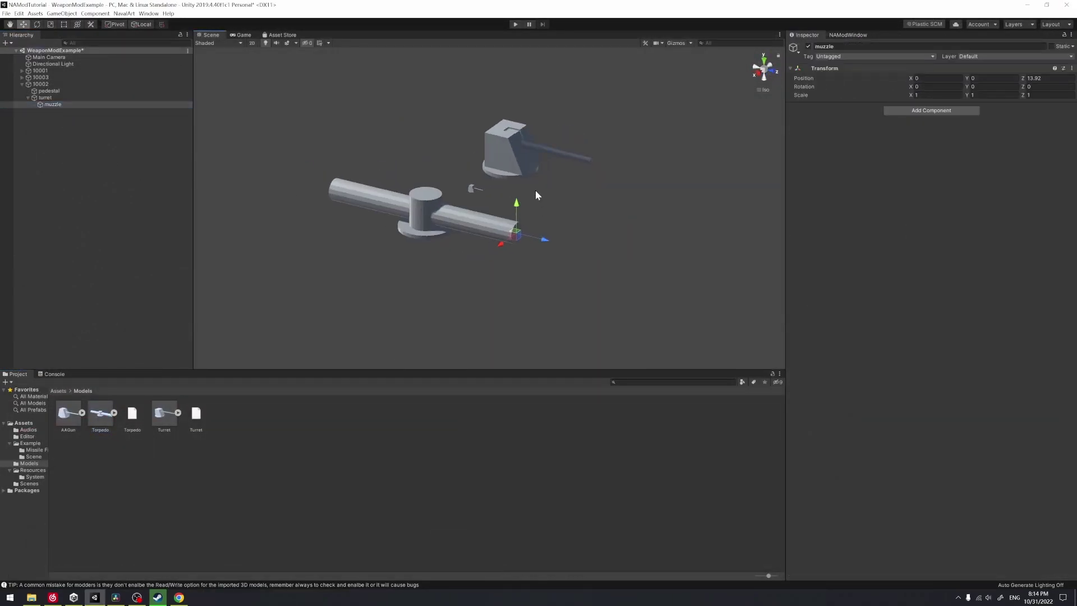
click(79, 174)
click(50, 72)
shift+click(47, 84)
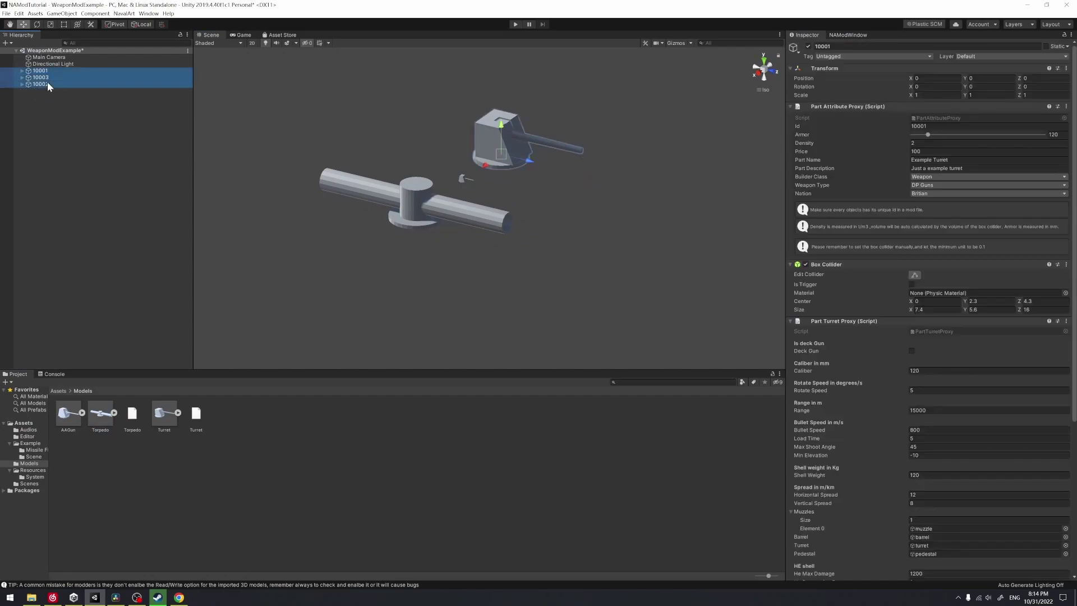
- Save the mod to the Desktop from the ModTools panel and check the Console log
click(862, 35)
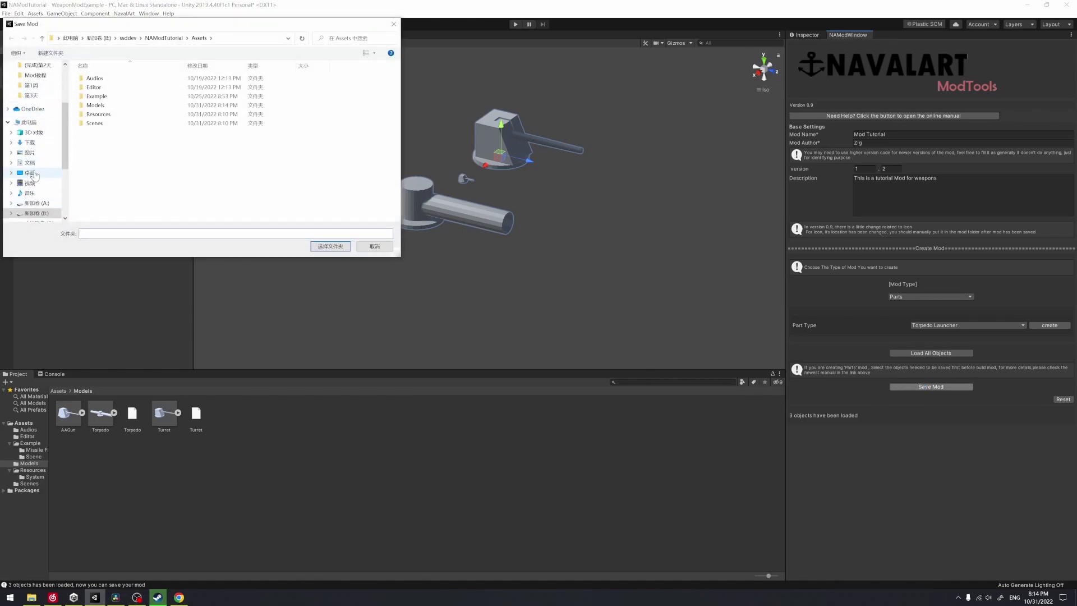
click(31, 174)
click(330, 246)
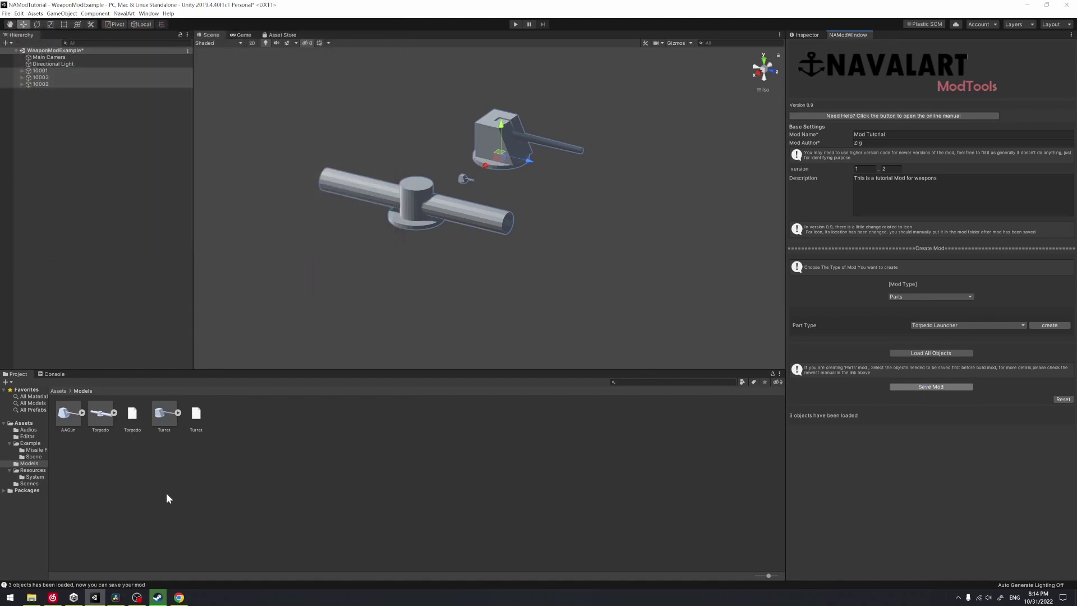
click(52, 376)
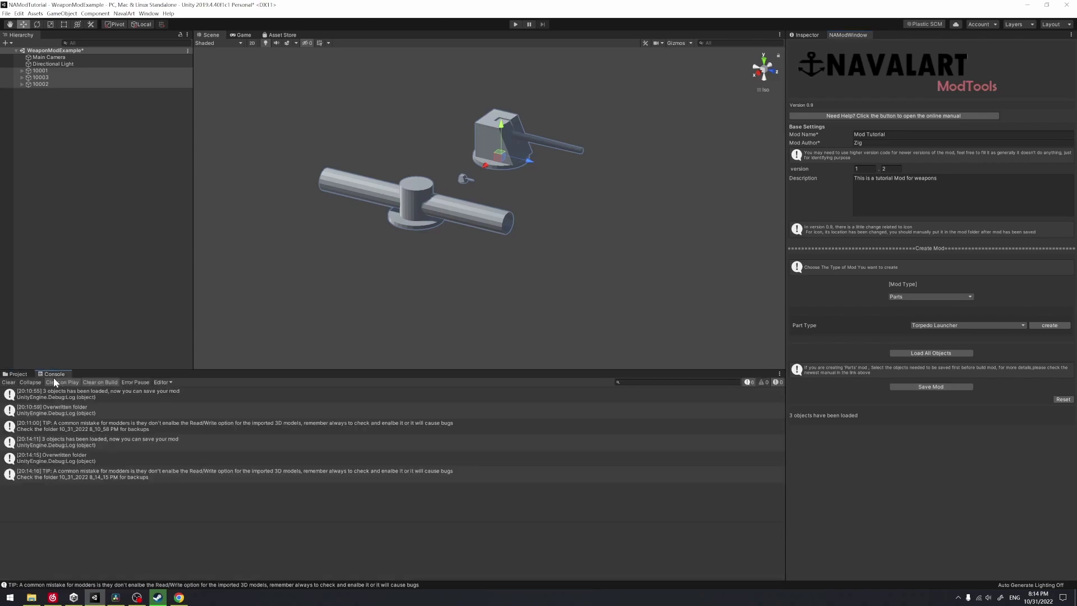
click(16, 374)
- Show the desktop, move the Mod Tutorial folder to the centre, and look inside it
key(super+d)
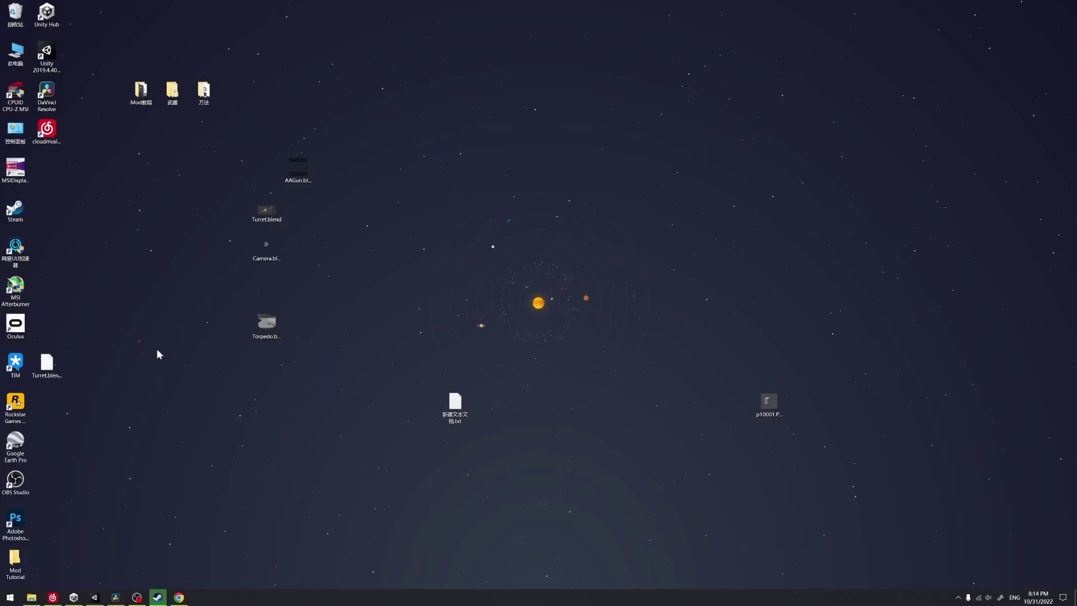
drag(152, 152, 142, 100)
drag(149, 244, 156, 271)
drag(15, 558, 425, 253)
double_click(424, 254)
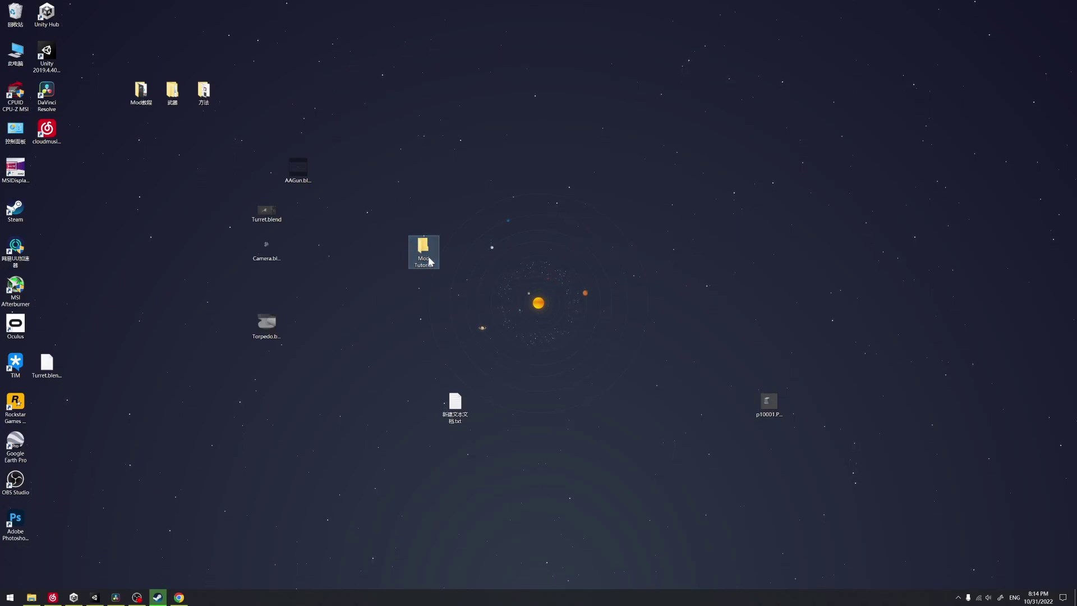
drag(474, 121, 703, 98)
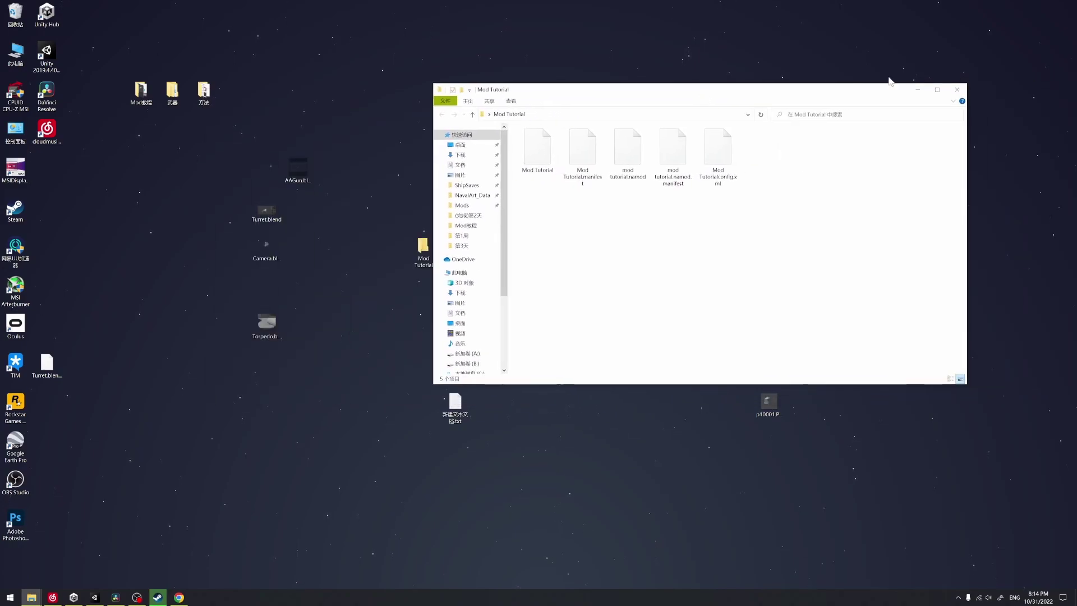
click(957, 91)
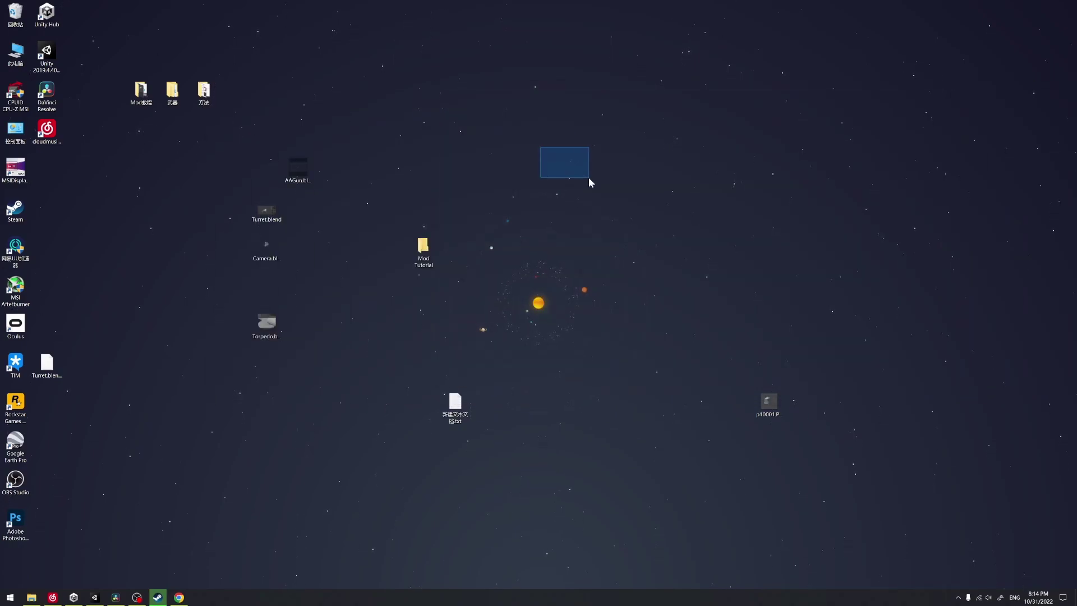
click(432, 254)
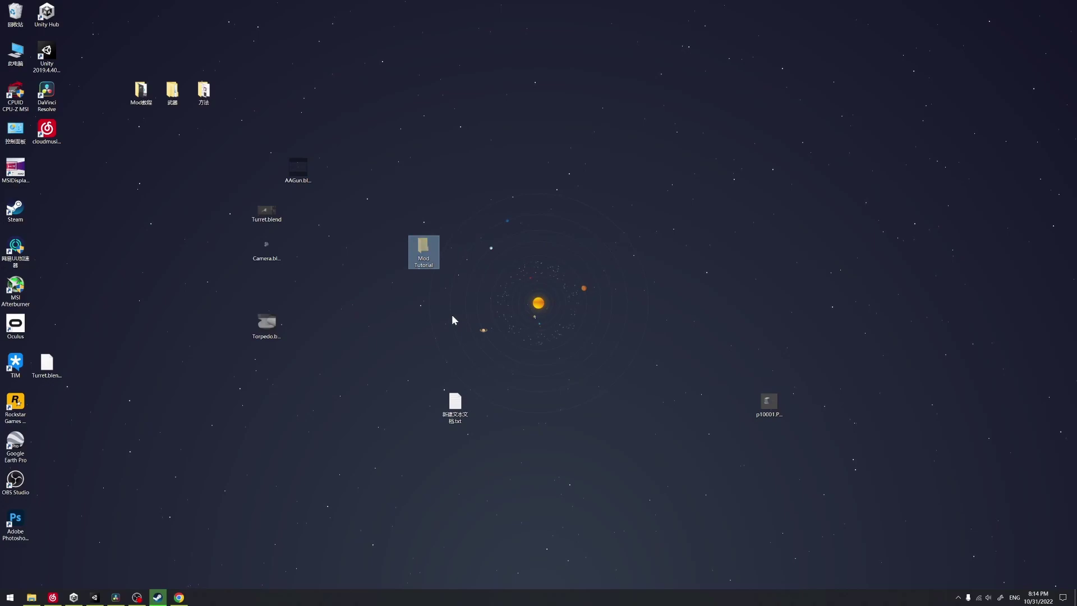
drag(442, 309, 496, 347)
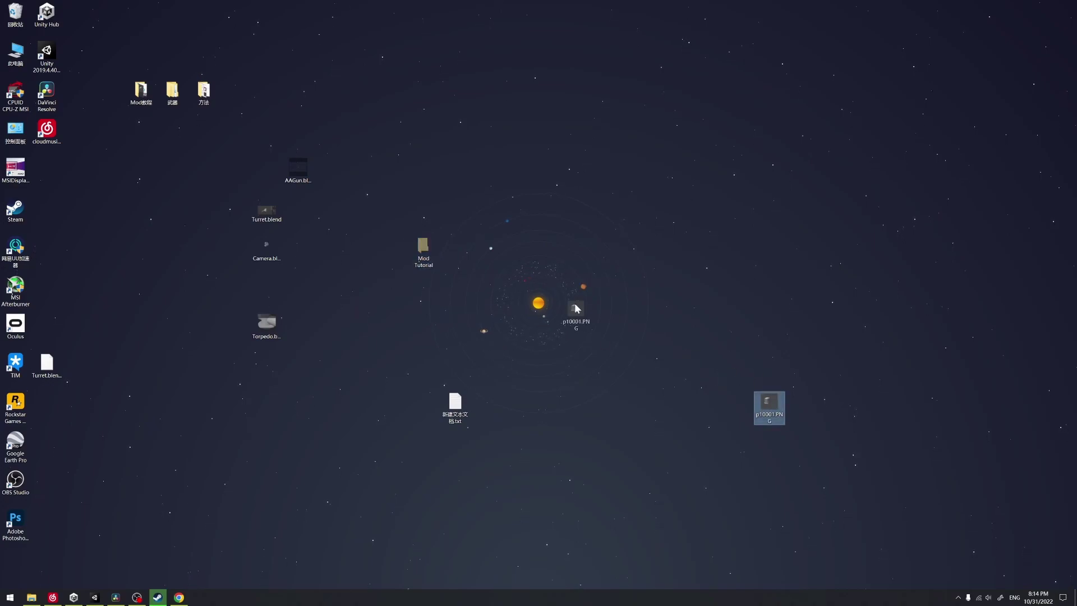
- Move p10001.PNG into the Mod Tutorial folder and rename it Preview.PNG
drag(577, 308, 544, 300)
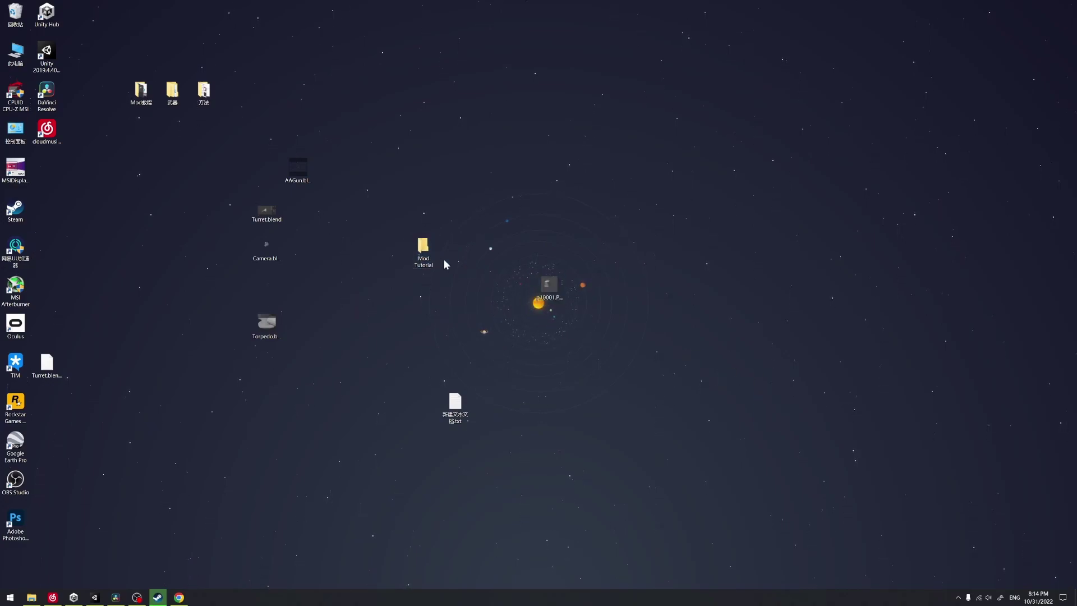
double_click(423, 249)
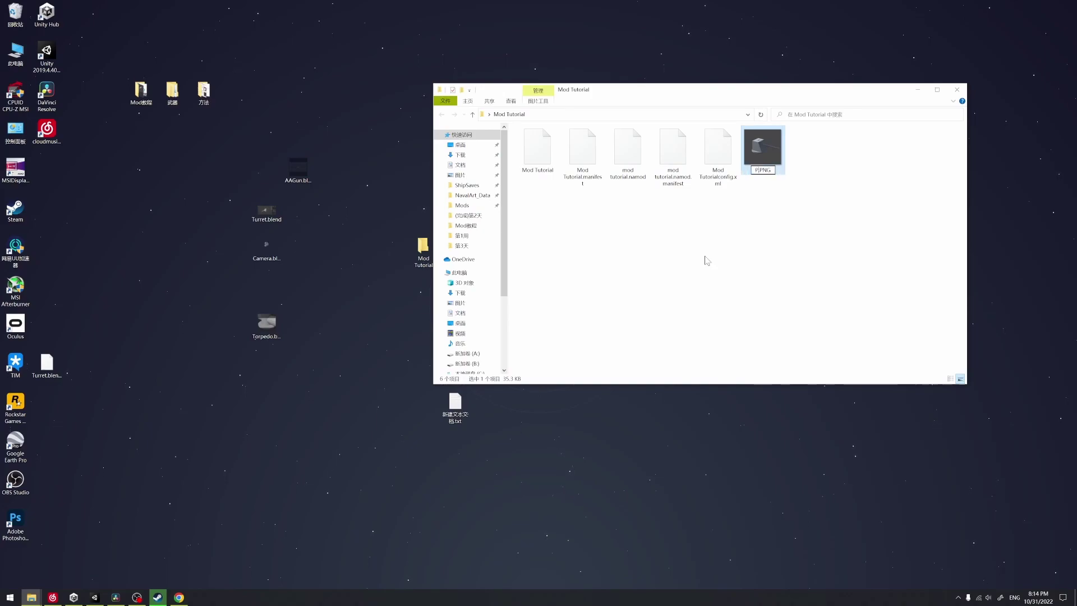
text(iew)
key(Return)
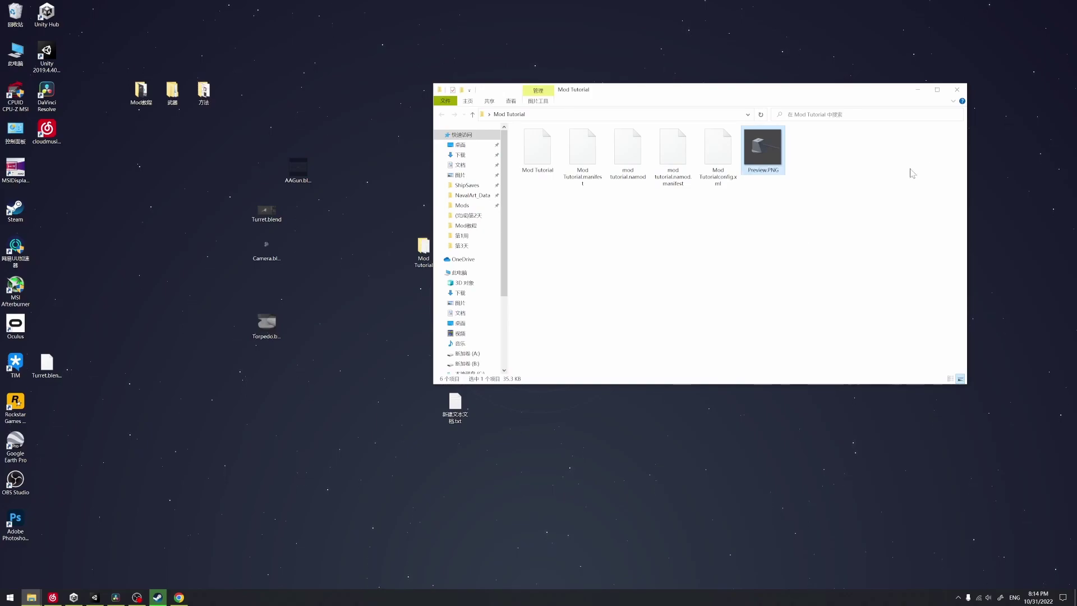
click(958, 89)
- Copy Mod Tutorial into NavalArt_Data\Mods, replacing files, and launch NavalArt from Steam
drag(385, 159, 434, 252)
click(40, 596)
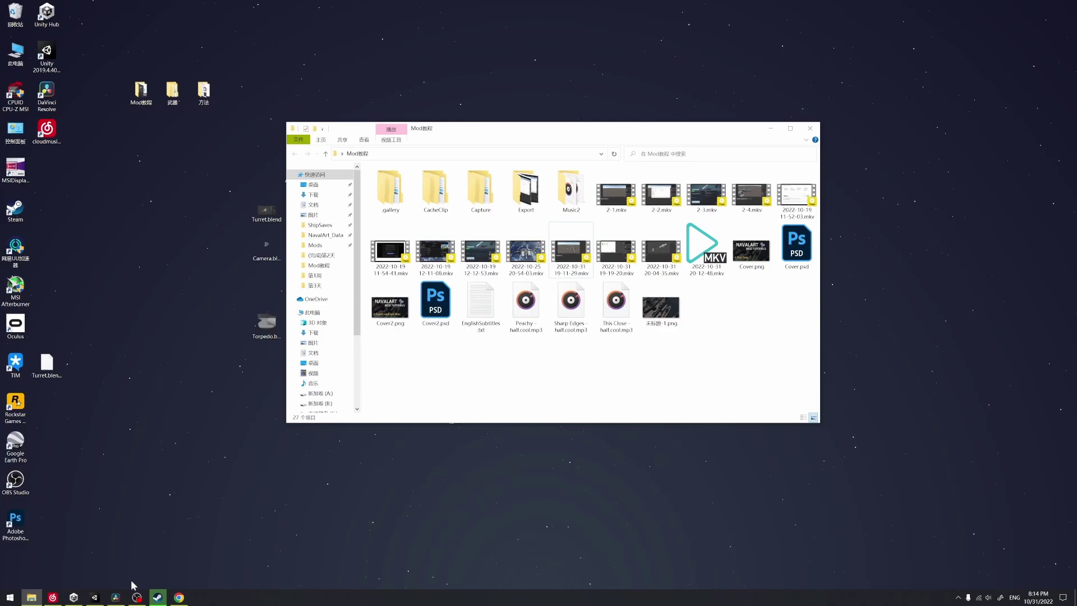
click(326, 235)
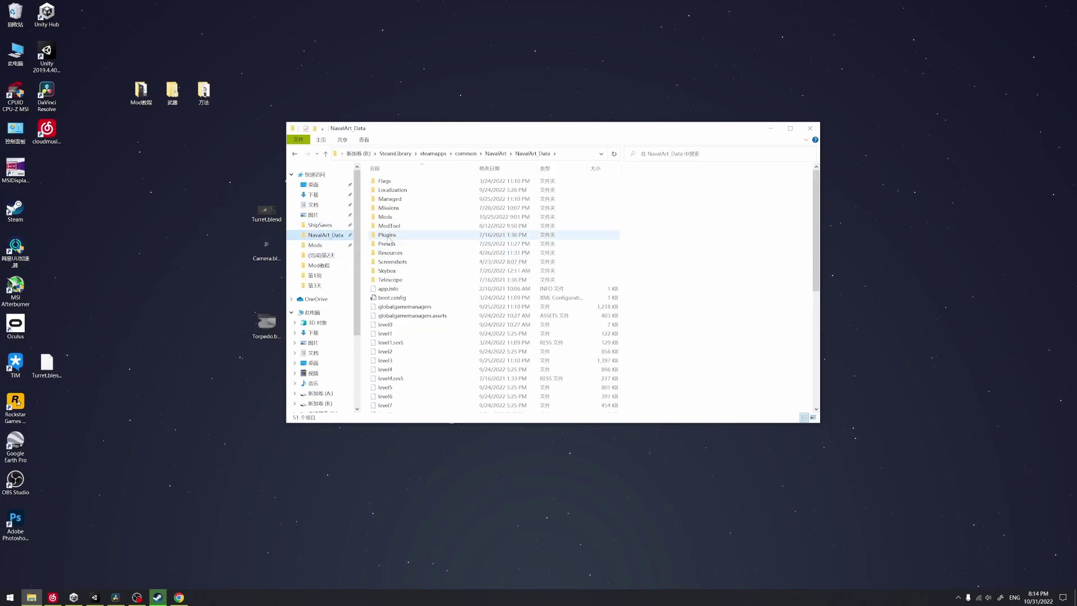
double_click(399, 221)
key(ctrl+v)
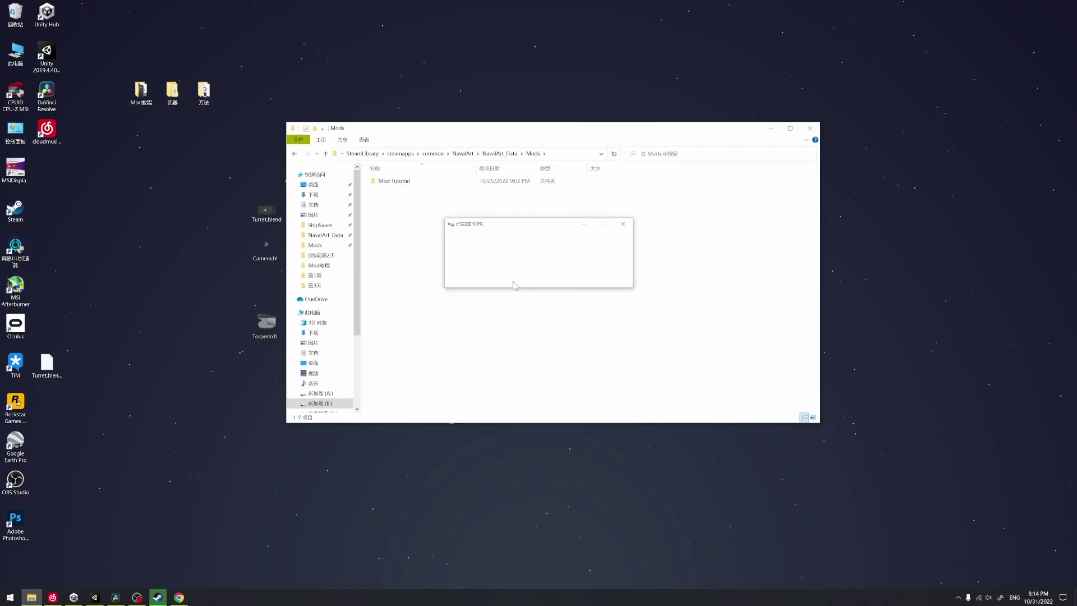
click(502, 268)
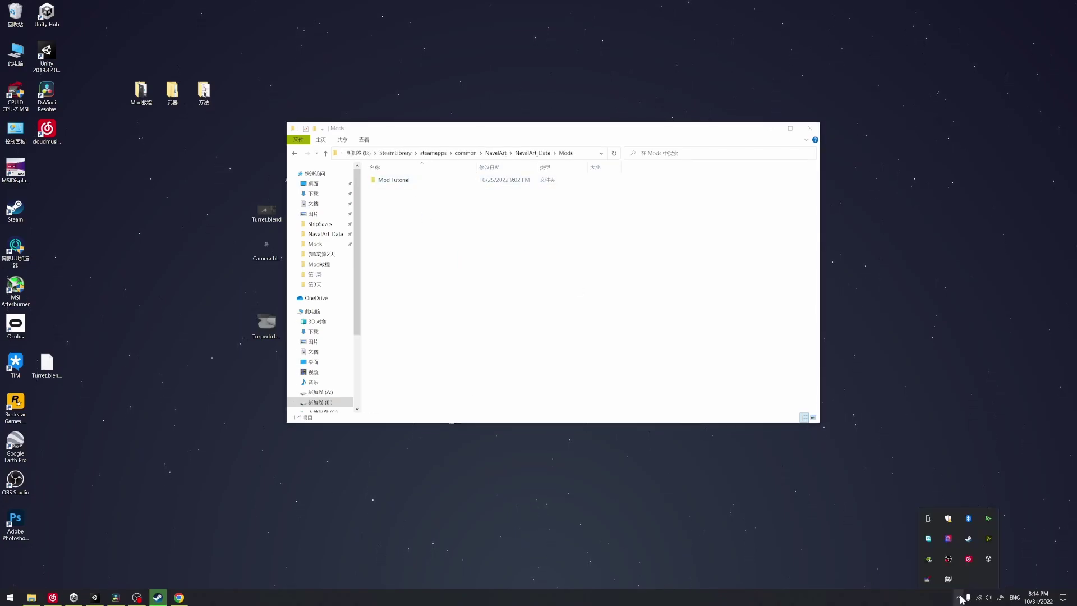
right_click(967, 539)
click(983, 416)
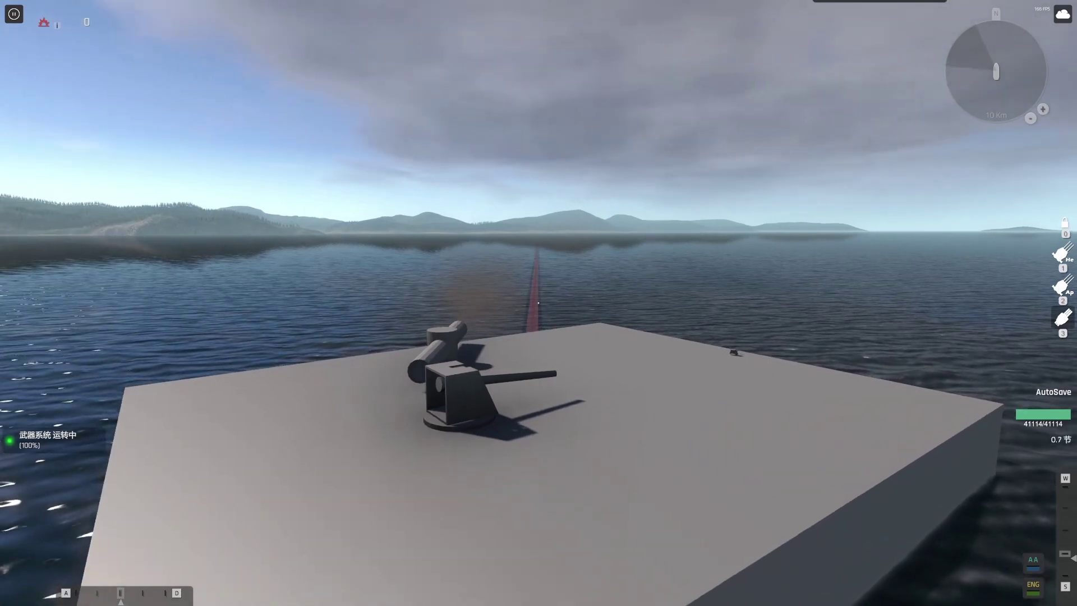
- Aim over the open water and fire a torpedo, following it with the torpedo camera
right_click(538, 302)
key(z)
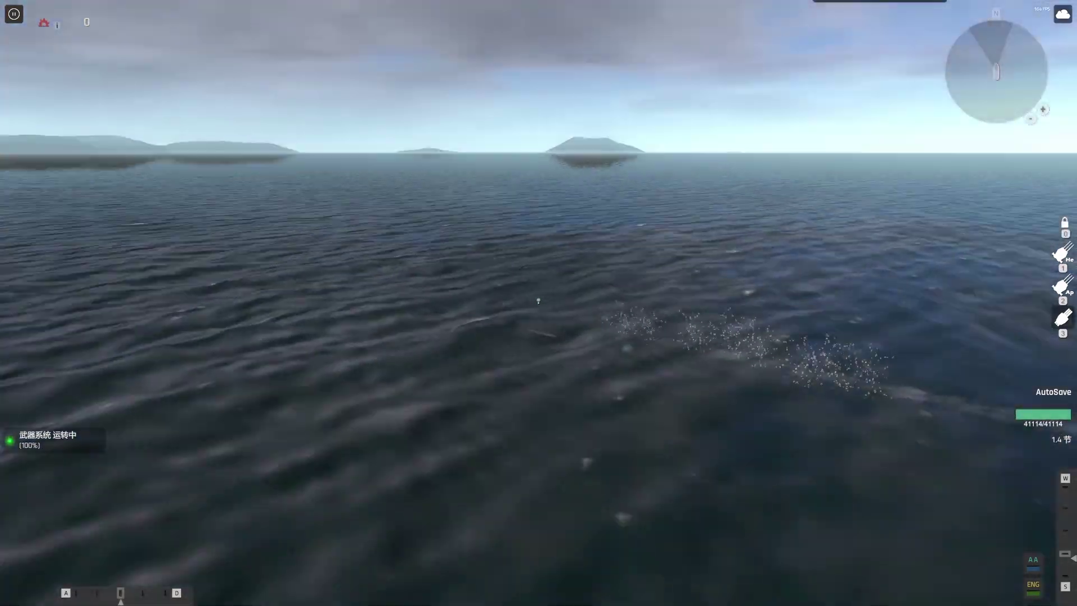